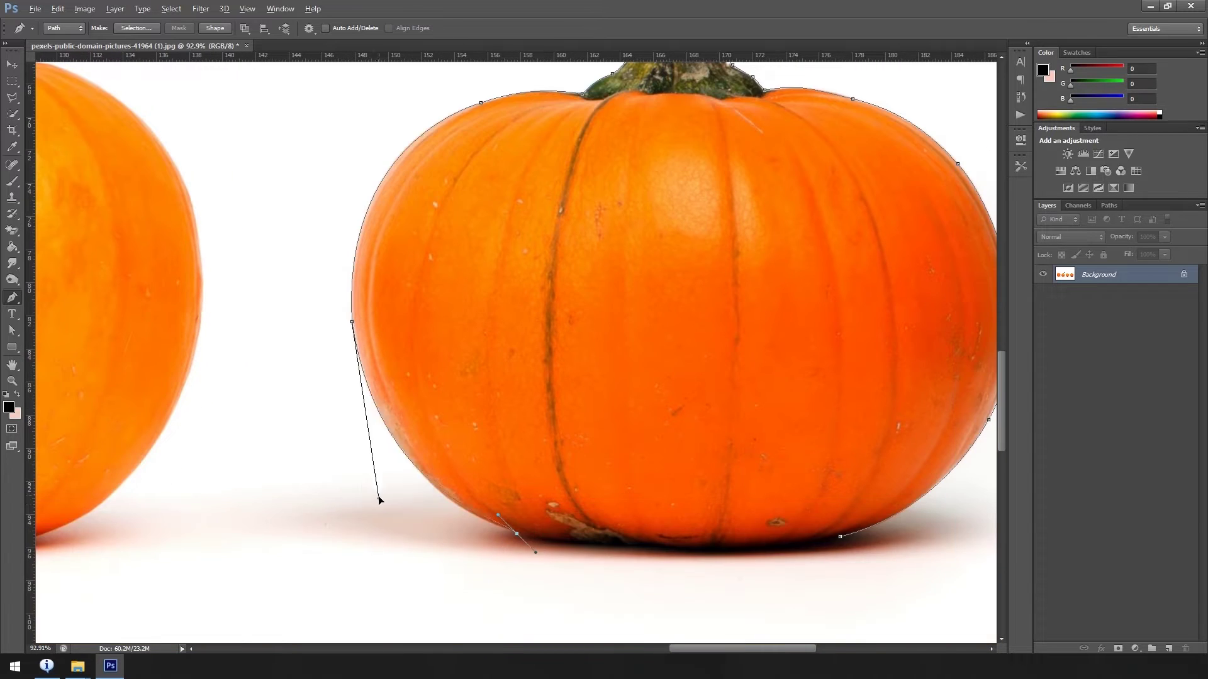
Finish the pen path around the right pumpkin's lower edge with smooth curved points.
{"action": "left_click_drag", "start_coordinate": [517, 534], "coordinate": [535, 552]}
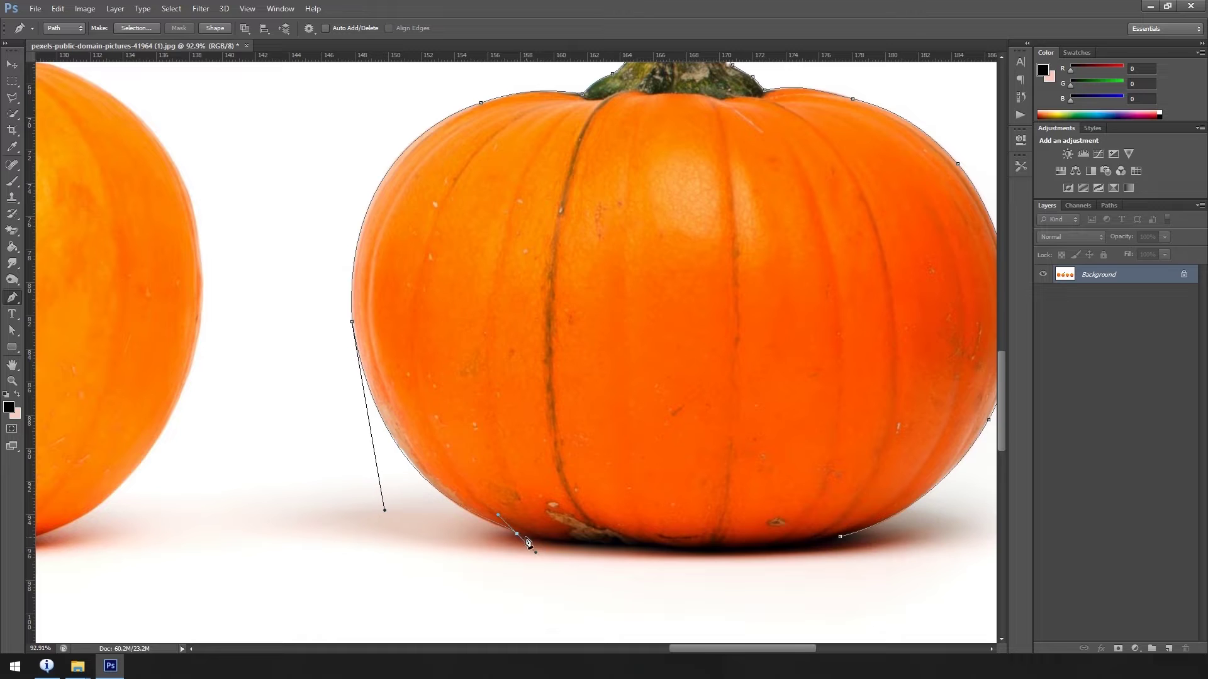
{"action": "left_click_drag", "start_coordinate": [611, 546], "coordinate": [629, 546]}
{"action": "scroll", "coordinate": [570, 546], "scroll_direction": "up", "scroll_amount": 2}
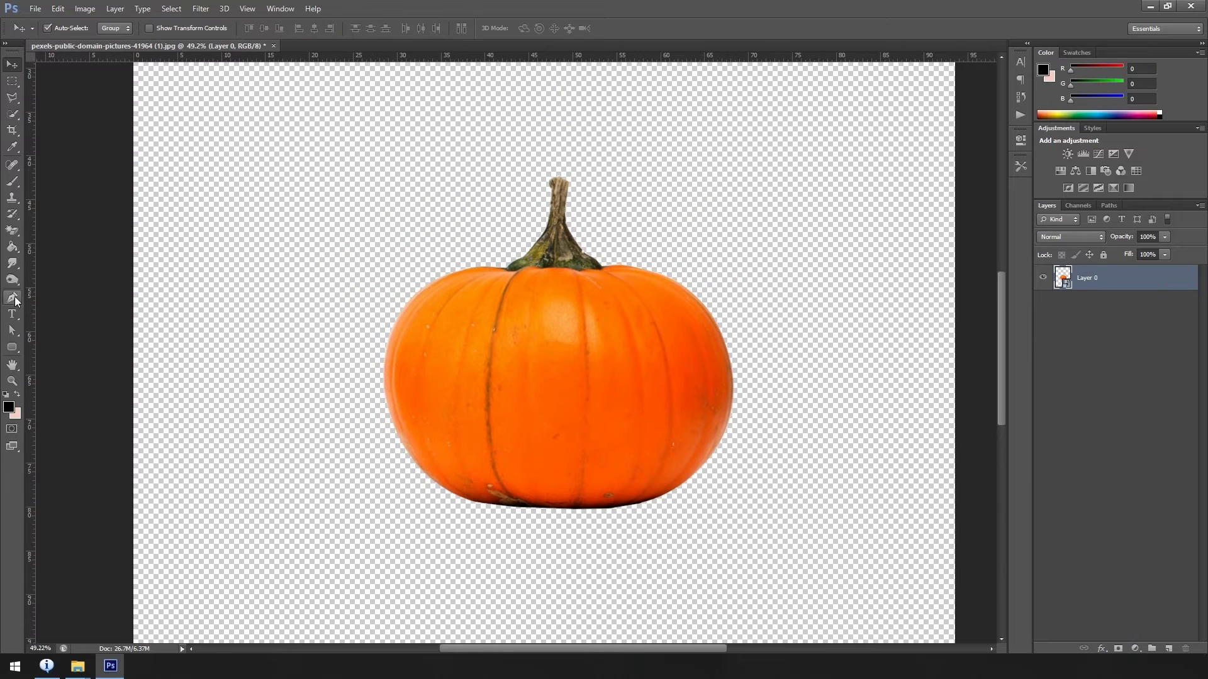
{"action": "left_click", "coordinate": [13, 299]}
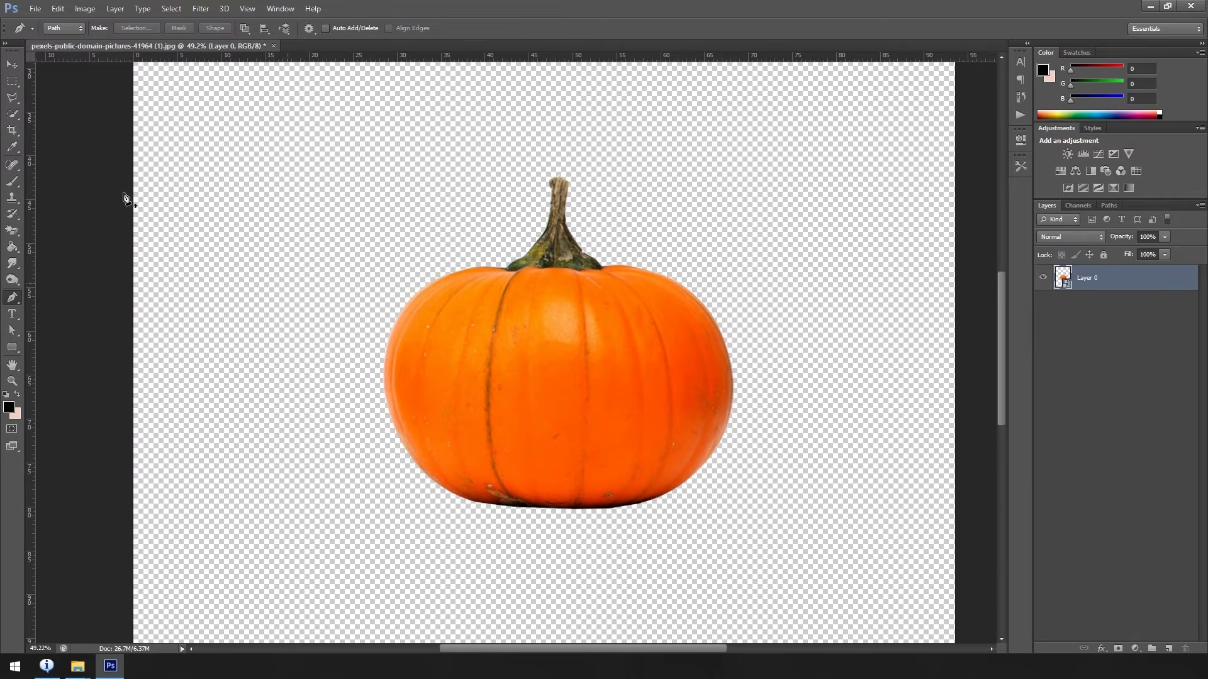
Draw a black crescent-shaped left eye on the pumpkin.
{"action": "scroll", "coordinate": [458, 350], "scroll_direction": "up", "scroll_amount": 2}
{"action": "left_click", "coordinate": [379, 273]}
{"action": "mouse_move", "coordinate": [473, 336]}
{"action": "left_mouse_down"}
{"action": "mouse_move", "coordinate": [511, 353]}
{"action": "mouse_move", "coordinate": [538, 330]}
{"action": "left_mouse_up"}
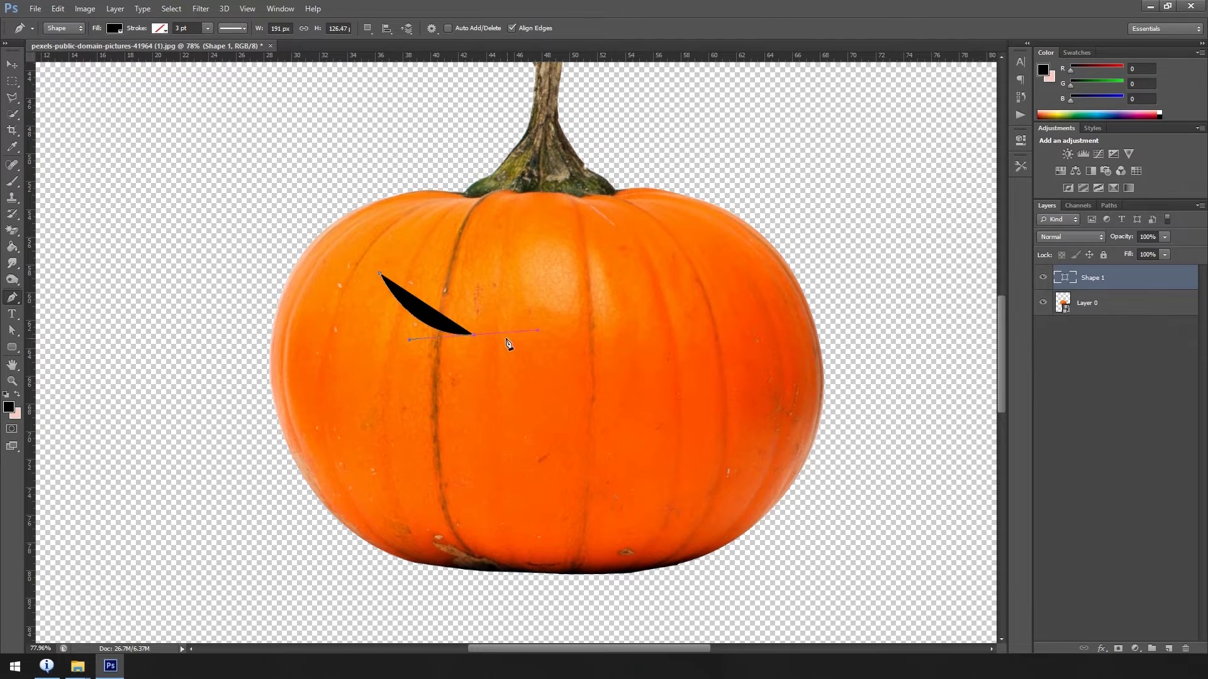
{"action": "left_click_drag", "start_coordinate": [351, 254], "coordinate": [482, 295]}
{"action": "left_click_drag", "start_coordinate": [352, 254], "coordinate": [354, 288]}
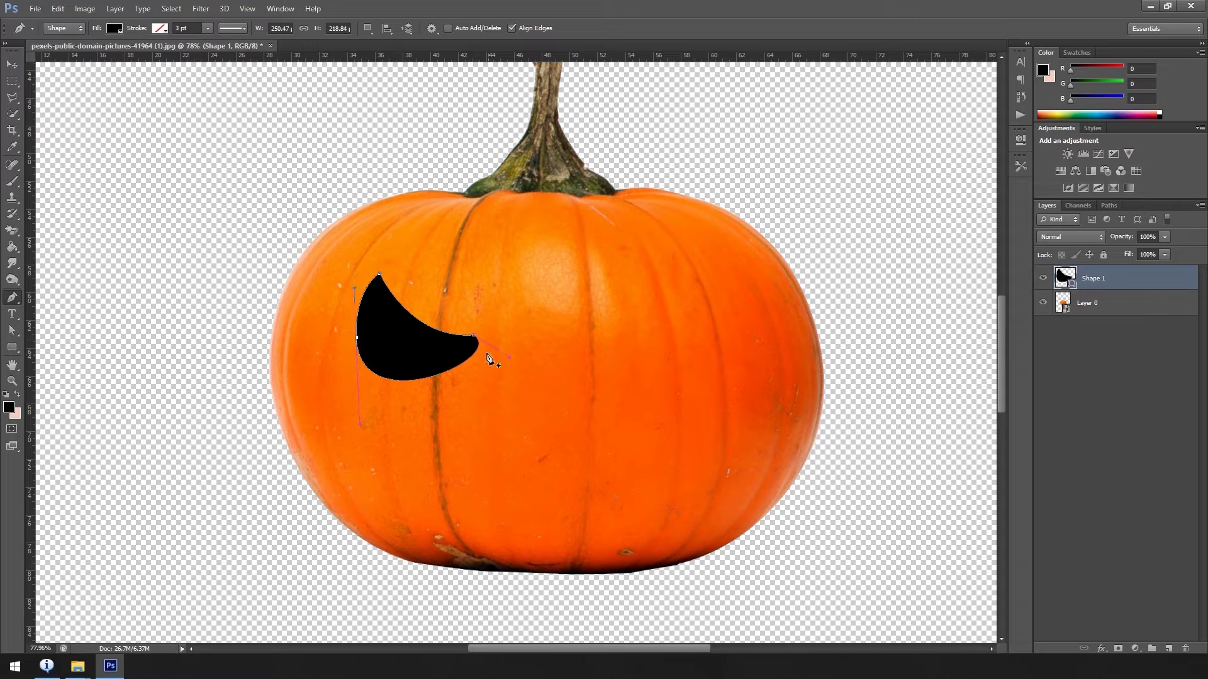
{"action": "left_click_drag", "start_coordinate": [477, 349], "coordinate": [511, 397]}
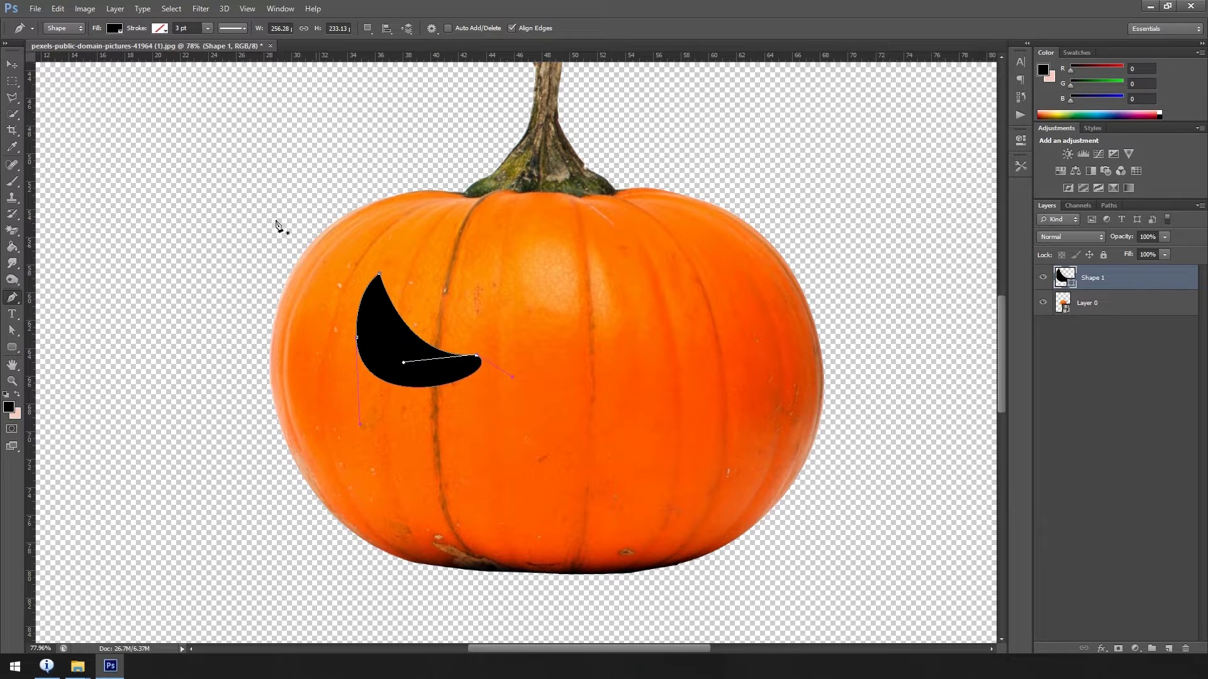
Duplicate the left eye to the right side and flip it horizontally.
{"action": "key", "text": "v"}
{"action": "key", "text": "ctrl+0"}
{"action": "mouse_move", "coordinate": [453, 321]}
{"action": "left_mouse_down"}
{"action": "mouse_move", "coordinate": [623, 321]}
{"action": "mouse_move", "coordinate": [619, 345]}
{"action": "left_mouse_up"}
{"action": "key", "text": "ctrl+t"}
{"action": "right_click", "coordinate": [604, 336]}
{"action": "left_click", "coordinate": [692, 528]}
{"action": "key", "text": "Return"}
Draw the mouth's jagged lower edge with six tooth points, curving up to its right tip.
{"action": "key", "text": "ctrl+plus"}
{"action": "key", "text": "p"}
{"action": "left_click", "coordinate": [388, 372]}
{"action": "left_click_drag", "start_coordinate": [454, 453], "coordinate": [461, 463]}
{"action": "left_click", "coordinate": [471, 436]}
{"action": "left_click", "coordinate": [498, 469]}
{"action": "left_click", "coordinate": [559, 473]}
{"action": "left_click", "coordinate": [599, 443]}
{"action": "left_click", "coordinate": [653, 443]}
{"action": "left_click", "coordinate": [690, 466]}
{"action": "left_click_drag", "start_coordinate": [771, 359], "coordinate": [761, 289]}
Add six upper tooth points and close the mouth outline at its left end.
{"action": "left_click", "coordinate": [655, 396]}
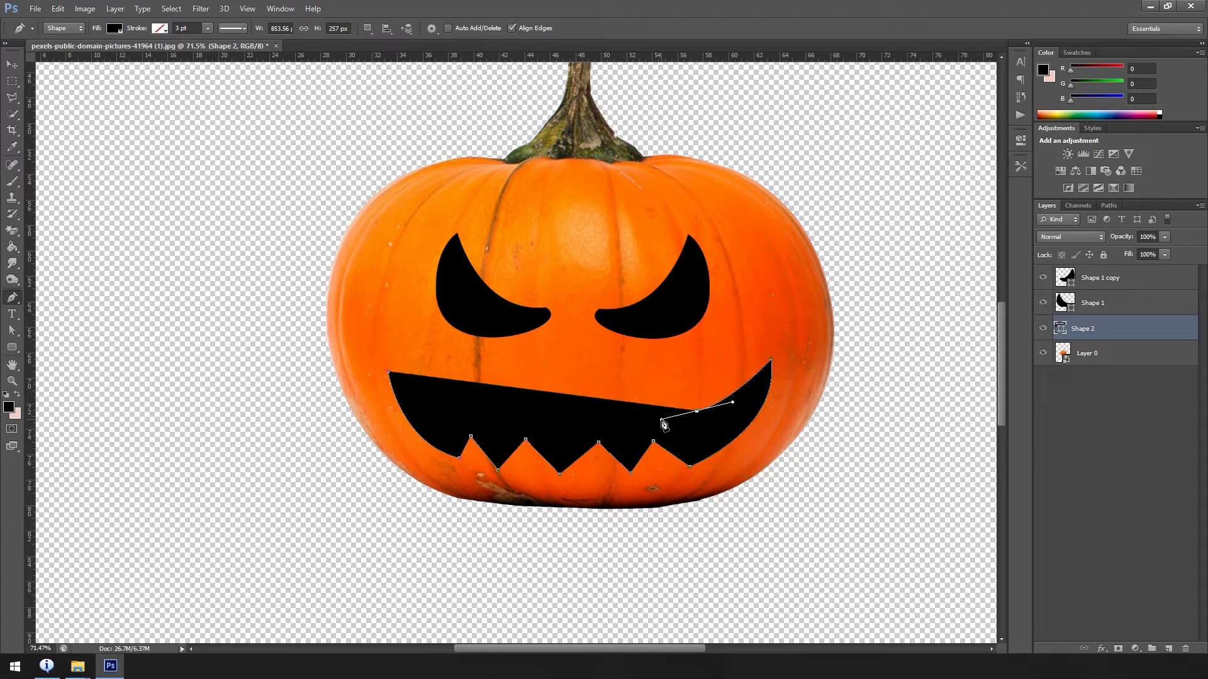
{"action": "left_click", "coordinate": [624, 418]}
{"action": "left_click", "coordinate": [576, 422]}
{"action": "left_click", "coordinate": [553, 392]}
{"action": "left_click", "coordinate": [490, 389]}
{"action": "left_click", "coordinate": [456, 413]}
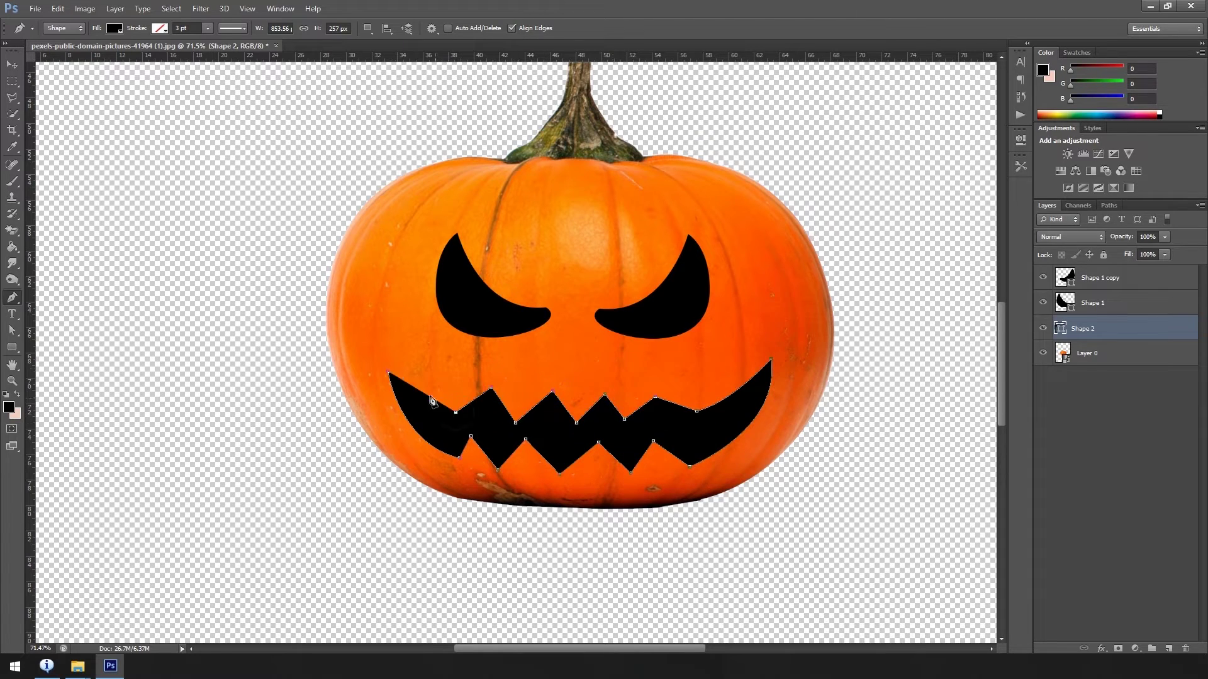
{"action": "left_click", "coordinate": [388, 371]}
Adjust the mouth's right corner, lower-right point and rounded right tip.
{"action": "left_click", "coordinate": [655, 397]}
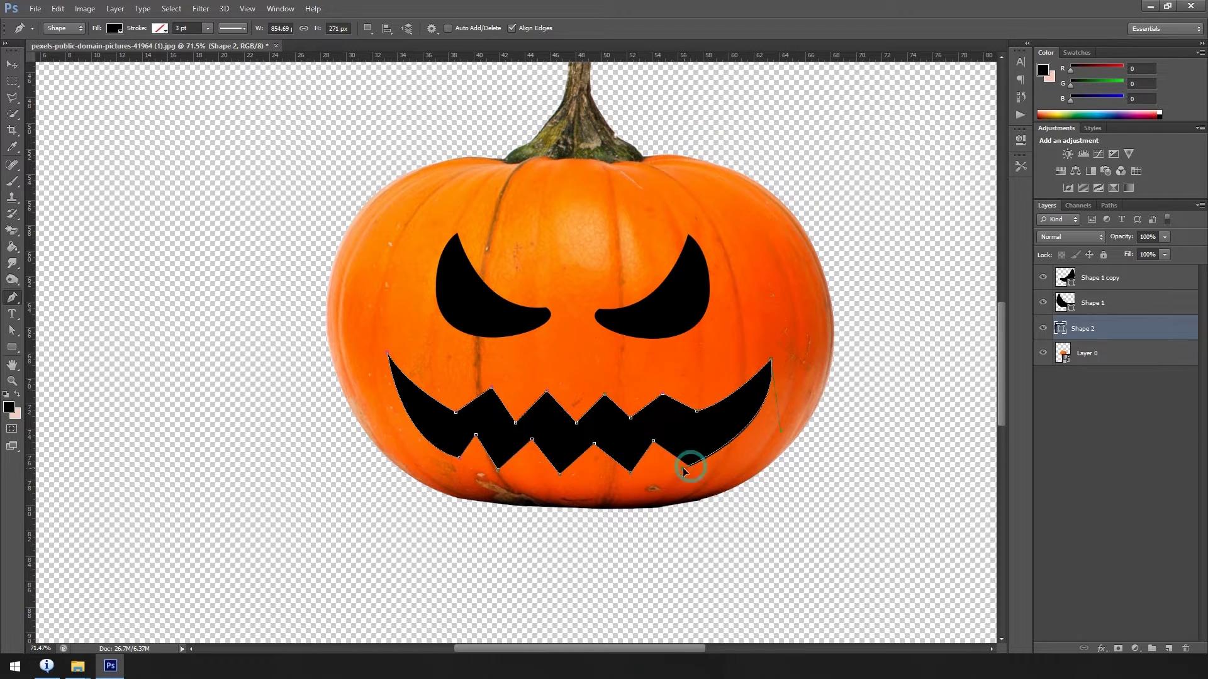
{"action": "left_click_drag", "start_coordinate": [775, 420], "coordinate": [844, 401]}
{"action": "left_click_drag", "start_coordinate": [683, 468], "coordinate": [692, 466]}
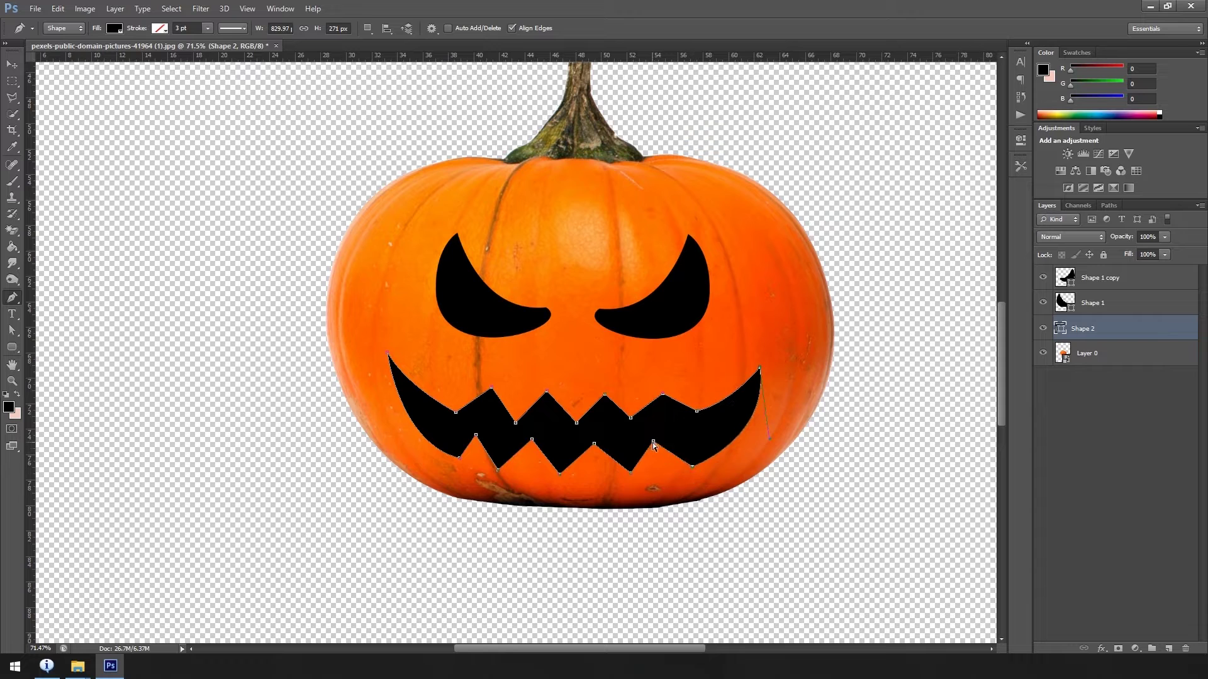
{"action": "left_click_drag", "start_coordinate": [772, 370], "coordinate": [766, 372]}
Bend the mouth shape with a Warp transform.
{"action": "key", "text": "ctrl+t"}
{"action": "right_click", "coordinate": [632, 312]}
{"action": "left_click", "coordinate": [714, 476]}
{"action": "key", "text": "Return"}
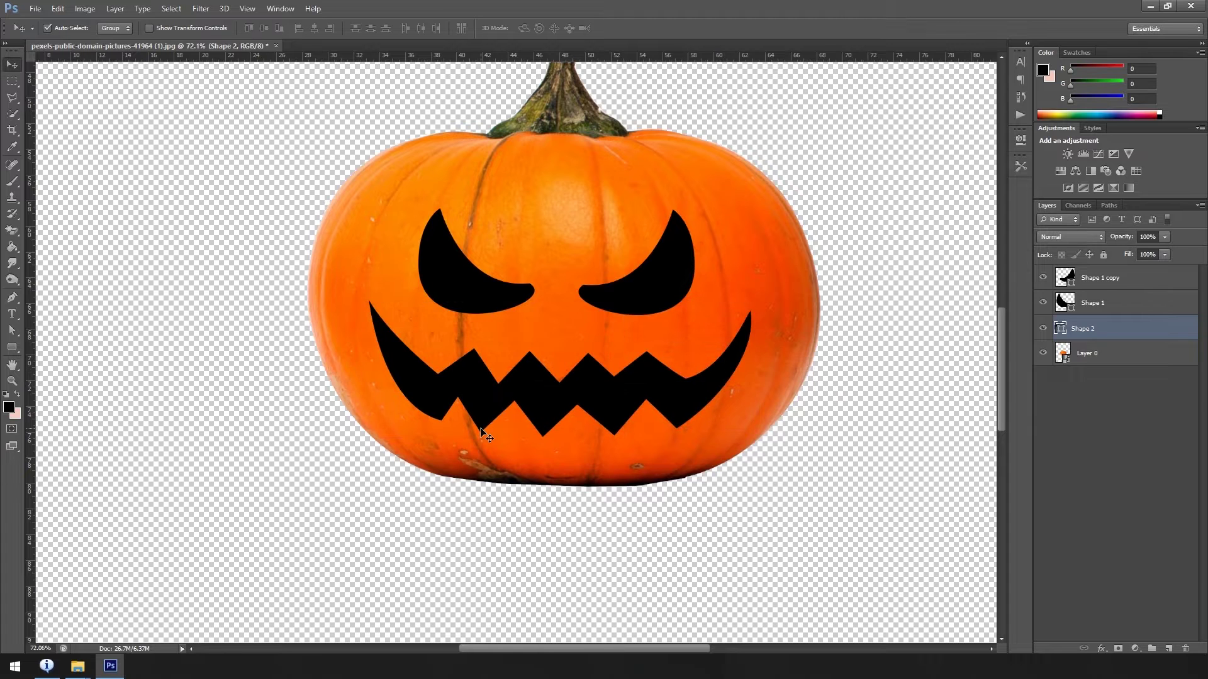
Select the eye and mouth layers together and rasterize them.
{"action": "key", "text": "ctrl+0"}
{"action": "left_click", "coordinate": [1099, 277]}
{"action": "left_click", "coordinate": [1118, 327], "text": "shift"}
{"action": "right_click", "coordinate": [1118, 328]}
{"action": "left_click", "coordinate": [990, 269]}
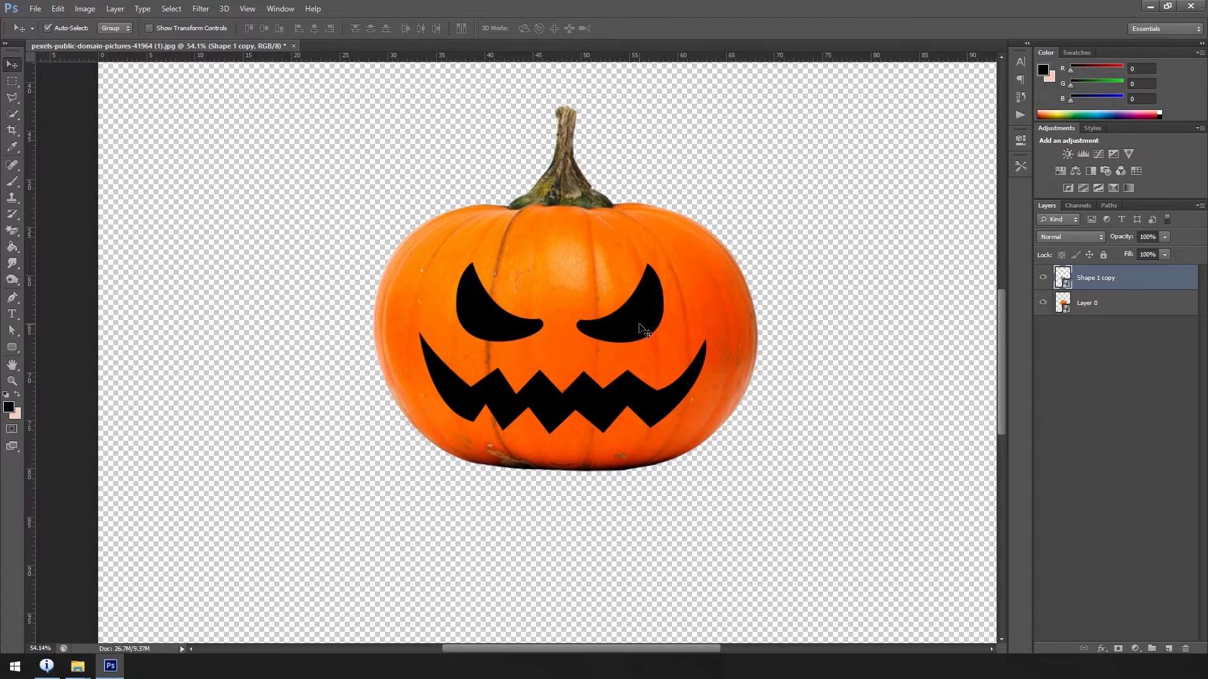
{"action": "scroll", "coordinate": [636, 323], "scroll_direction": "down", "scroll_amount": 2}
{"action": "scroll", "coordinate": [611, 310], "scroll_direction": "up", "scroll_amount": 2}
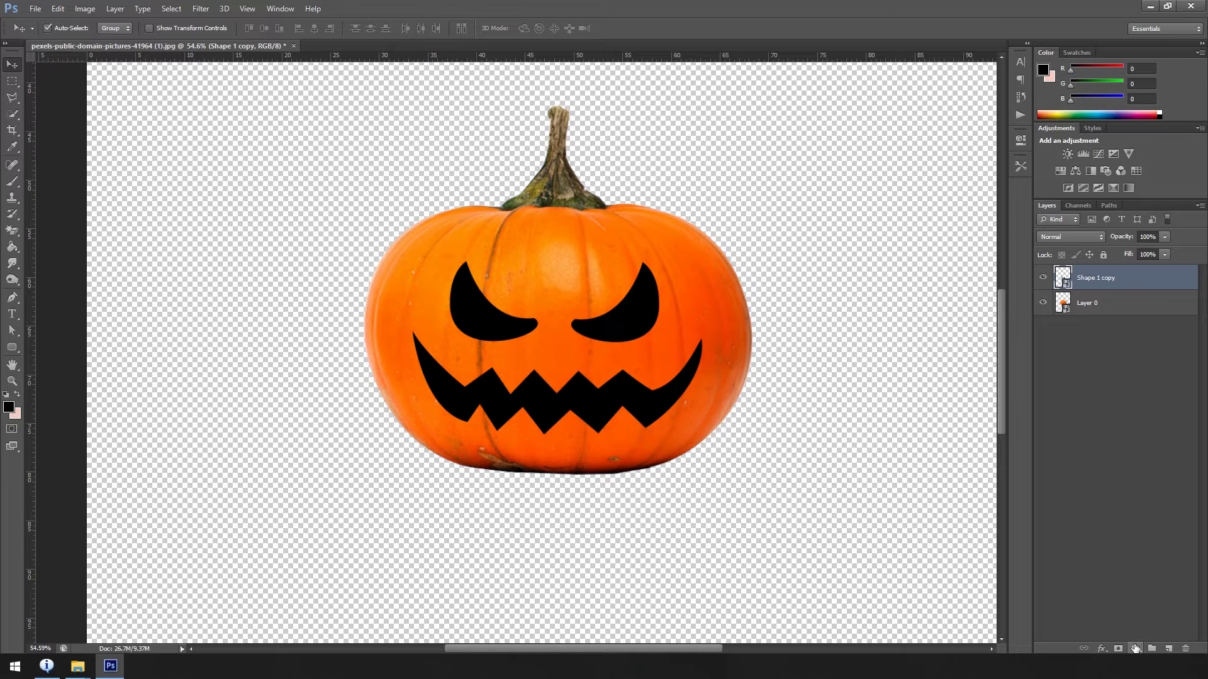
Add a yellow Solid Color fill beneath a black copy of the face.
{"action": "left_click", "coordinate": [1135, 648]}
{"action": "left_click", "coordinate": [1119, 372]}
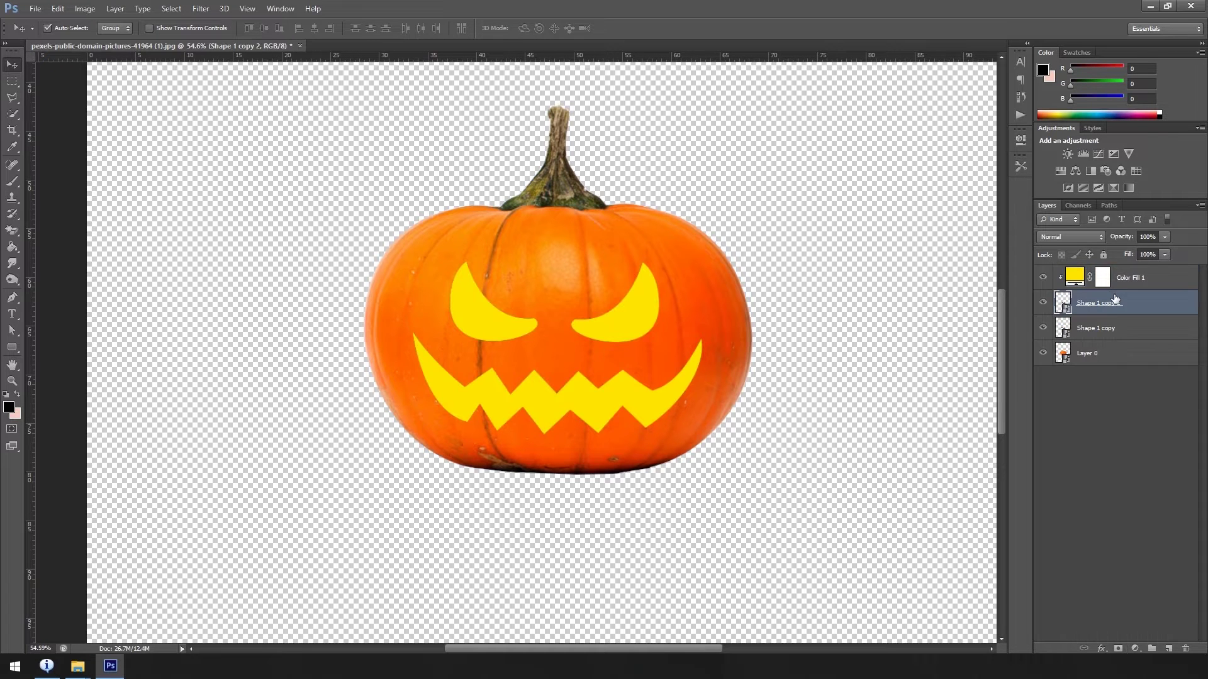
{"action": "key", "text": "ctrl+bracketright"}
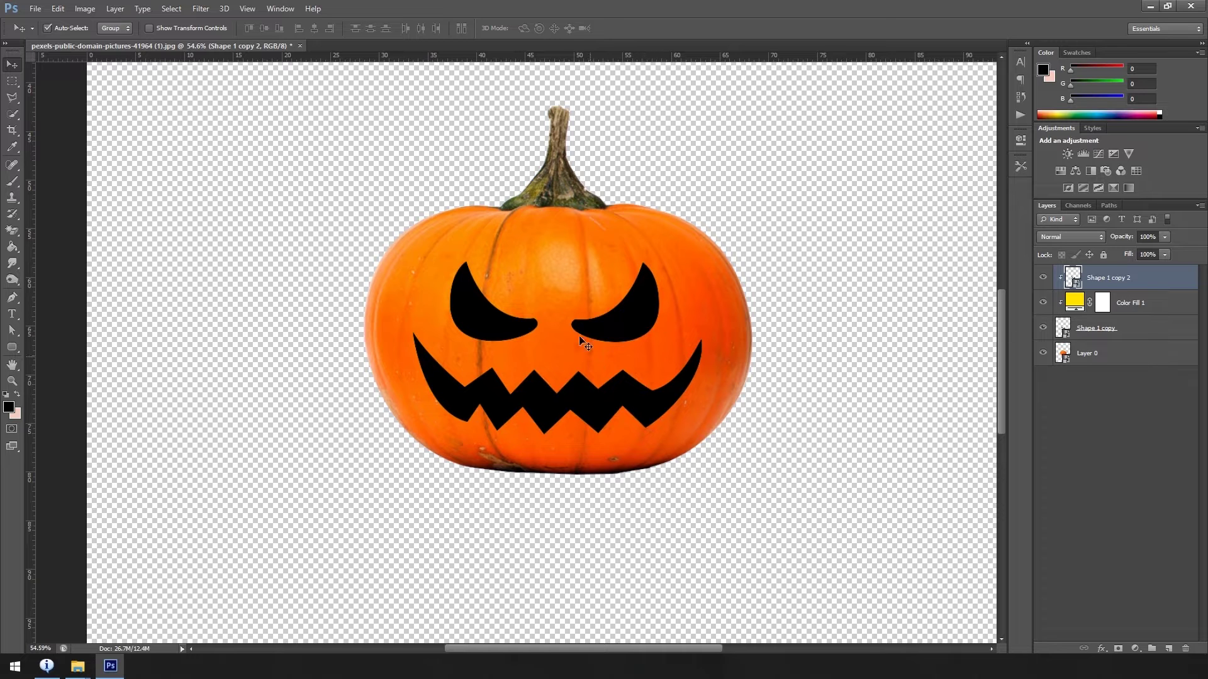
Shrink the black face copy so a yellow rim shows, then give it a layer mask.
{"action": "key", "text": "ctrl+t"}
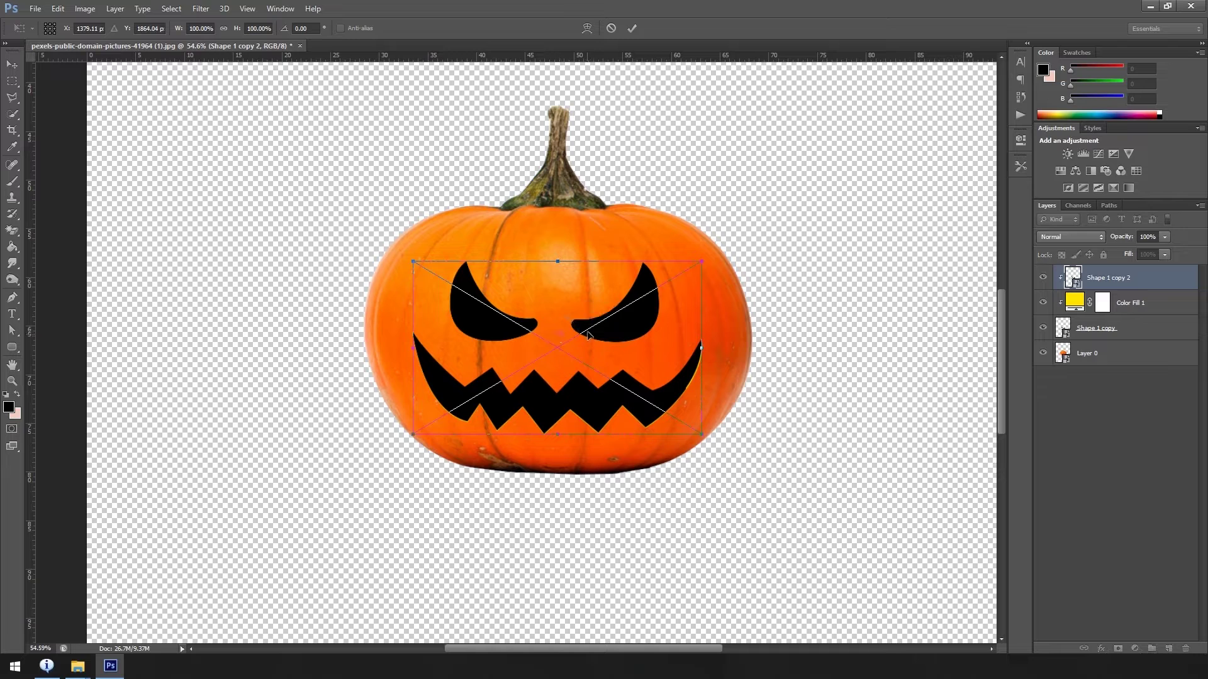
{"action": "left_click_drag", "start_coordinate": [702, 261], "coordinate": [686, 268]}
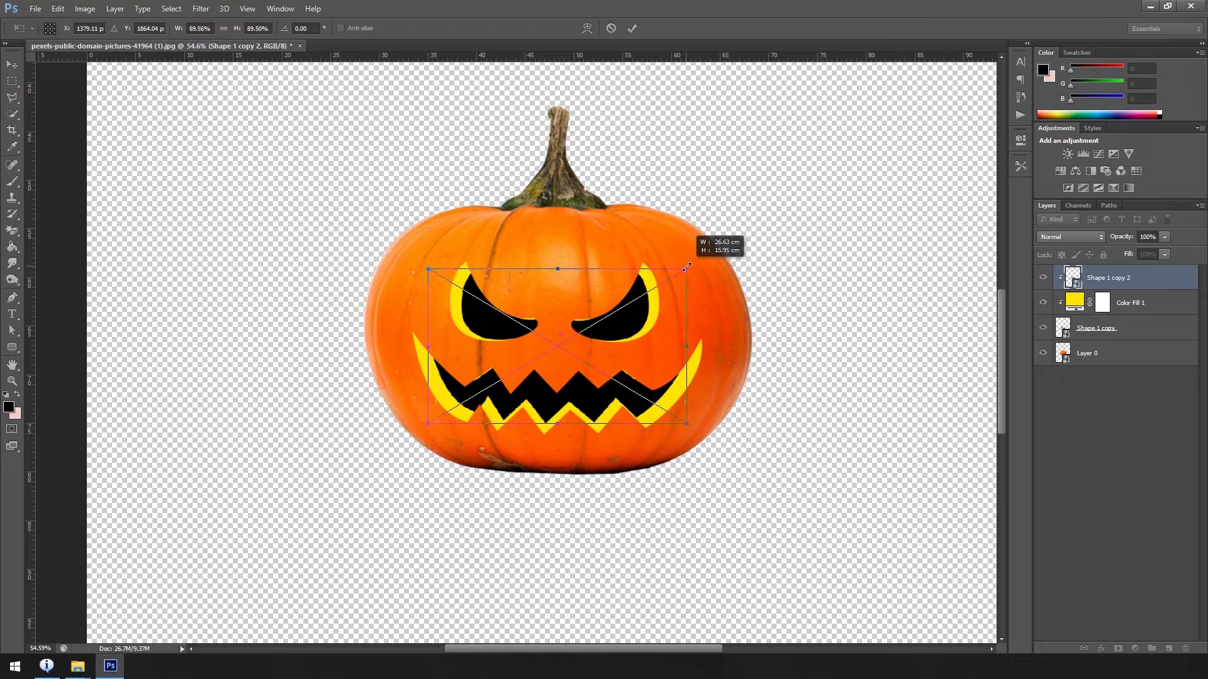
{"action": "key", "text": "Return"}
{"action": "scroll", "coordinate": [692, 271], "scroll_direction": "up", "scroll_amount": 1}
{"action": "left_click", "coordinate": [1118, 649]}
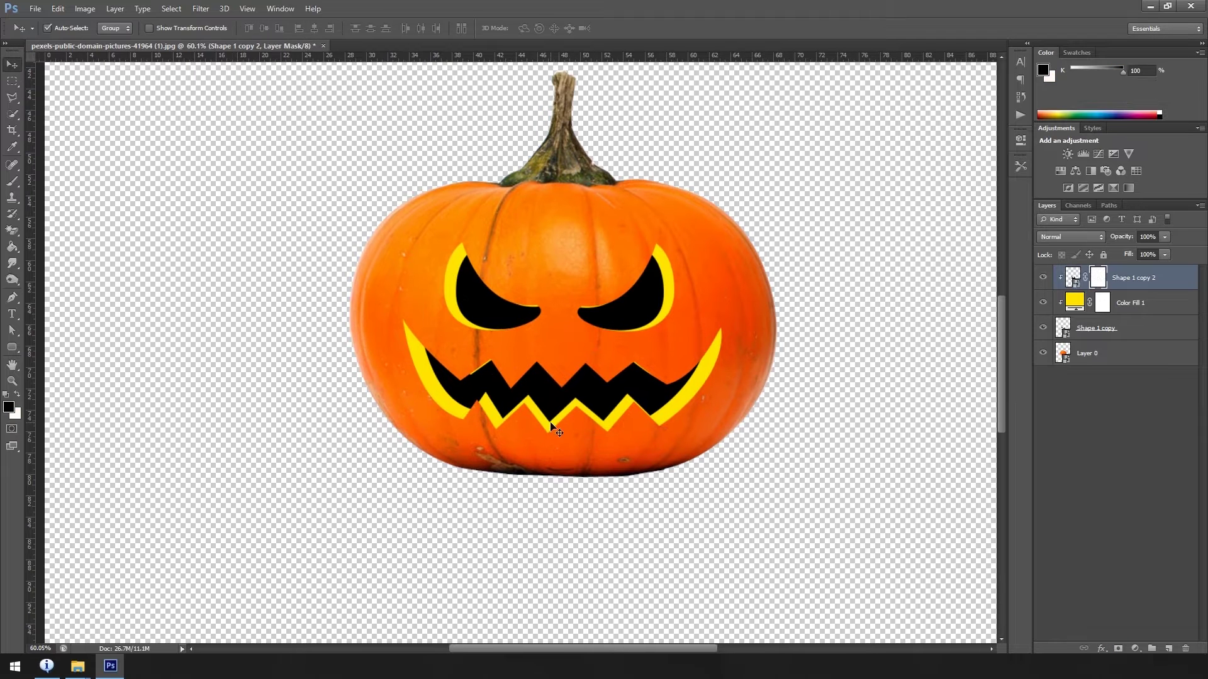
Set up a 9 px Brush for mask painting.
{"action": "scroll", "coordinate": [484, 403], "scroll_direction": "up", "scroll_amount": 5}
{"action": "key", "text": "b"}
{"action": "key", "text": "bracketleft"}
{"action": "key", "text": "bracketleft"}
{"action": "key", "text": "bracketleft"}
{"action": "key", "text": "bracketleft"}
{"action": "key", "text": "bracketleft"}
{"action": "key", "text": "bracketleft"}
{"action": "key", "text": "bracketleft"}
{"action": "key", "text": "bracketleft"}
{"action": "key", "text": "bracketleft"}
{"action": "right_click", "coordinate": [475, 493]}
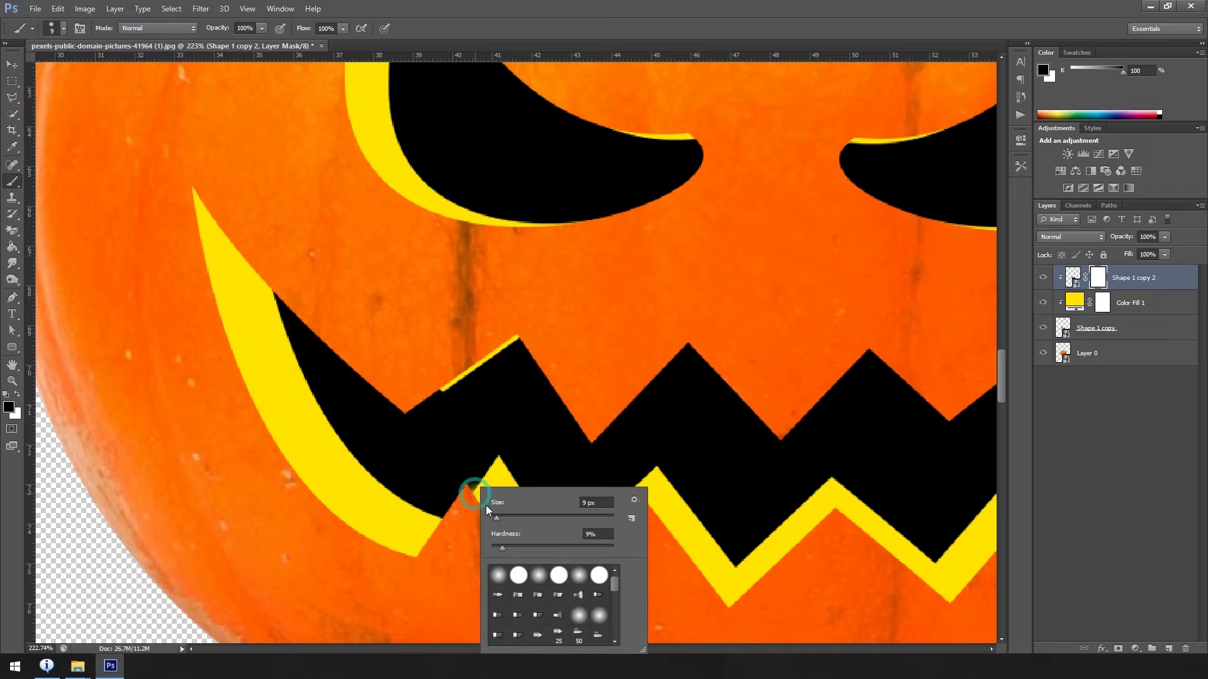
{"action": "key", "text": "Return"}
{"action": "scroll", "coordinate": [488, 500], "scroll_direction": "up", "scroll_amount": 4}
{"action": "scroll", "coordinate": [659, 439], "scroll_direction": "down", "scroll_amount": 3}
{"action": "key", "text": "x"}
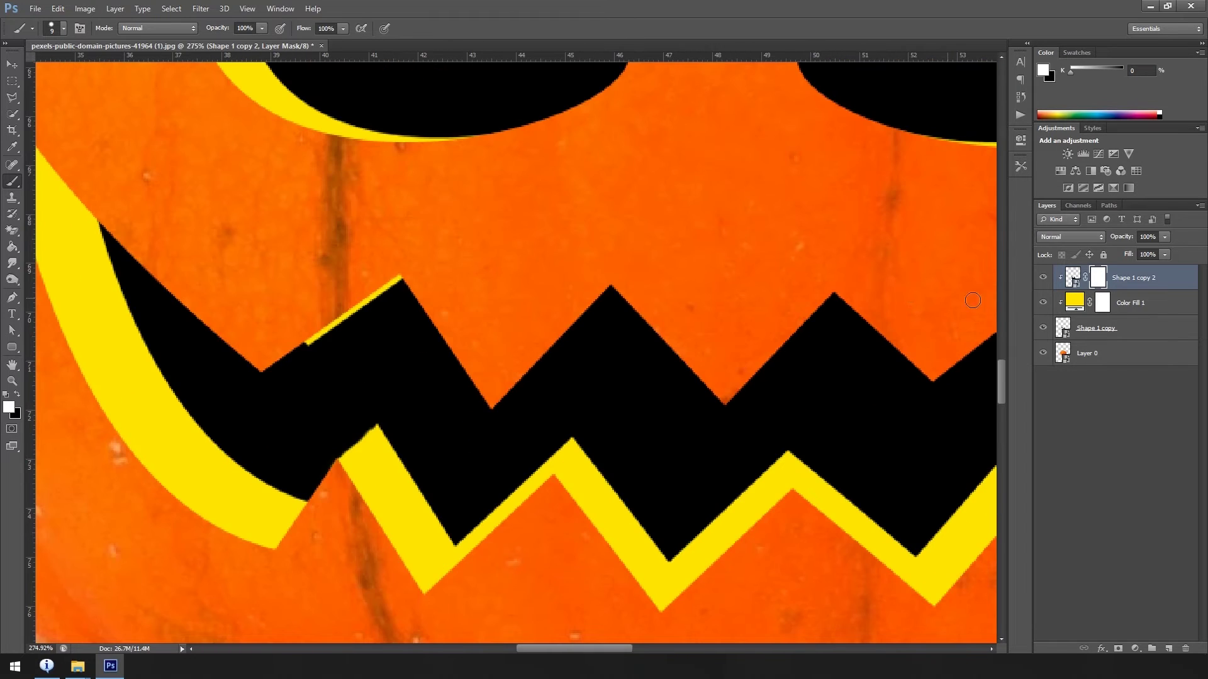
Paint black on the yellow fill's mask to remove stray slivers along the teeth.
{"action": "left_click", "coordinate": [1101, 302]}
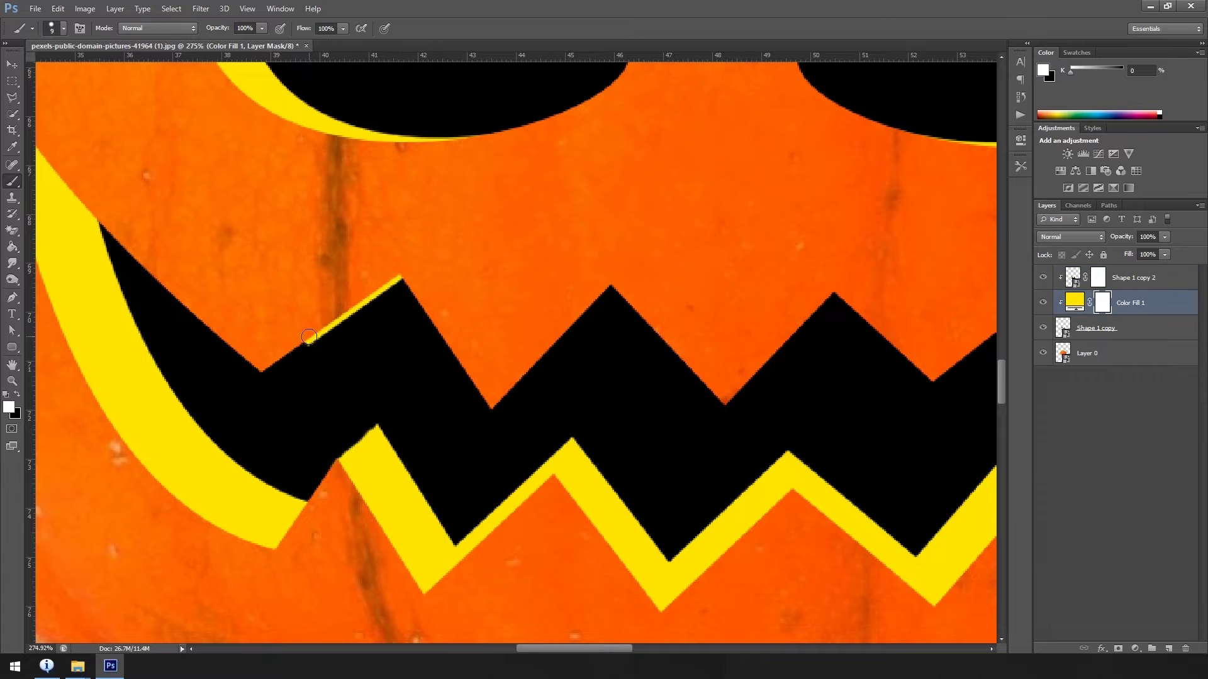
{"action": "left_click", "coordinate": [5, 396]}
{"action": "left_click_drag", "start_coordinate": [308, 343], "coordinate": [402, 277]}
{"action": "scroll", "coordinate": [403, 277], "scroll_direction": "down", "scroll_amount": 5}
{"action": "scroll", "coordinate": [652, 396], "scroll_direction": "up", "scroll_amount": 3}
{"action": "left_click_drag", "start_coordinate": [809, 327], "coordinate": [863, 365]}
{"action": "scroll", "coordinate": [660, 377], "scroll_direction": "down", "scroll_amount": 1}
{"action": "scroll", "coordinate": [660, 377], "scroll_direction": "down", "scroll_amount": 1}
{"action": "scroll", "coordinate": [444, 404], "scroll_direction": "up", "scroll_amount": 5}
Target the black face layer's mask and add an Exposure adjustment layer.
{"action": "left_click", "coordinate": [1098, 277]}
{"action": "key", "text": "x"}
{"action": "scroll", "coordinate": [403, 386], "scroll_direction": "down", "scroll_amount": 3}
{"action": "scroll", "coordinate": [397, 386], "scroll_direction": "down", "scroll_amount": 2}
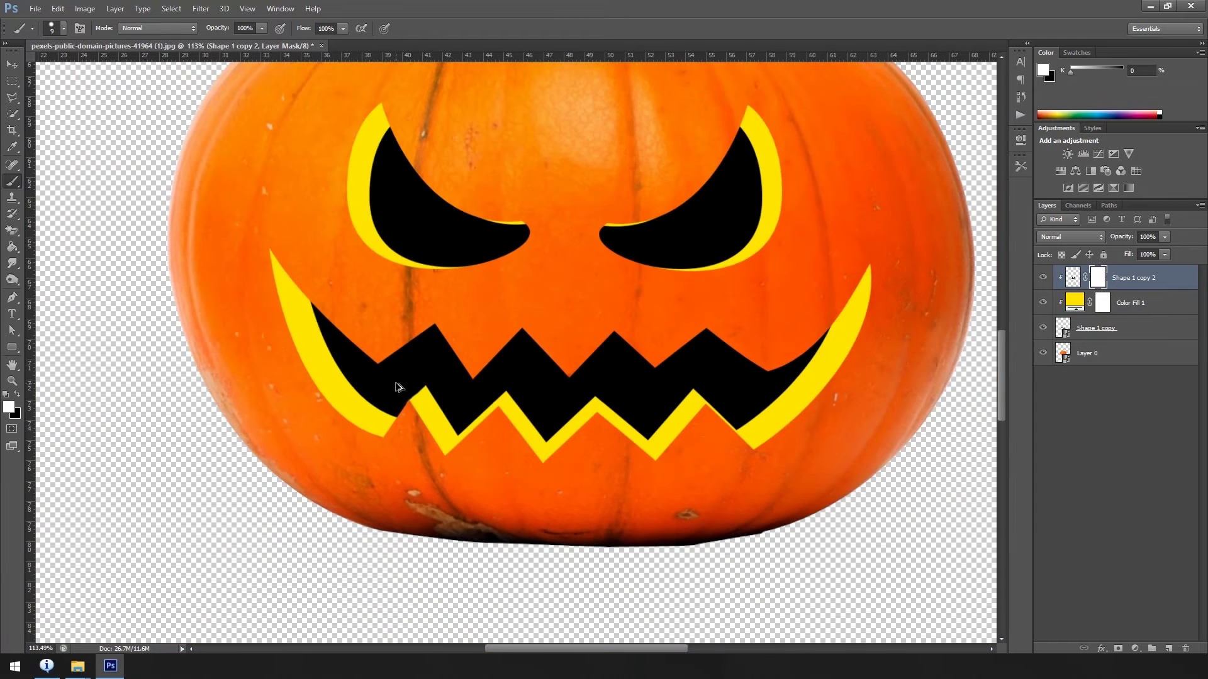
{"action": "scroll", "coordinate": [397, 386], "scroll_direction": "down", "scroll_amount": 2}
{"action": "scroll", "coordinate": [403, 377], "scroll_direction": "down", "scroll_amount": 2}
{"action": "left_click", "coordinate": [1113, 154]}
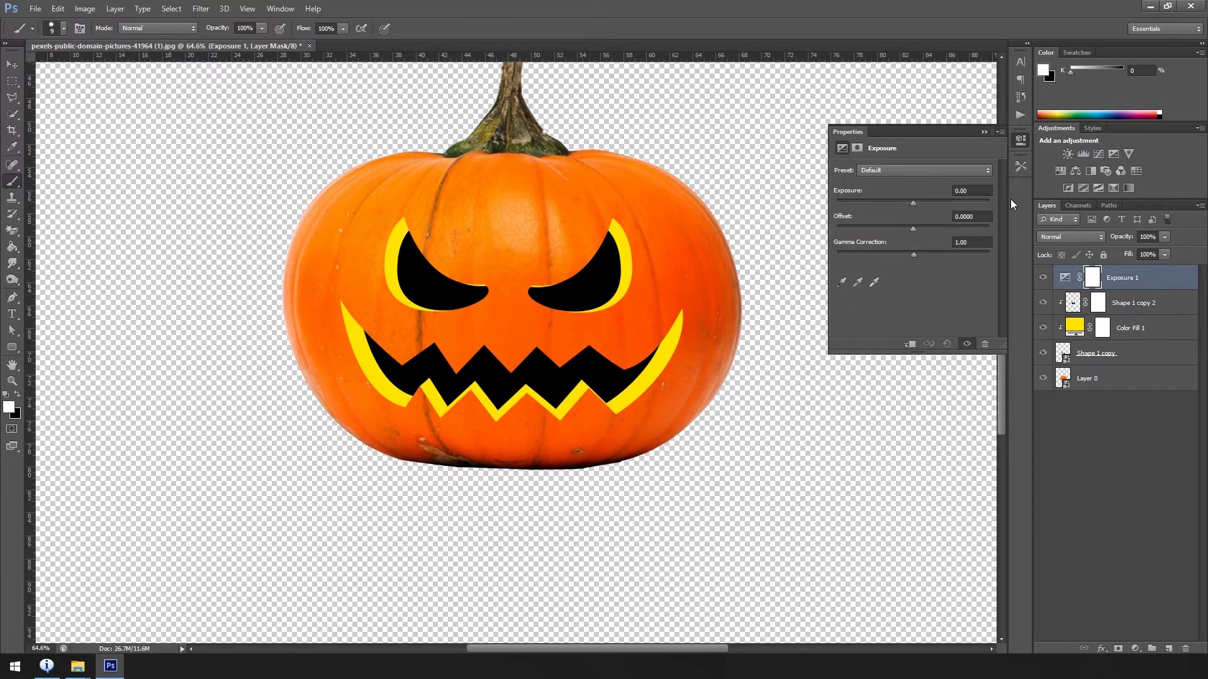
Clip Exposure 1 to the face, lower its exposure below zero, and invert its mask.
{"action": "left_click", "coordinate": [1134, 288], "text": "alt"}
{"action": "left_click", "coordinate": [915, 173]}
{"action": "mouse_move", "coordinate": [910, 203]}
{"action": "left_mouse_down"}
{"action": "mouse_move", "coordinate": [892, 203]}
{"action": "mouse_move", "coordinate": [905, 200]}
{"action": "left_mouse_up"}
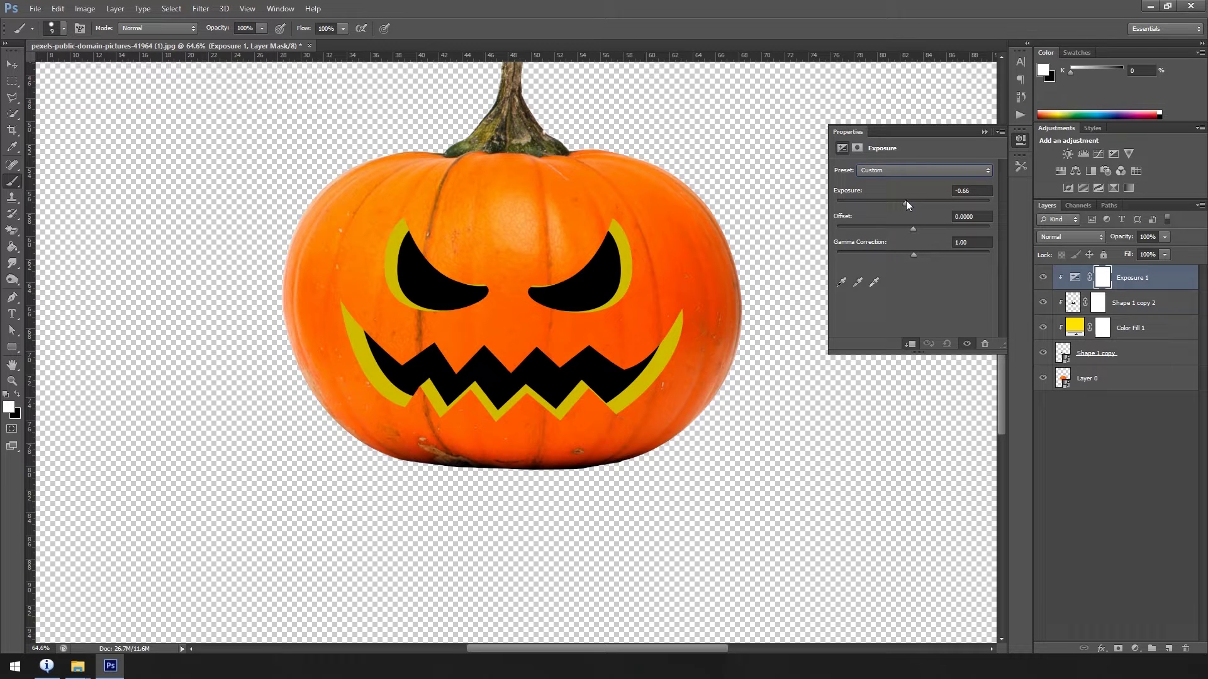
{"action": "left_click", "coordinate": [984, 131]}
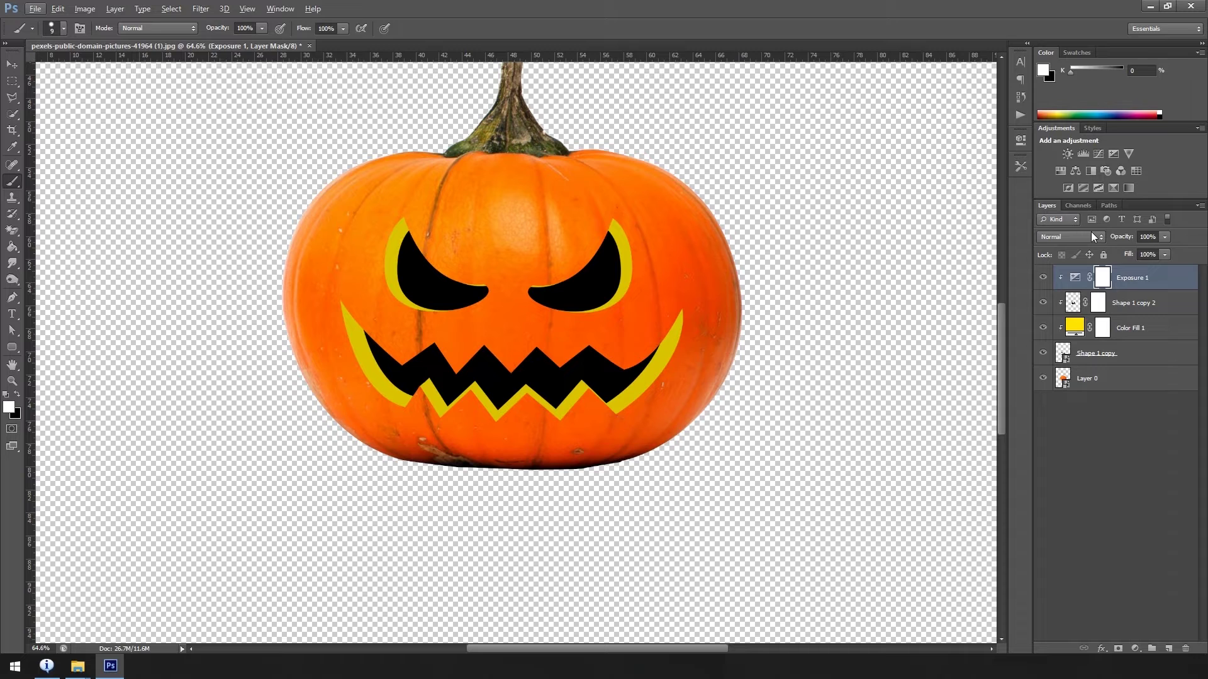
{"action": "key", "text": "ctrl+i"}
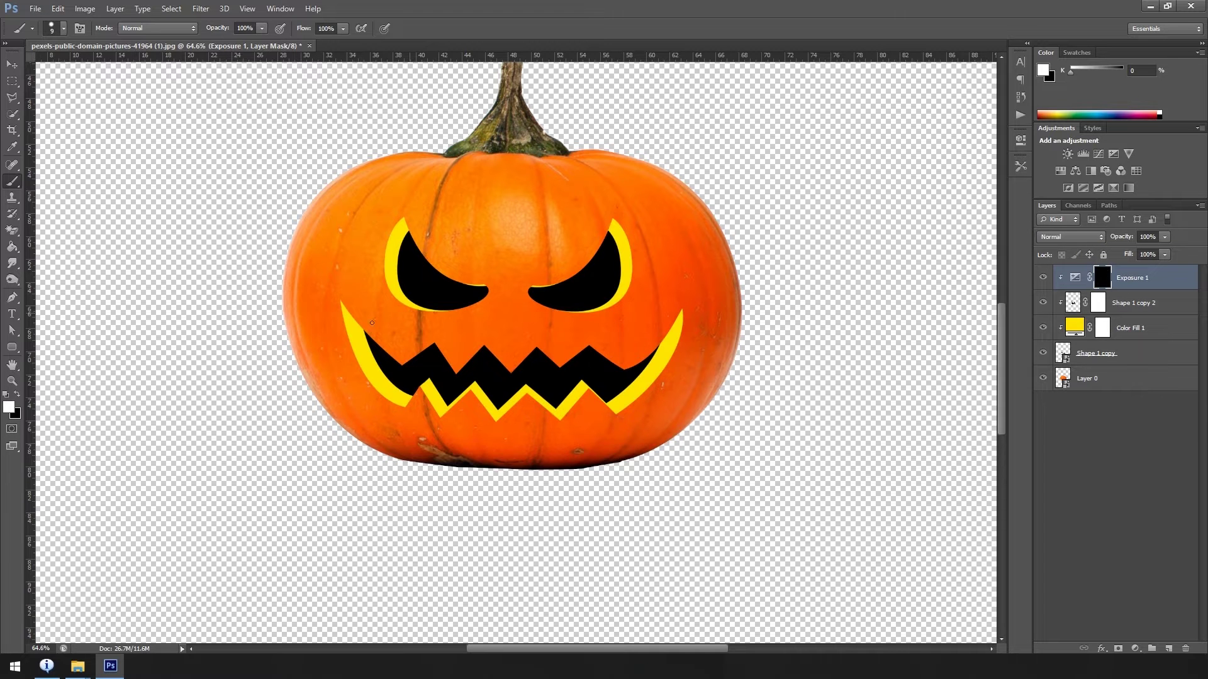
With a 60 px brush, shade the yellow rim at the mouth's lower left.
{"action": "scroll", "coordinate": [371, 323], "scroll_direction": "up", "scroll_amount": 3}
{"action": "scroll", "coordinate": [394, 396], "scroll_direction": "up", "scroll_amount": 2}
{"action": "right_click", "coordinate": [387, 379]}
{"action": "left_click_drag", "start_coordinate": [430, 426], "coordinate": [465, 426]}
{"action": "key", "text": "Return"}
{"action": "left_click", "coordinate": [380, 414]}
{"action": "left_click_drag", "start_coordinate": [380, 414], "coordinate": [324, 371]}
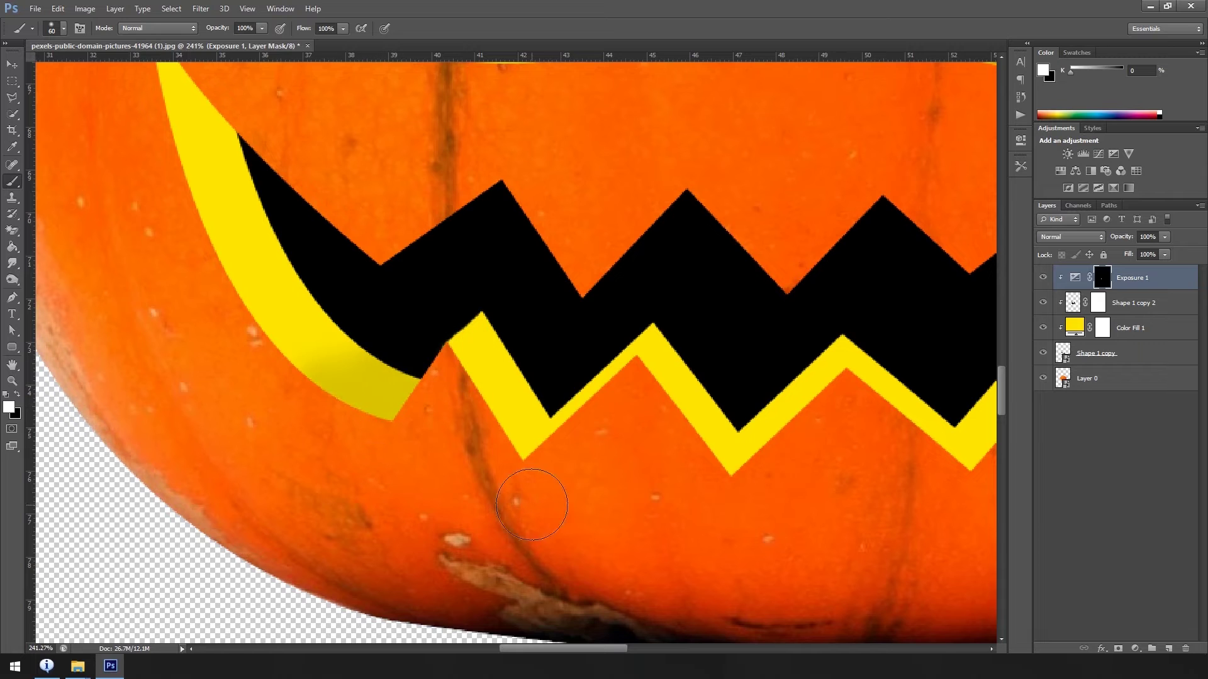
Continue shading the yellow rim under the teeth.
{"action": "scroll", "coordinate": [526, 488], "scroll_direction": "down", "scroll_amount": 2}
{"action": "scroll", "coordinate": [501, 464], "scroll_direction": "right", "scroll_amount": 3}
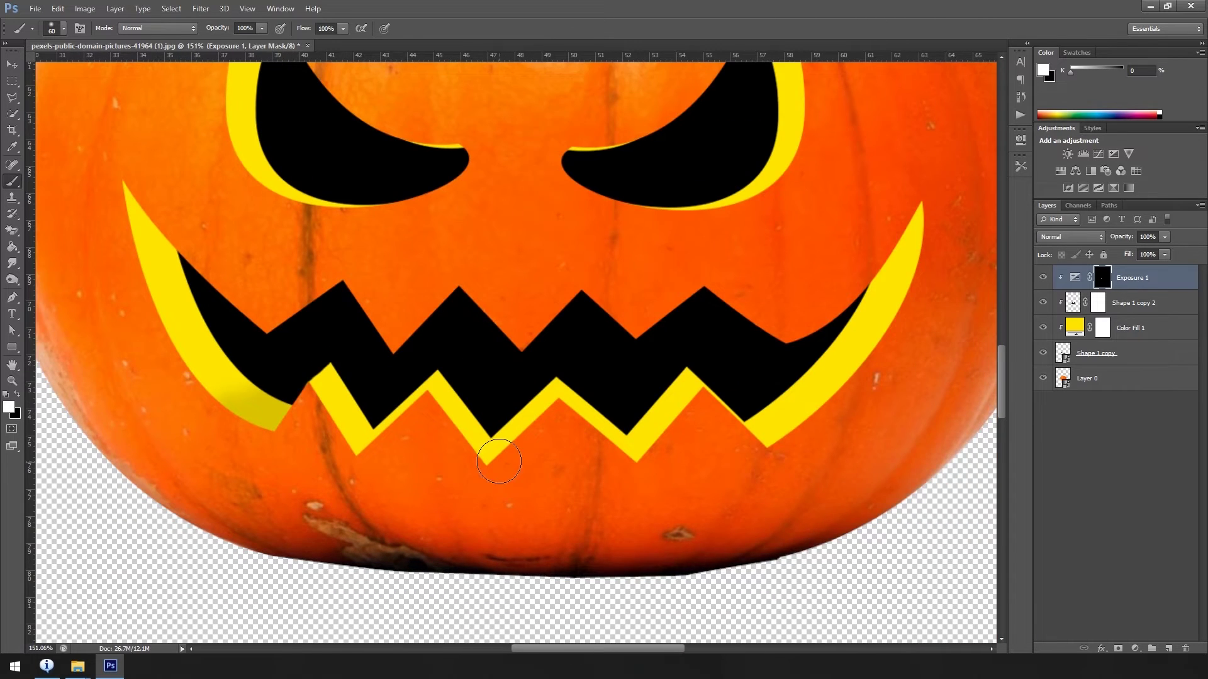
{"action": "scroll", "coordinate": [728, 412], "scroll_direction": "down", "scroll_amount": 2}
{"action": "scroll", "coordinate": [428, 447], "scroll_direction": "up", "scroll_amount": 1}
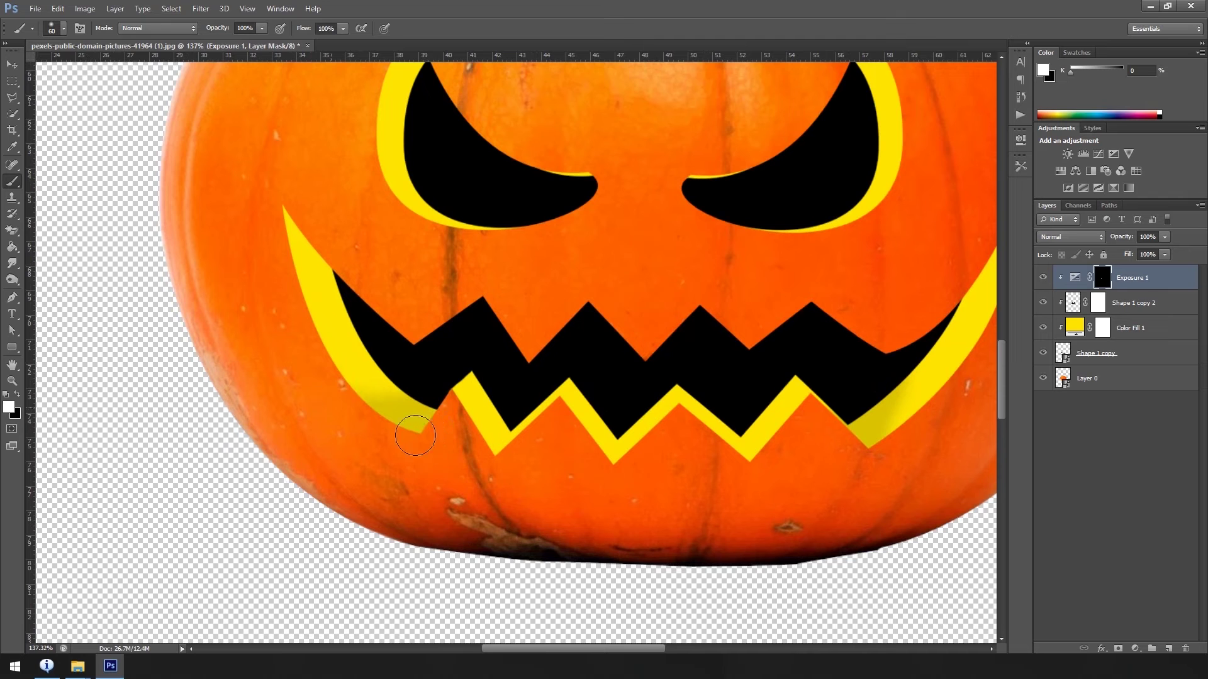
{"action": "left_click_drag", "start_coordinate": [533, 441], "coordinate": [736, 450]}
{"action": "scroll", "coordinate": [736, 449], "scroll_direction": "down", "scroll_amount": 2}
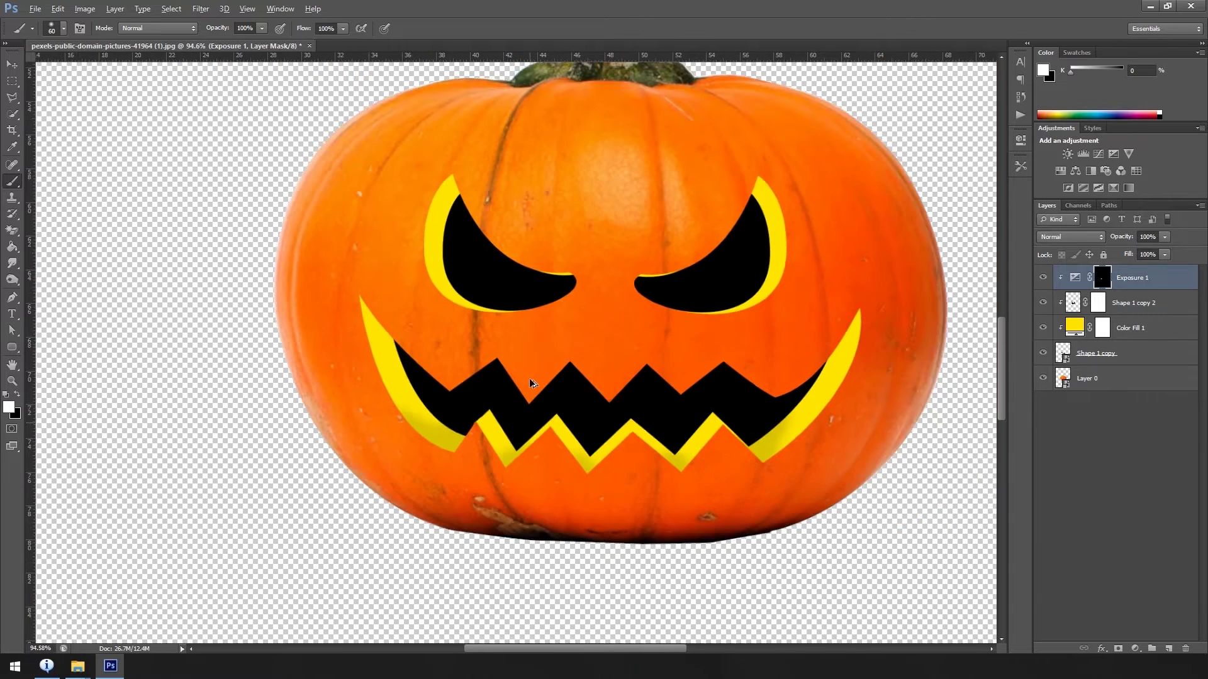
{"action": "scroll", "coordinate": [535, 316], "scroll_direction": "up", "scroll_amount": 2}
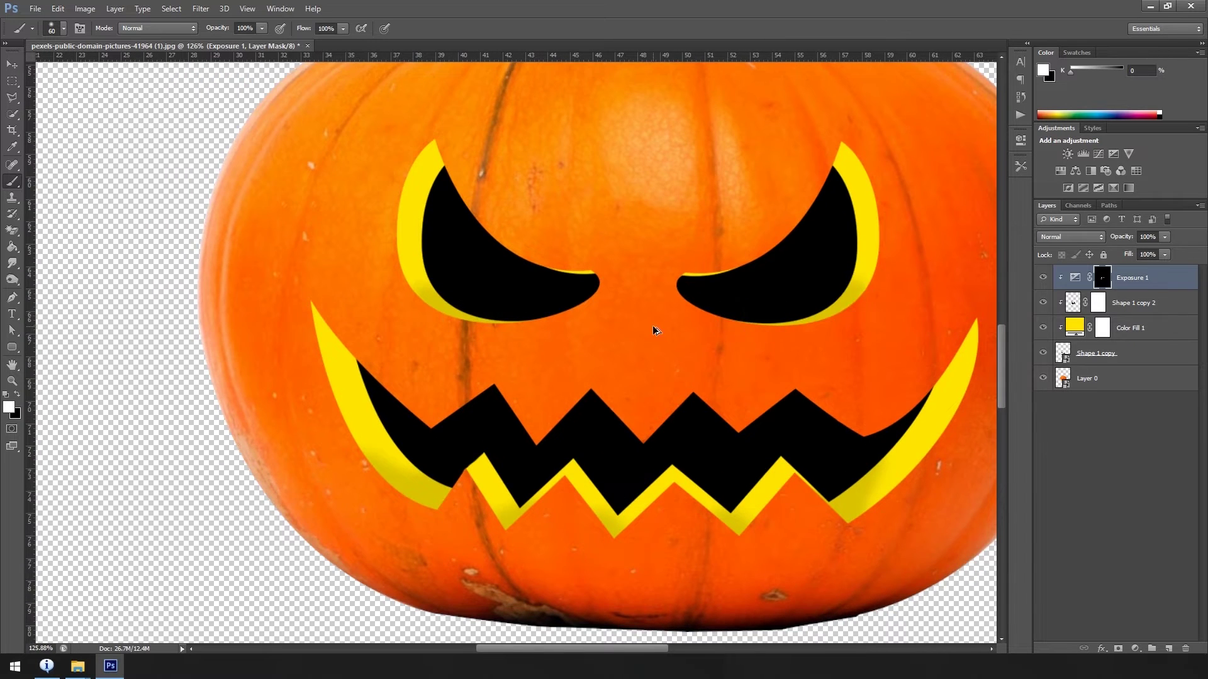
{"action": "scroll", "coordinate": [654, 328], "scroll_direction": "down", "scroll_amount": 2}
{"action": "scroll", "coordinate": [711, 440], "scroll_direction": "up", "scroll_amount": 1}
{"action": "scroll", "coordinate": [629, 428], "scroll_direction": "up", "scroll_amount": 2}
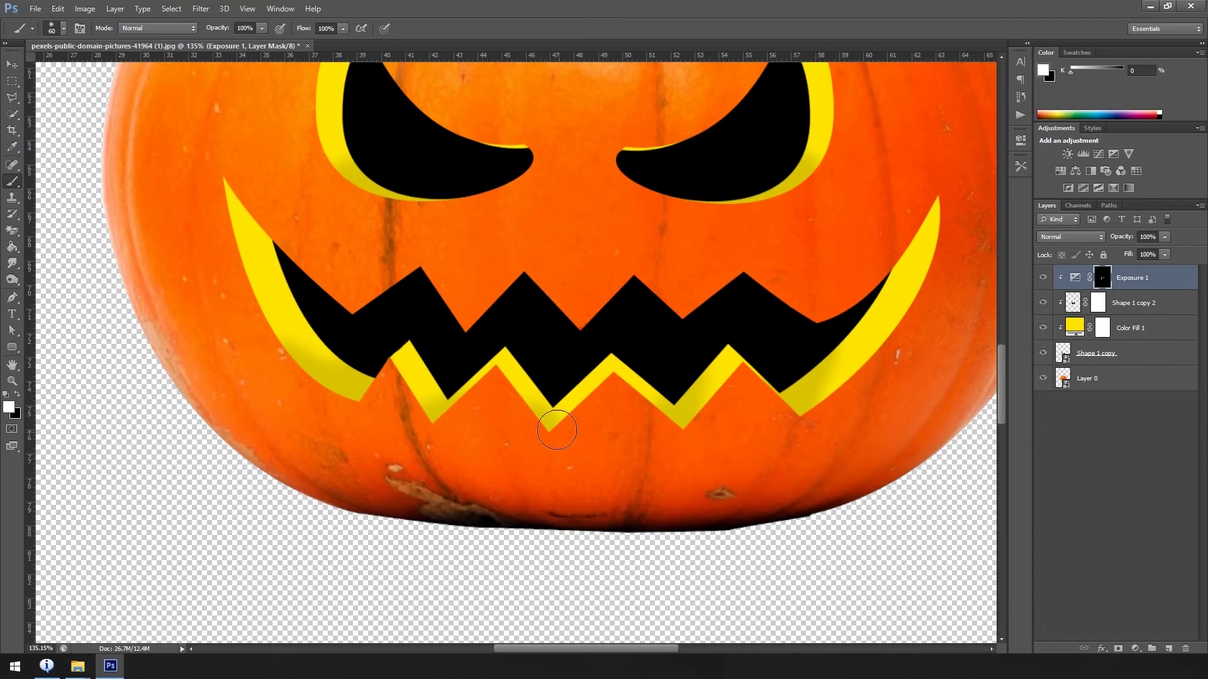
{"action": "scroll", "coordinate": [548, 434], "scroll_direction": "down", "scroll_amount": 2}
{"action": "scroll", "coordinate": [456, 341], "scroll_direction": "down", "scroll_amount": 1}
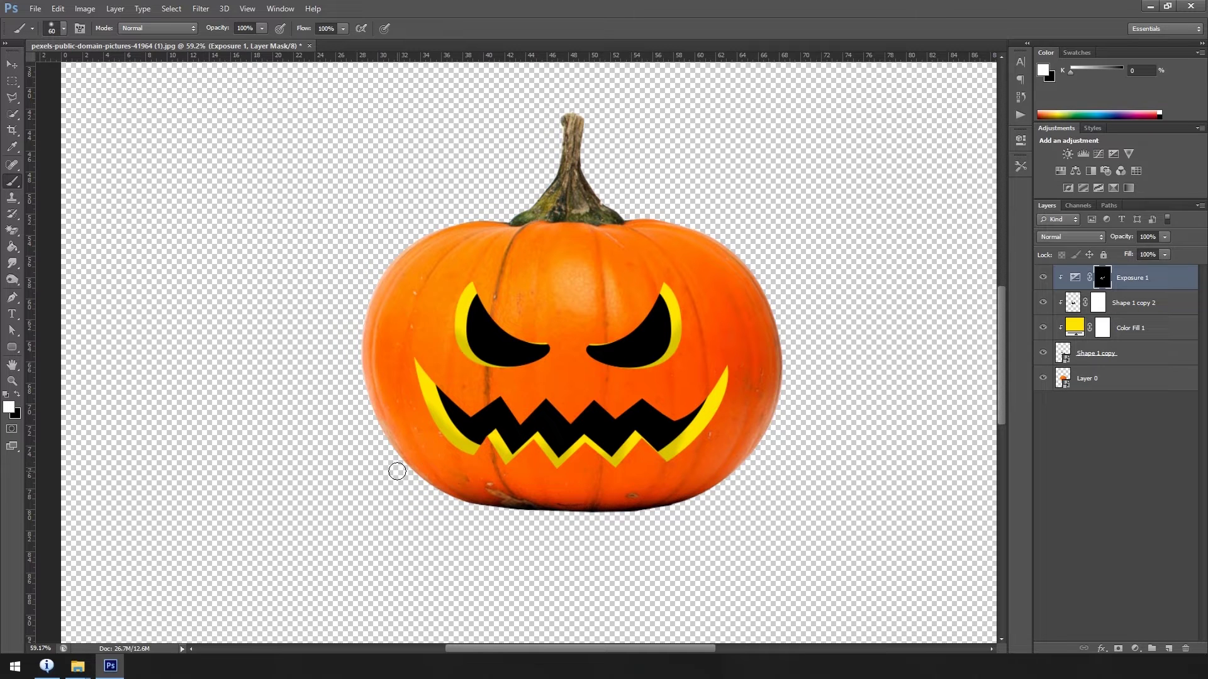
{"action": "scroll", "coordinate": [472, 408], "scroll_direction": "up", "scroll_amount": 2}
Shade the yellow rim along the right side of the mouth in white.
{"action": "left_click", "coordinate": [18, 396]}
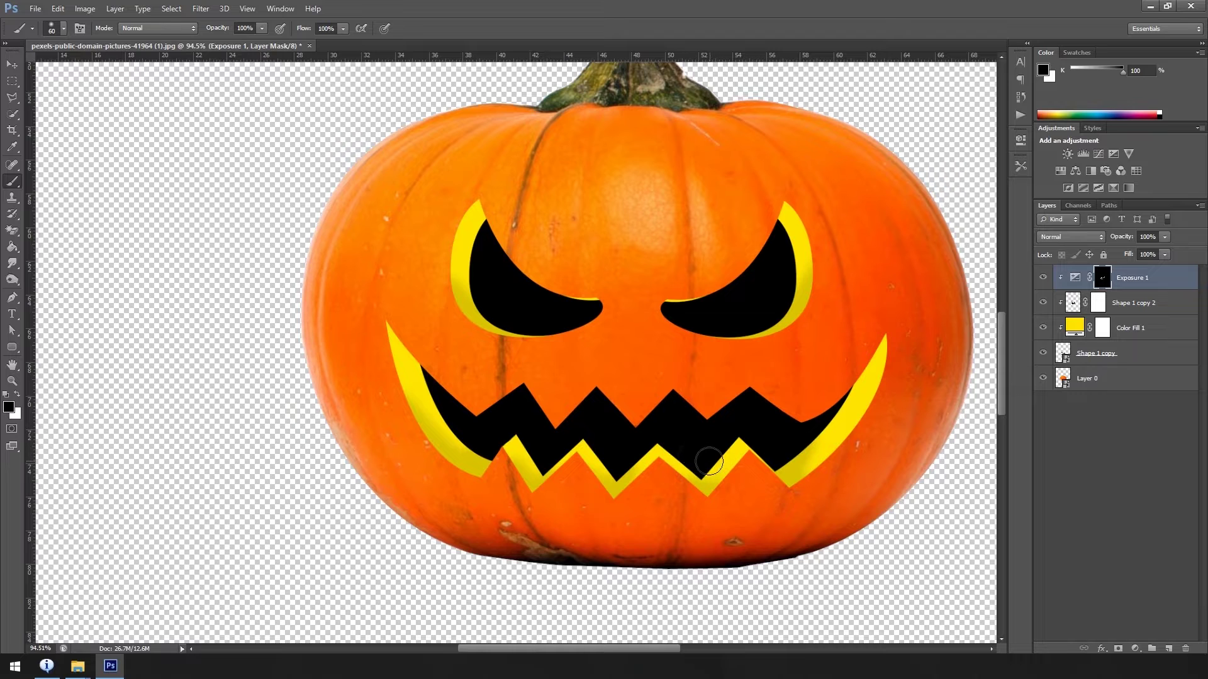
{"action": "scroll", "coordinate": [447, 443], "scroll_direction": "down", "scroll_amount": 1}
{"action": "left_click", "coordinate": [17, 397]}
{"action": "left_click_drag", "start_coordinate": [802, 352], "coordinate": [776, 437]}
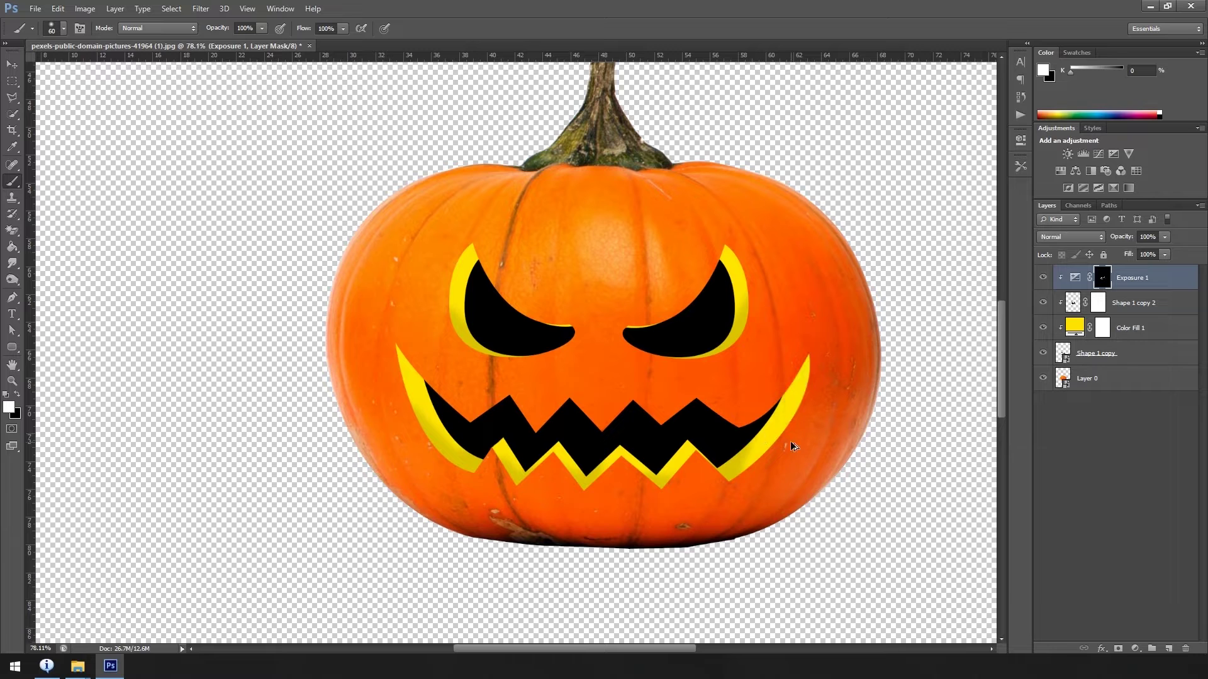
{"action": "scroll", "coordinate": [374, 473], "scroll_direction": "down", "scroll_amount": 2}
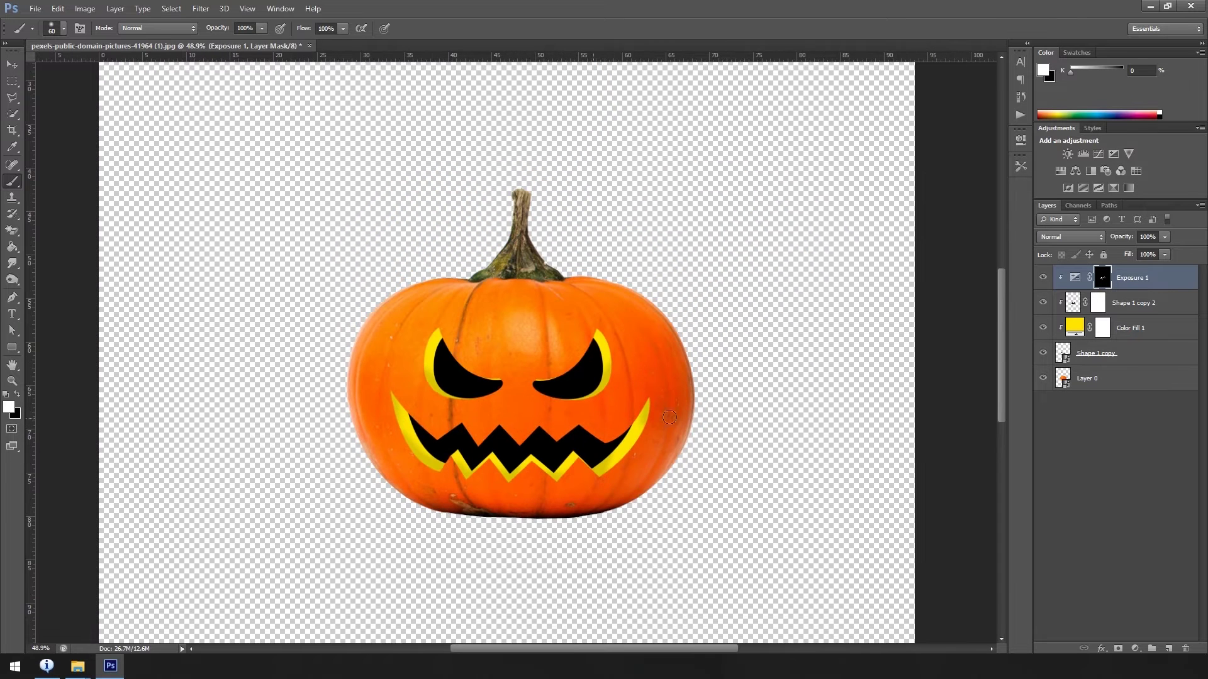
Give Shape 1 copy 2 a bright yellow (ffcc00) Color Overlay effect.
{"action": "double_click", "coordinate": [1171, 307]}
{"action": "left_click", "coordinate": [767, 218]}
{"action": "left_click", "coordinate": [982, 112]}
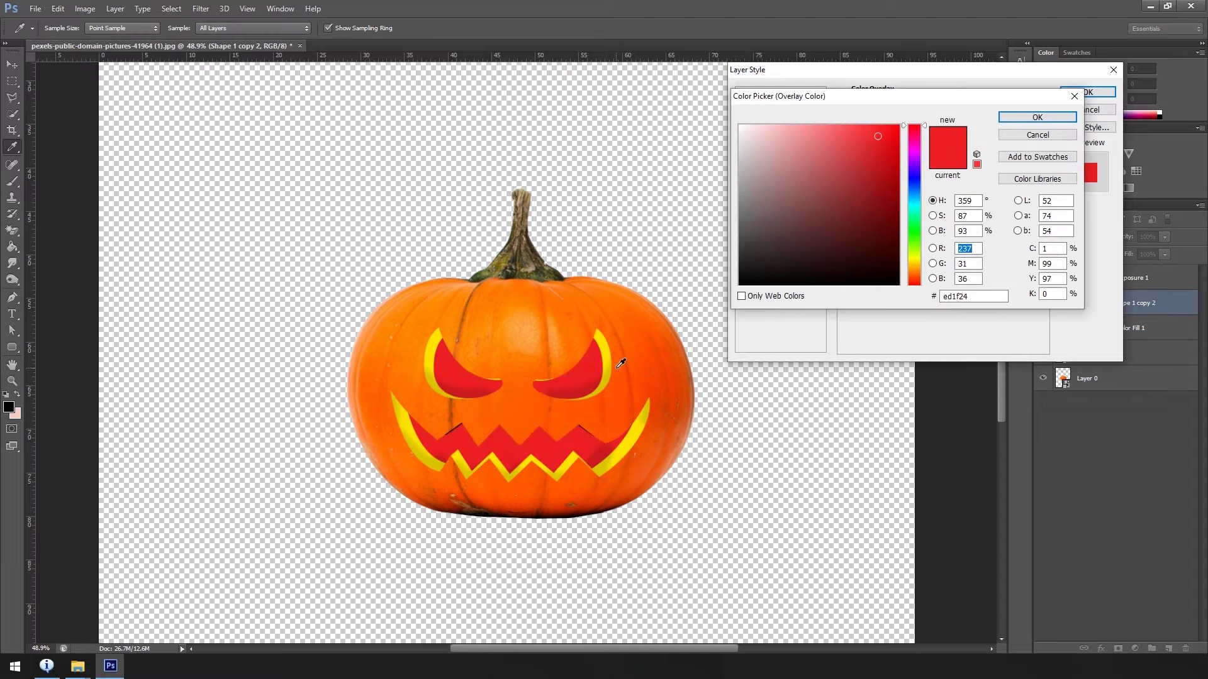
{"action": "left_click", "coordinate": [603, 354]}
{"action": "left_click_drag", "start_coordinate": [919, 259], "coordinate": [919, 270]}
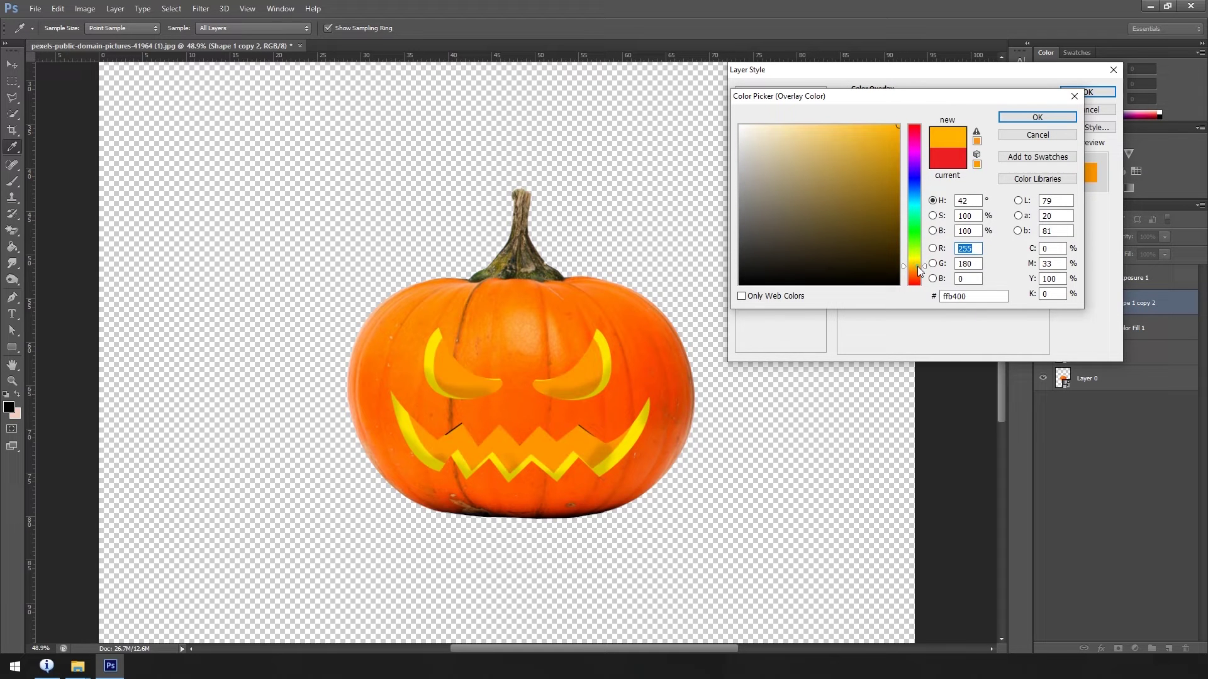
{"action": "left_click_drag", "start_coordinate": [914, 258], "coordinate": [913, 252]}
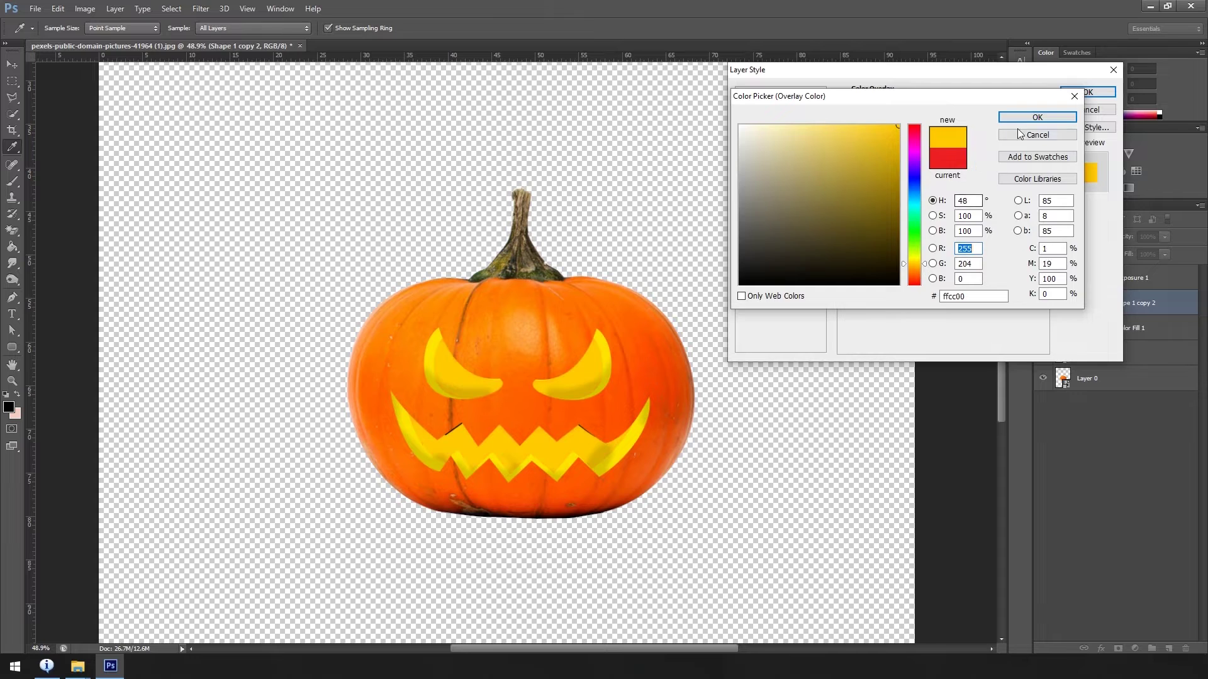
{"action": "left_click", "coordinate": [1037, 117]}
{"action": "left_click", "coordinate": [1087, 92]}
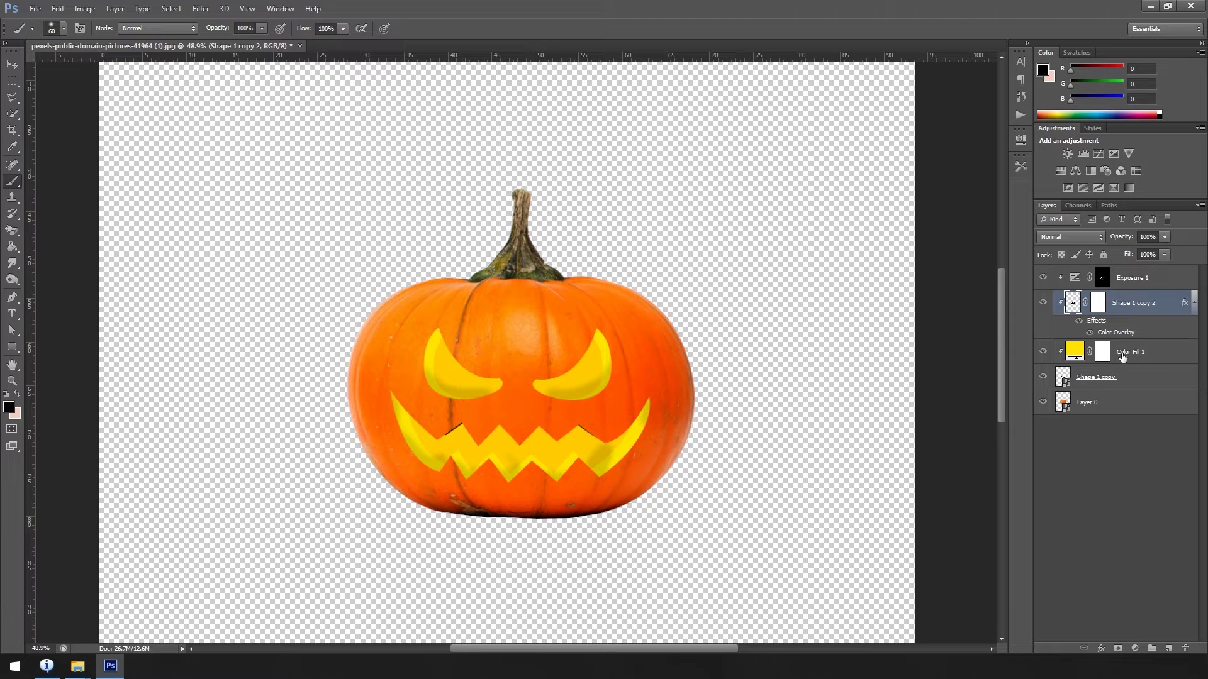
Move Exposure 1 below Shape 1 copy 2 and recolour Color Fill 1 to burnt orange d5710f.
{"action": "left_click_drag", "start_coordinate": [1125, 279], "coordinate": [1130, 321]}
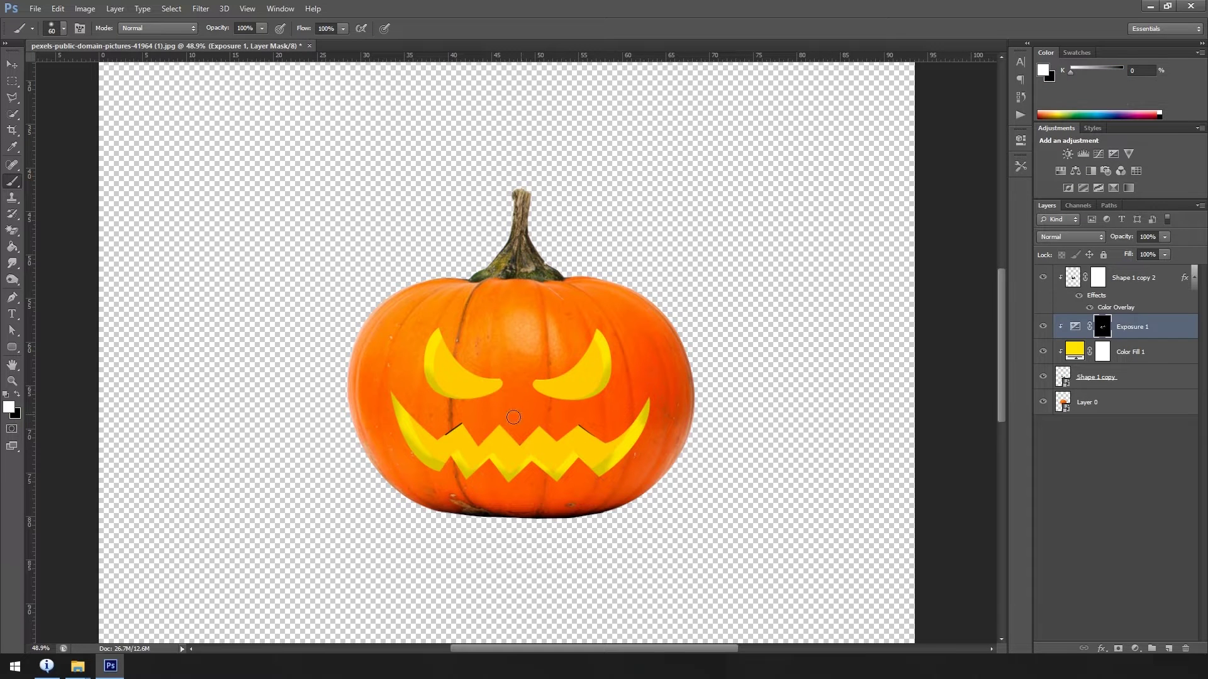
{"action": "double_click", "coordinate": [1075, 350]}
{"action": "left_click_drag", "start_coordinate": [915, 259], "coordinate": [927, 277]}
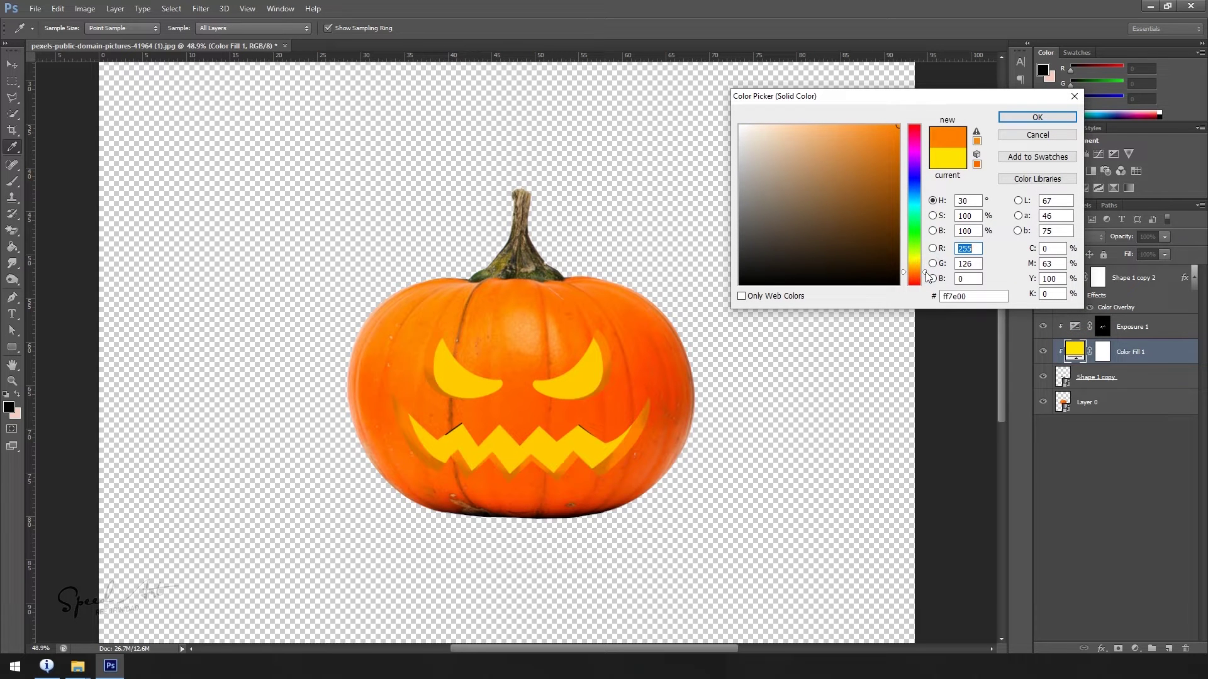
{"action": "mouse_move", "coordinate": [887, 156]}
{"action": "left_mouse_down"}
{"action": "mouse_move", "coordinate": [852, 153]}
{"action": "mouse_move", "coordinate": [874, 154]}
{"action": "left_mouse_up"}
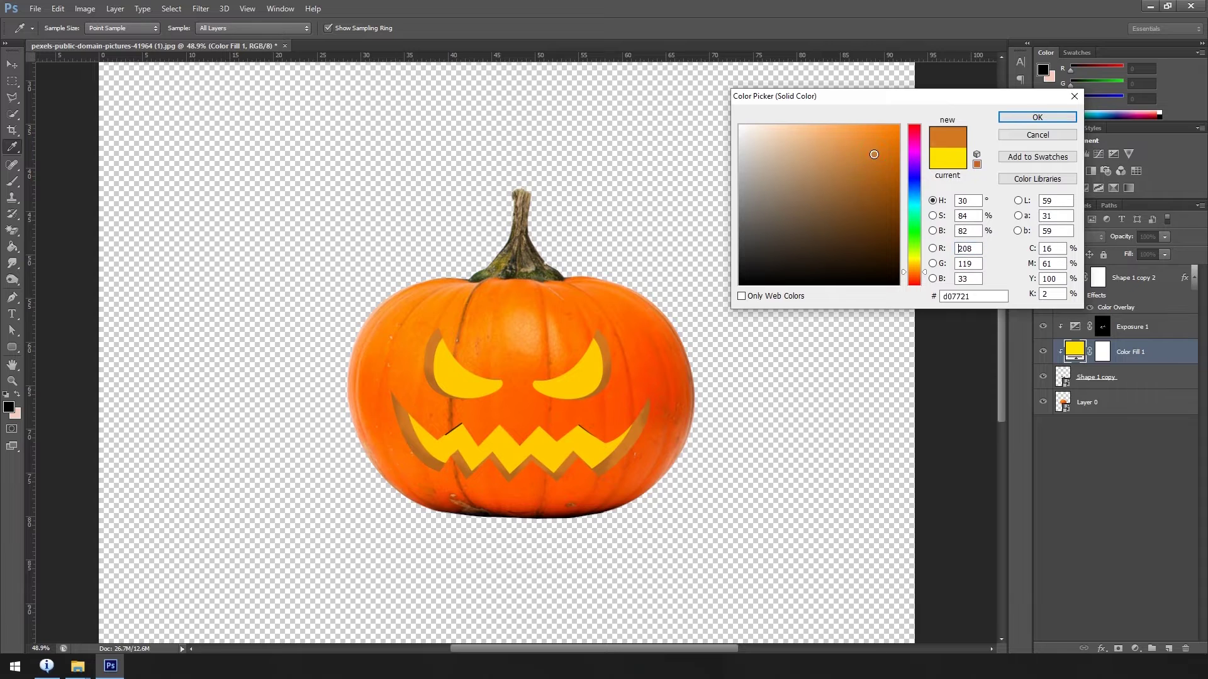
{"action": "left_click", "coordinate": [1031, 118]}
Select the Shape 1 copy 2 layer with the Move tool.
{"action": "key", "text": "v"}
{"action": "scroll", "coordinate": [537, 386], "scroll_direction": "up", "scroll_amount": 3}
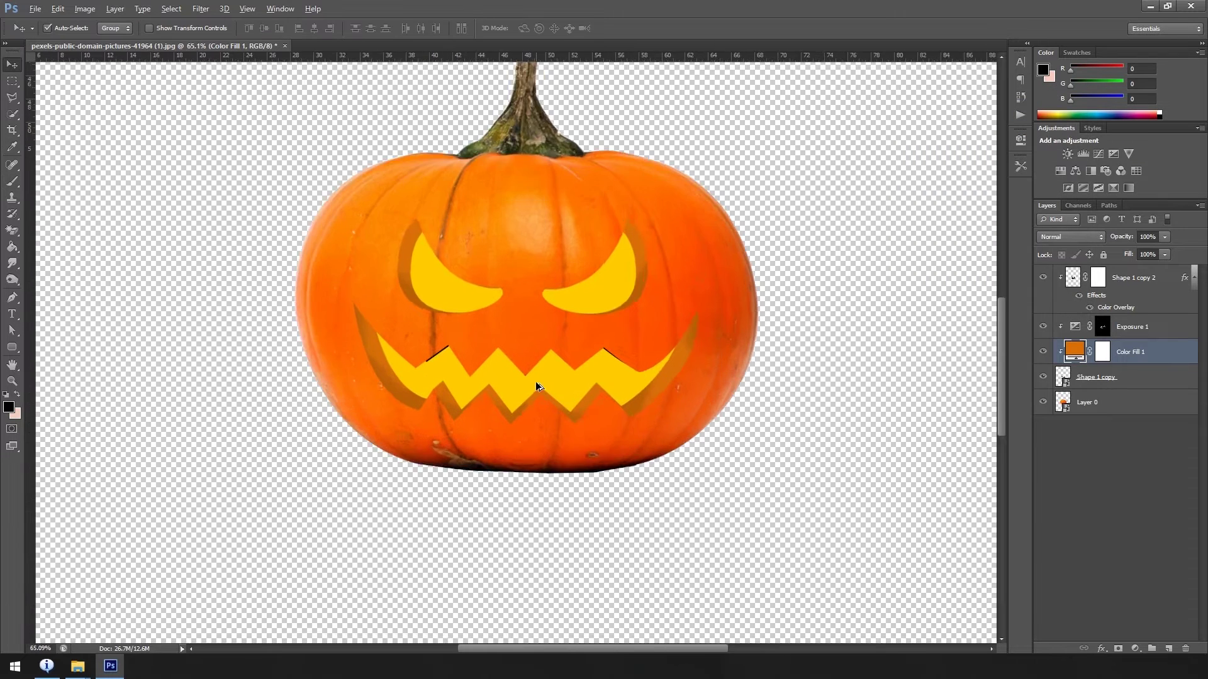
{"action": "scroll", "coordinate": [537, 386], "scroll_direction": "up", "scroll_amount": 3}
{"action": "scroll", "coordinate": [461, 325], "scroll_direction": "up", "scroll_amount": 2}
{"action": "left_click", "coordinate": [531, 397]}
Enable a Pattern Overlay effect on the Color Fill 1 rim layer.
{"action": "key", "text": "b"}
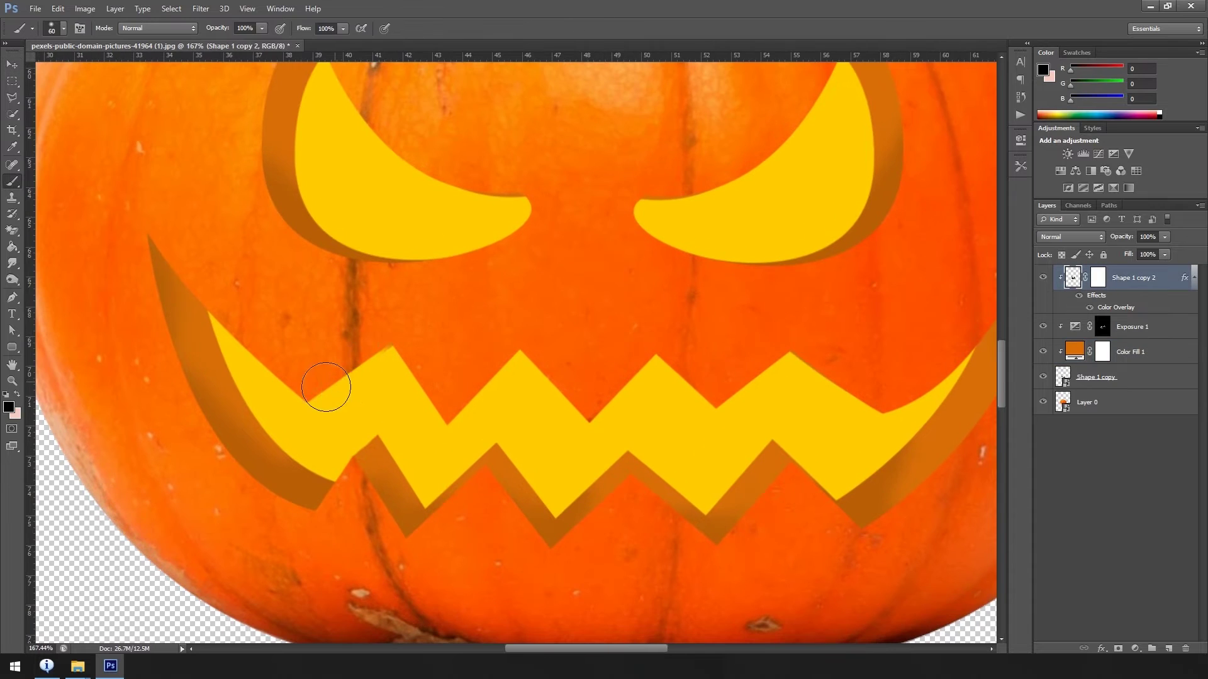
{"action": "scroll", "coordinate": [639, 372], "scroll_direction": "down", "scroll_amount": 3}
{"action": "scroll", "coordinate": [567, 401], "scroll_direction": "down", "scroll_amount": 2}
{"action": "left_click", "coordinate": [1132, 352]}
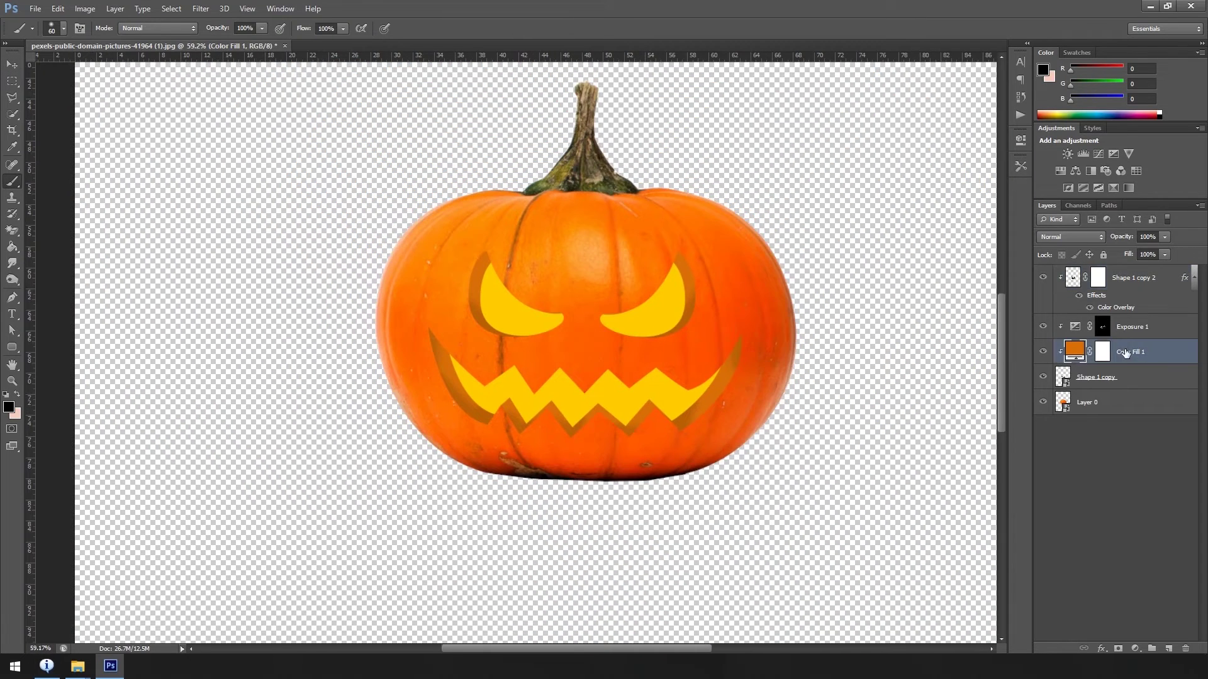
{"action": "double_click", "coordinate": [1120, 357]}
{"action": "left_click", "coordinate": [769, 247]}
Load the Rock Patterns set and choose a rock pattern for the overlay.
{"action": "left_click", "coordinate": [937, 155]}
{"action": "left_click", "coordinate": [935, 211]}
{"action": "left_click", "coordinate": [936, 252]}
{"action": "left_click", "coordinate": [985, 186]}
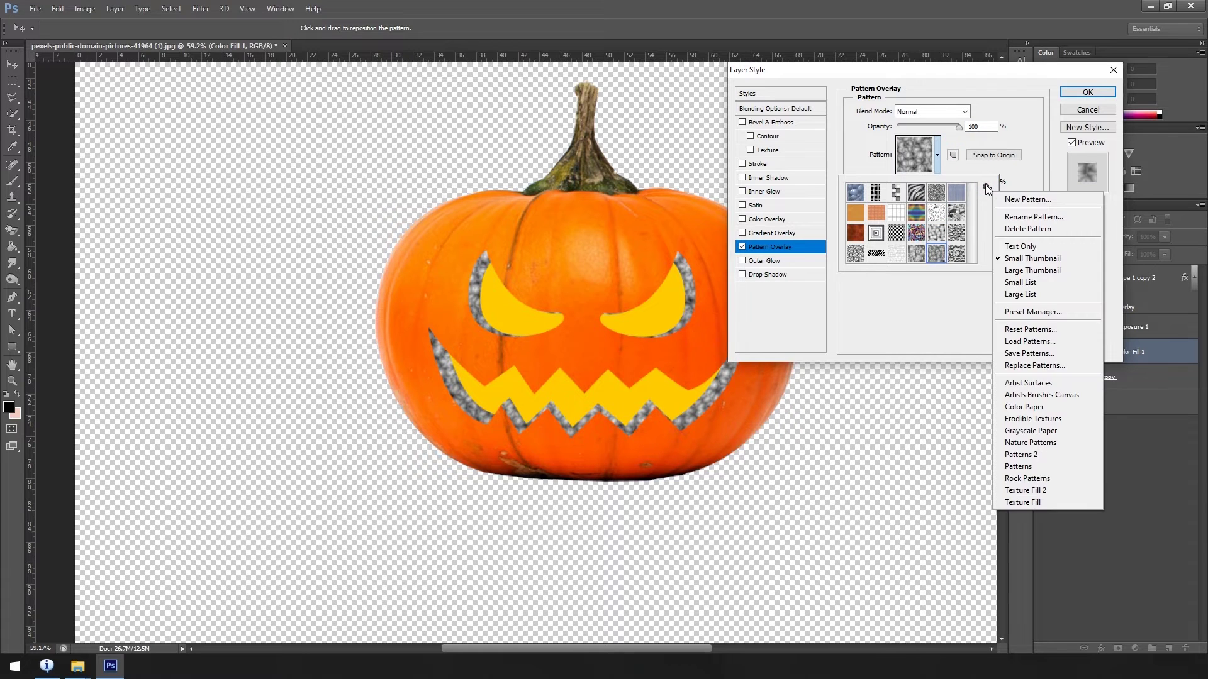
{"action": "left_click", "coordinate": [1027, 478]}
{"action": "key", "text": "Return"}
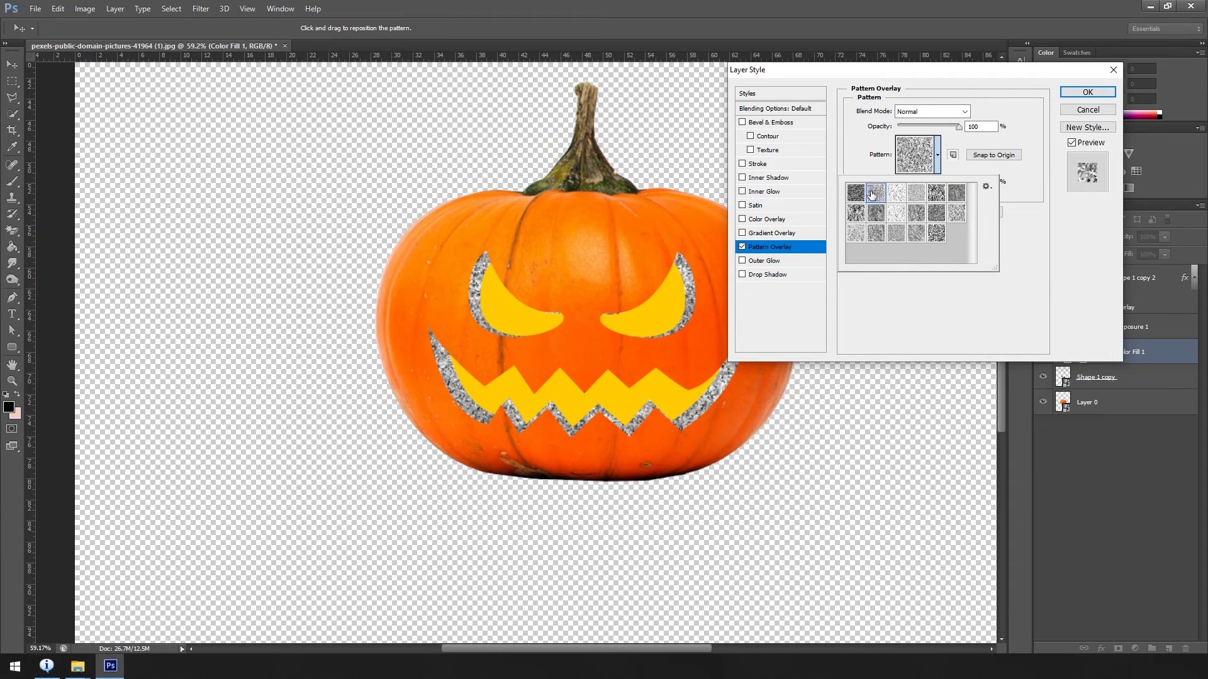
{"action": "left_click", "coordinate": [931, 111]}
Blend the rock texture in Overlay mode, tweak its scale and pattern, and set 38% opacity.
{"action": "left_click", "coordinate": [912, 277]}
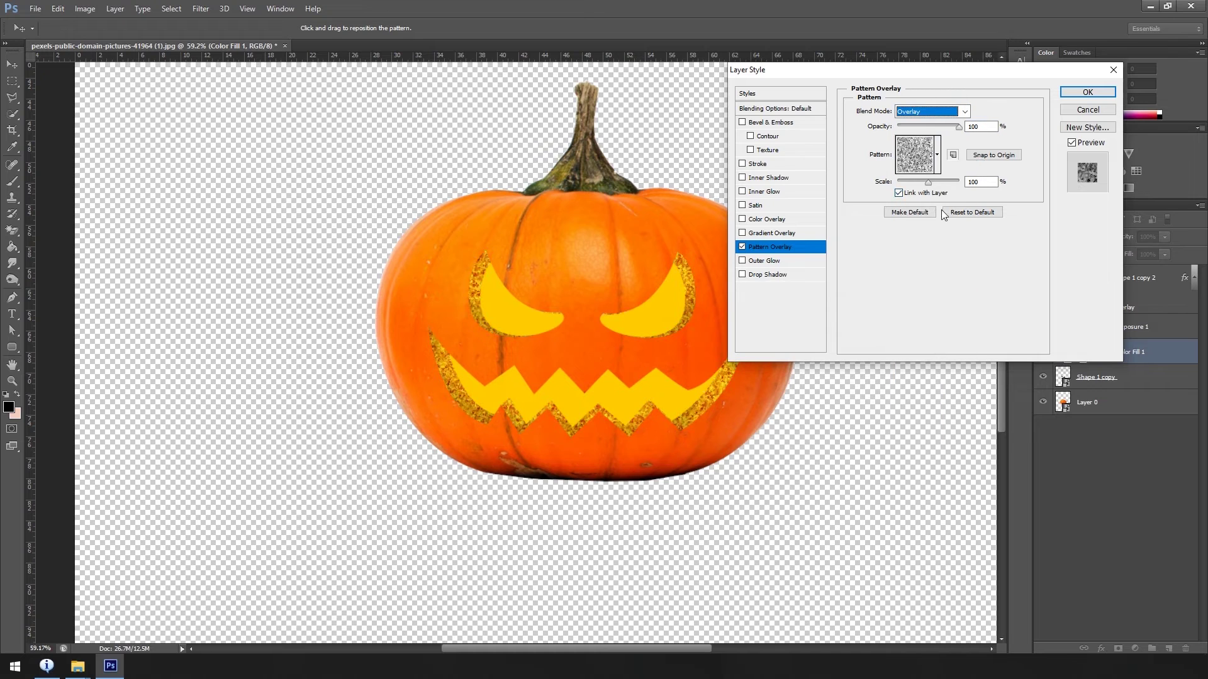
{"action": "left_click_drag", "start_coordinate": [937, 183], "coordinate": [929, 183]}
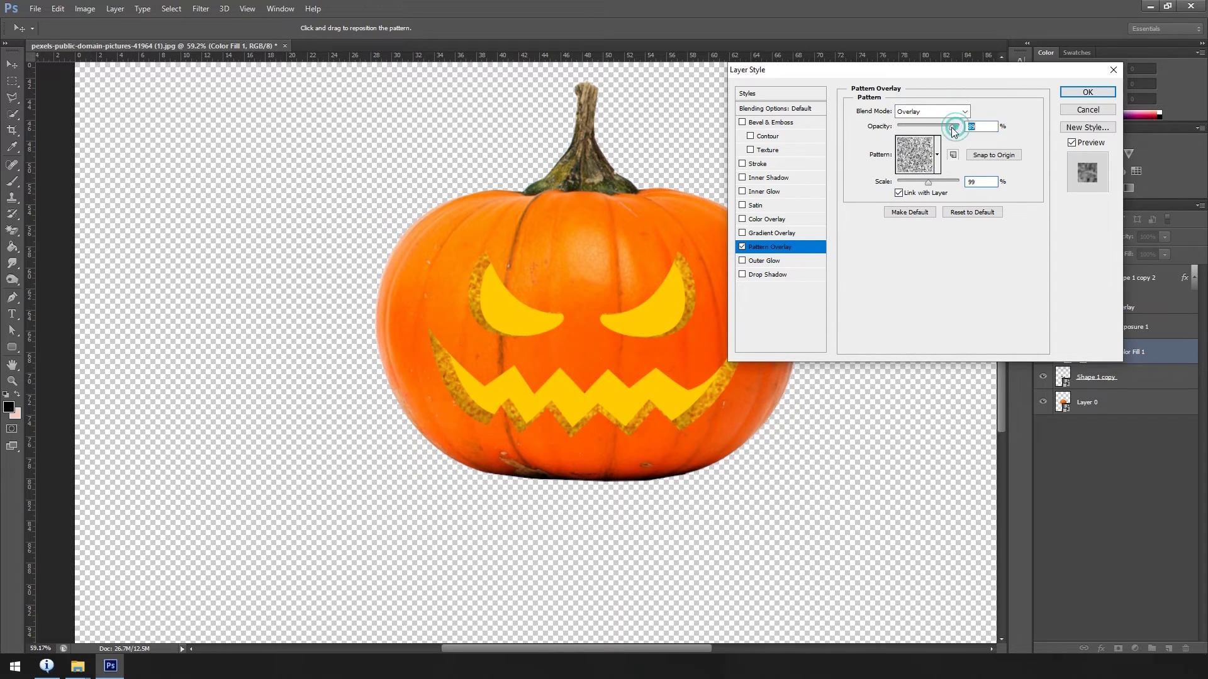
{"action": "left_click_drag", "start_coordinate": [956, 127], "coordinate": [922, 128]}
{"action": "left_click_drag", "start_coordinate": [929, 183], "coordinate": [940, 182]}
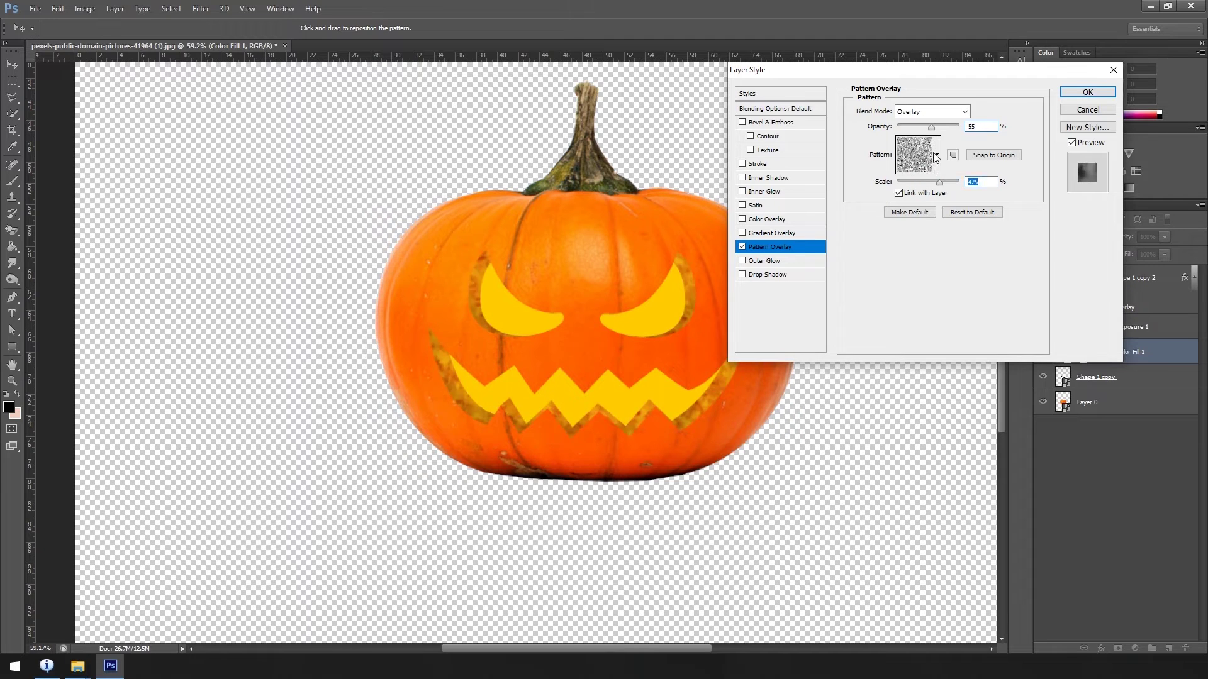
{"action": "left_click", "coordinate": [936, 155]}
{"action": "left_click", "coordinate": [877, 213]}
{"action": "left_click", "coordinate": [920, 128]}
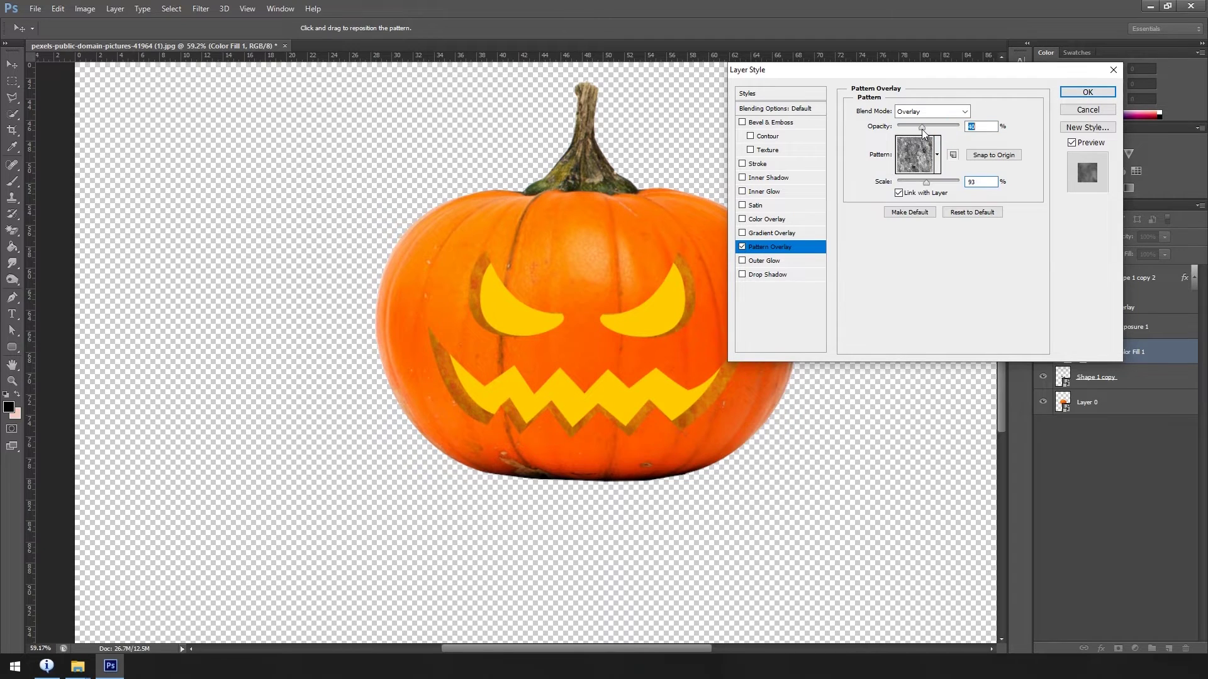
{"action": "left_click", "coordinate": [1073, 93]}
{"action": "double_click", "coordinate": [1074, 354]}
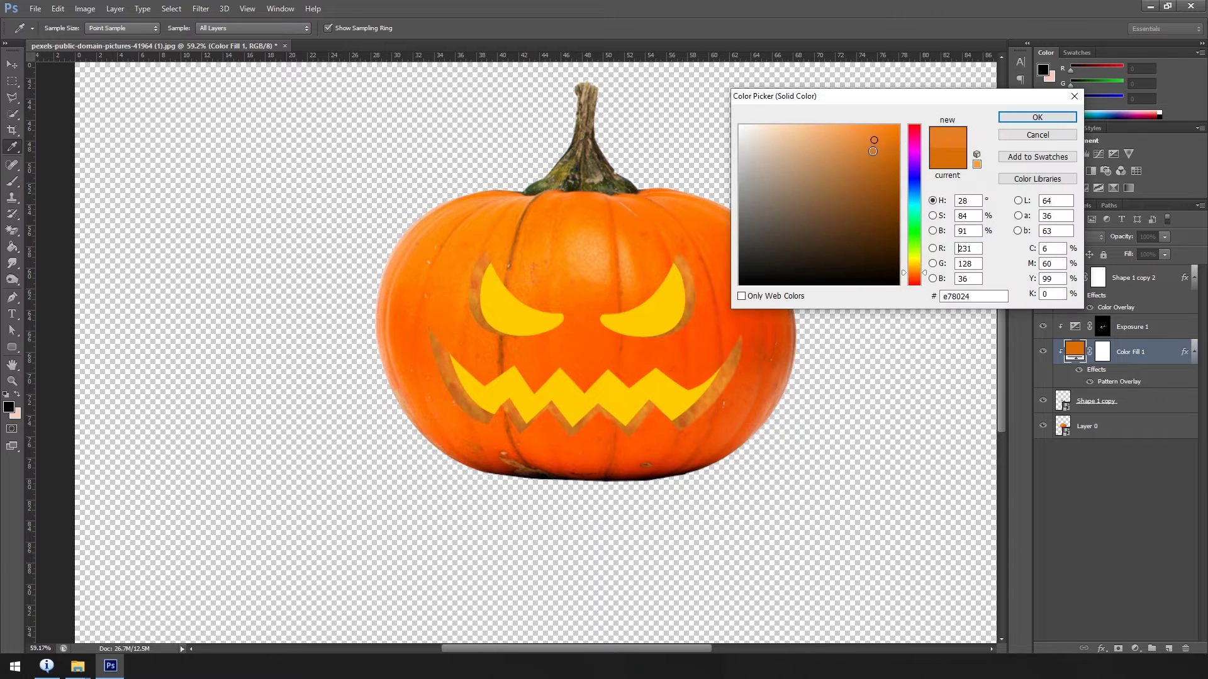
Change the Color Fill 1 tint to the darker orange db770b.
{"action": "left_click", "coordinate": [928, 267]}
{"action": "left_click_drag", "start_coordinate": [925, 268], "coordinate": [925, 275]}
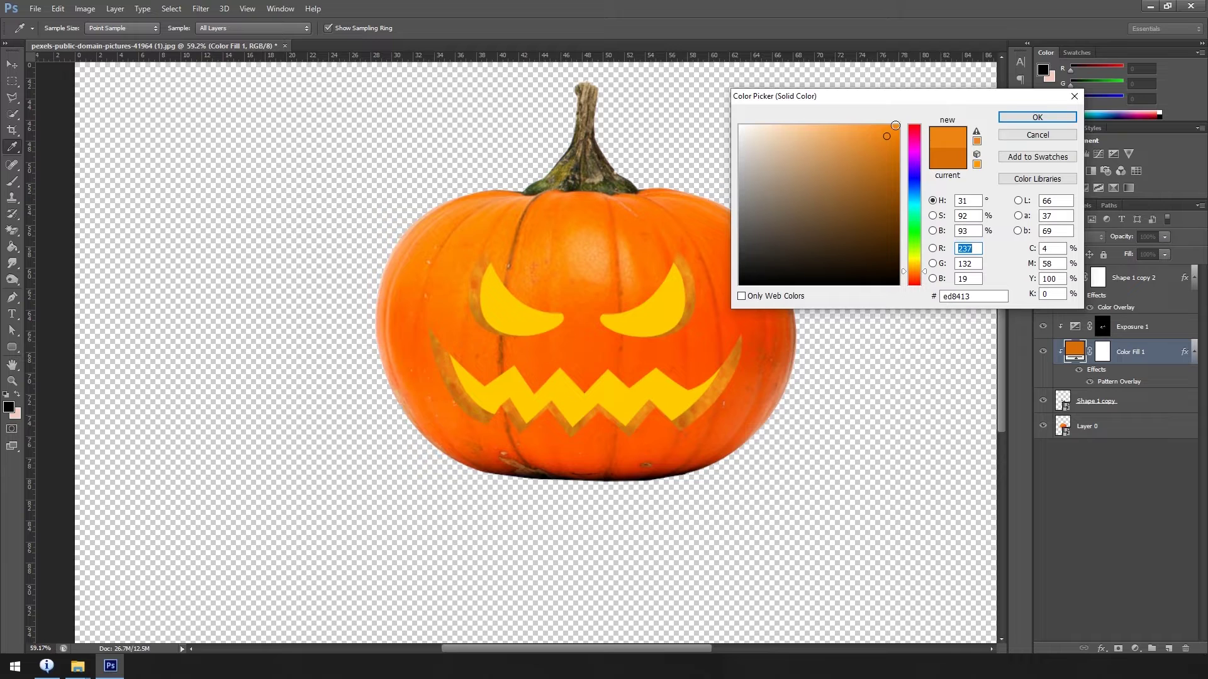
{"action": "left_click", "coordinate": [891, 147]}
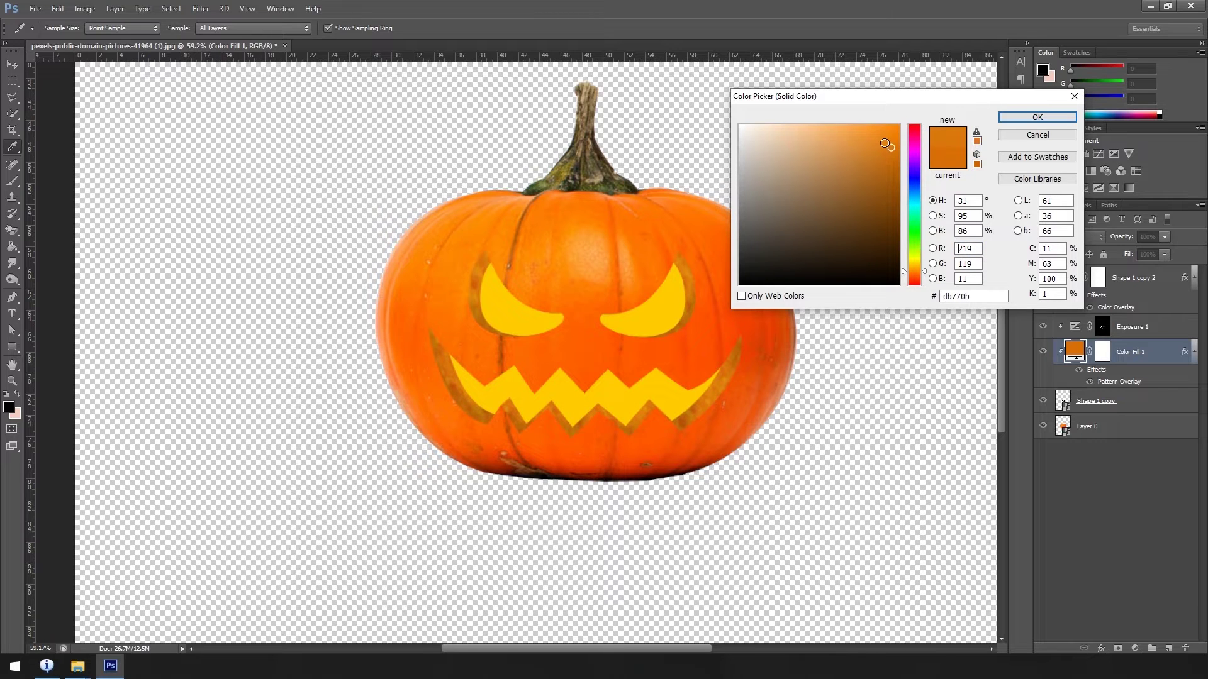
{"action": "left_click", "coordinate": [1022, 120]}
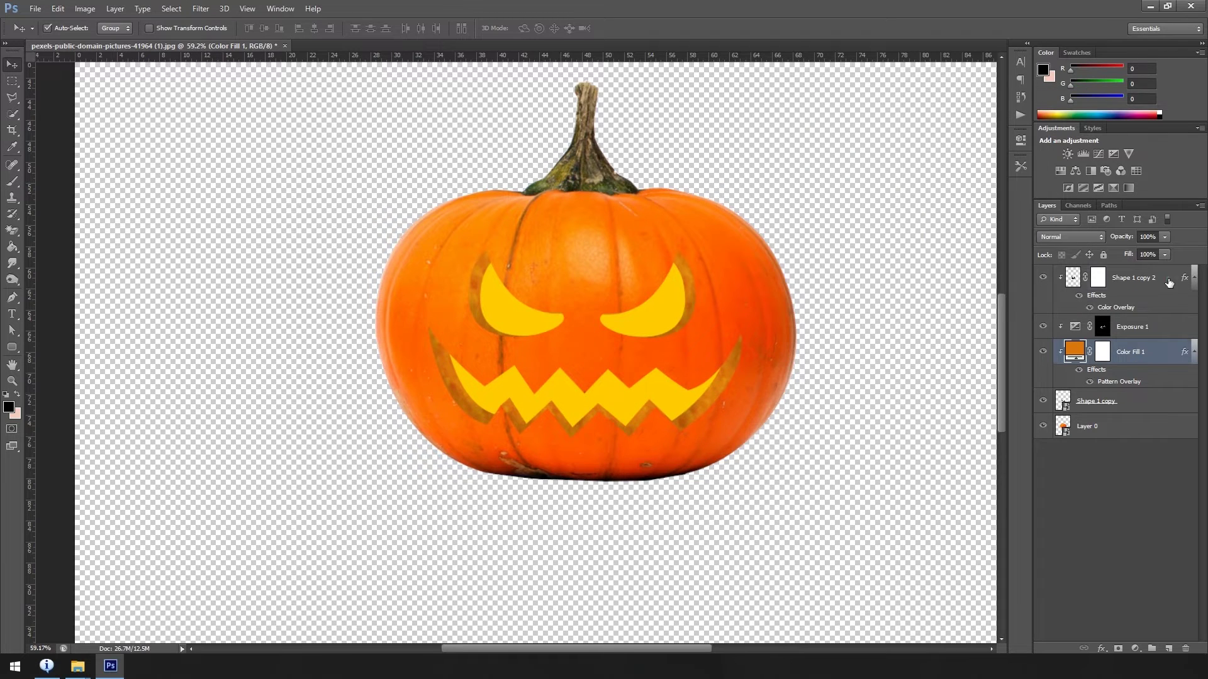
Set the carved face's Color Overlay to pale yellow ffd863.
{"action": "double_click", "coordinate": [1169, 283]}
{"action": "left_click", "coordinate": [780, 215]}
{"action": "left_click", "coordinate": [991, 117]}
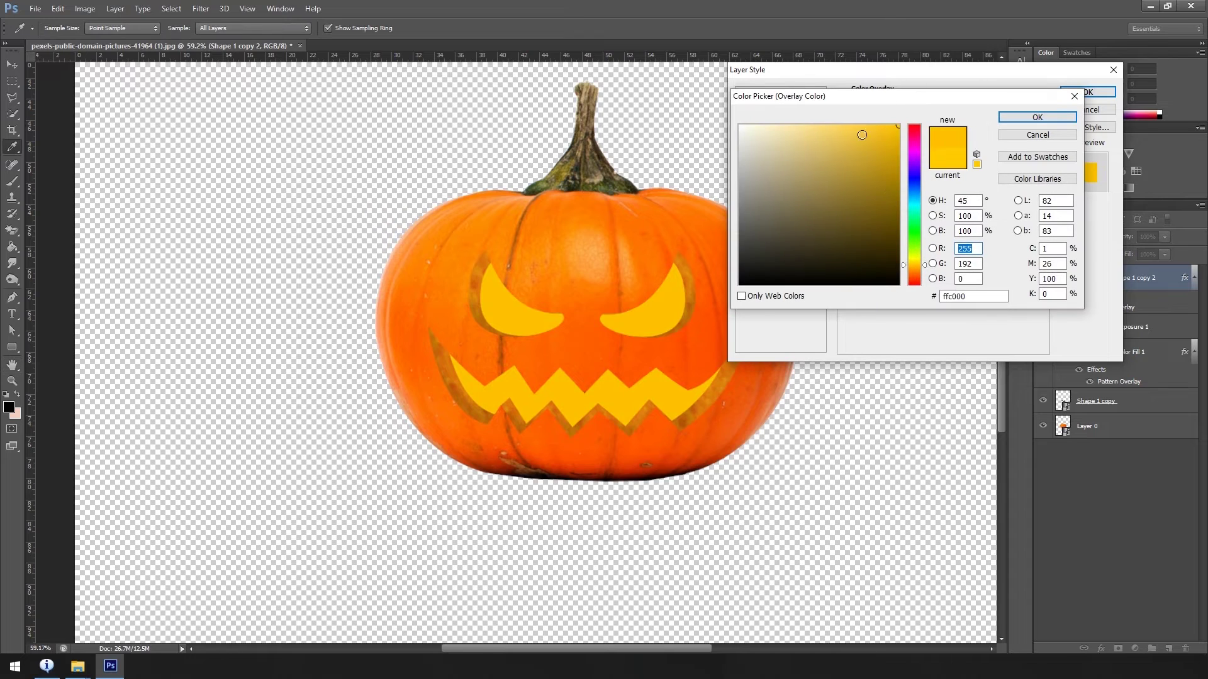
{"action": "left_click", "coordinate": [837, 124]}
{"action": "left_click", "coordinate": [1038, 117]}
{"action": "left_click", "coordinate": [1087, 92]}
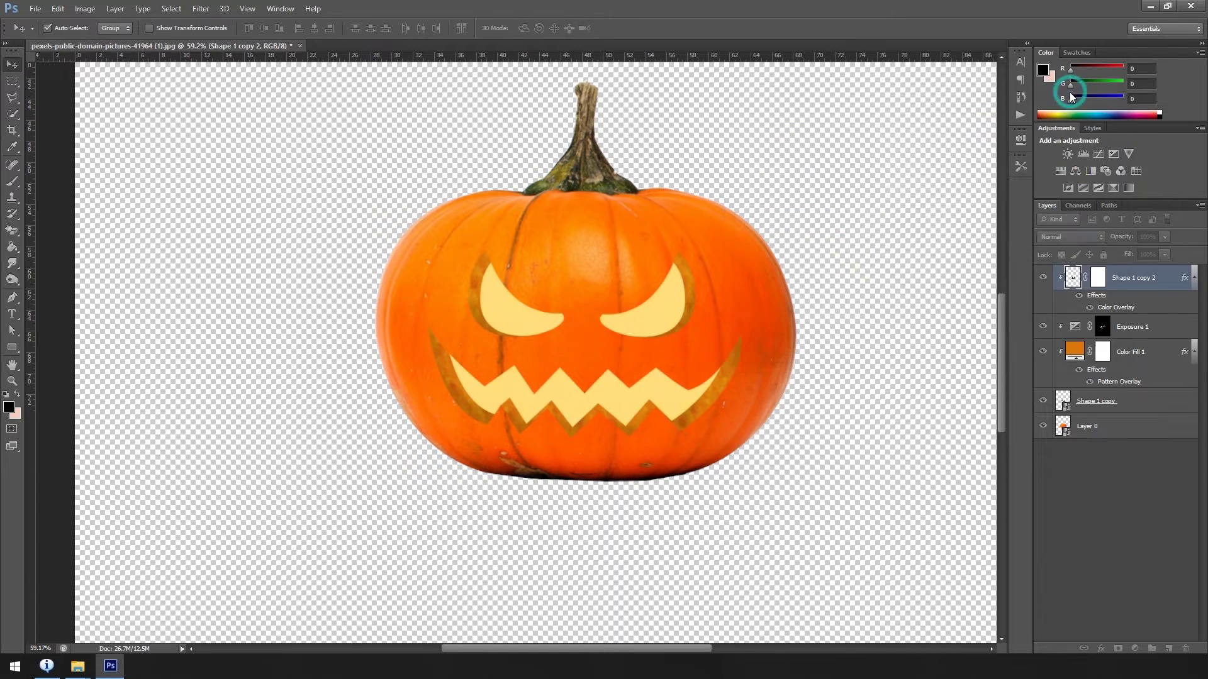
Add a Curves layer clipped to Layer 0 and raise the curve to brighten the pumpkin.
{"action": "left_click", "coordinate": [1087, 426]}
{"action": "left_click", "coordinate": [1099, 154]}
{"action": "left_click", "coordinate": [910, 343]}
{"action": "left_click_drag", "start_coordinate": [912, 274], "coordinate": [911, 260]}
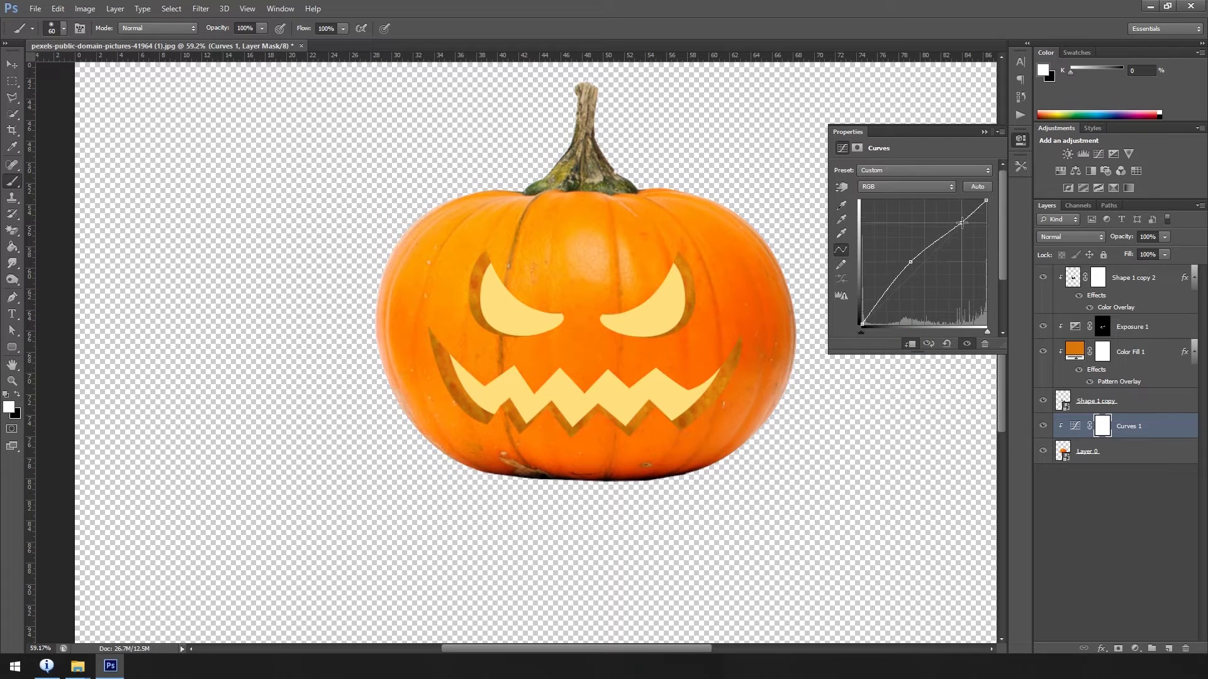
{"action": "left_click", "coordinate": [985, 131]}
{"action": "scroll", "coordinate": [534, 377], "scroll_direction": "down", "scroll_amount": 3}
{"action": "left_click", "coordinate": [12, 65]}
{"action": "scroll", "coordinate": [355, 181], "scroll_direction": "down", "scroll_amount": 3}
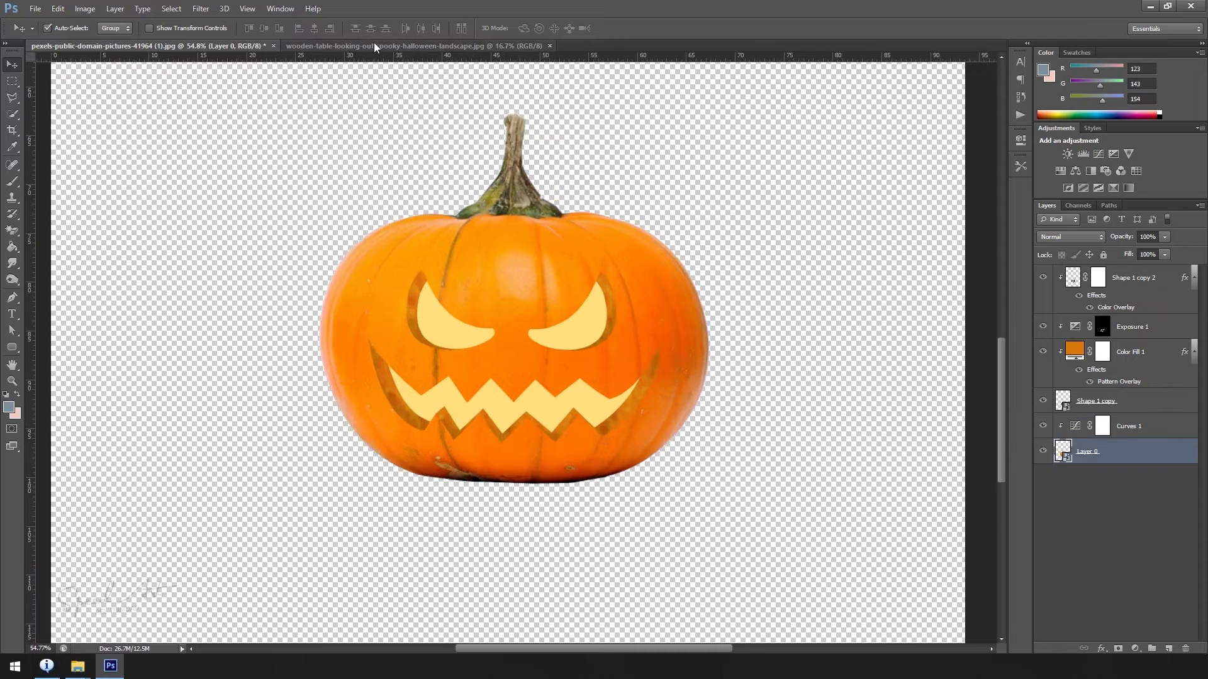
Bring the moonlit zombie landscape into the document and Free Transform it to fit.
{"action": "mouse_move", "coordinate": [605, 316]}
{"action": "left_mouse_down"}
{"action": "mouse_move", "coordinate": [608, 332]}
{"action": "mouse_move", "coordinate": [602, 221]}
{"action": "left_mouse_up"}
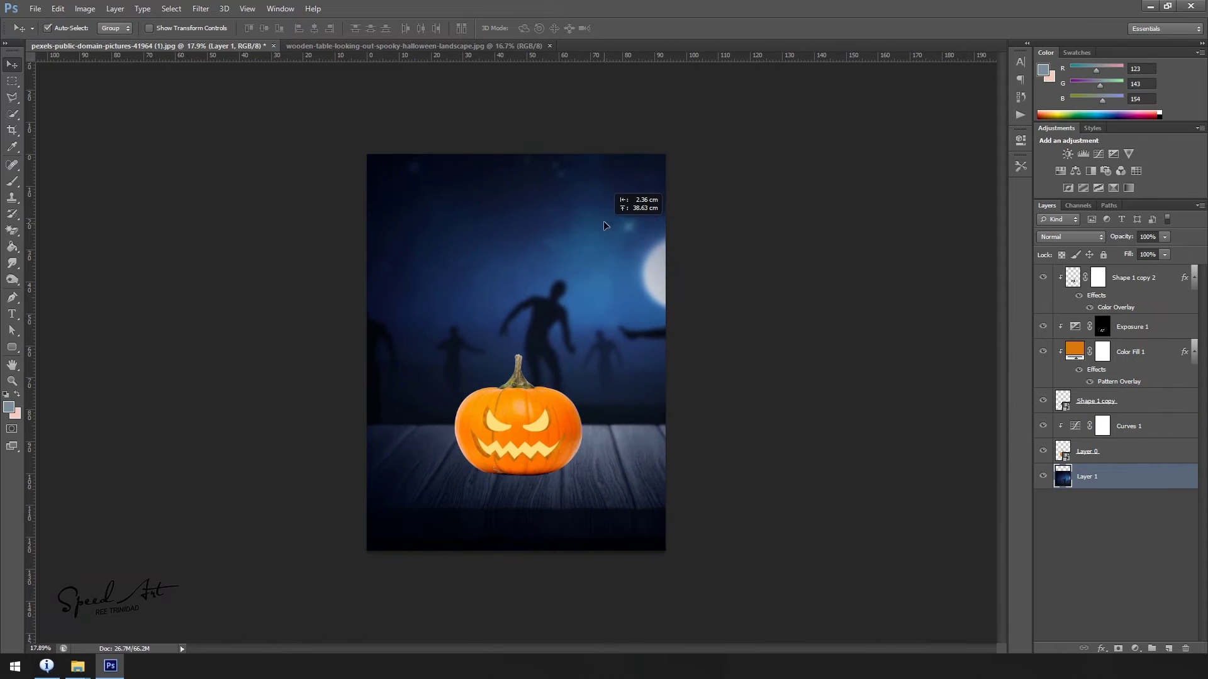
{"action": "scroll", "coordinate": [588, 318], "scroll_direction": "up", "scroll_amount": 1}
{"action": "scroll", "coordinate": [572, 293], "scroll_direction": "up", "scroll_amount": 1}
{"action": "scroll", "coordinate": [573, 292], "scroll_direction": "down", "scroll_amount": 1}
{"action": "left_click_drag", "start_coordinate": [572, 292], "coordinate": [588, 305]}
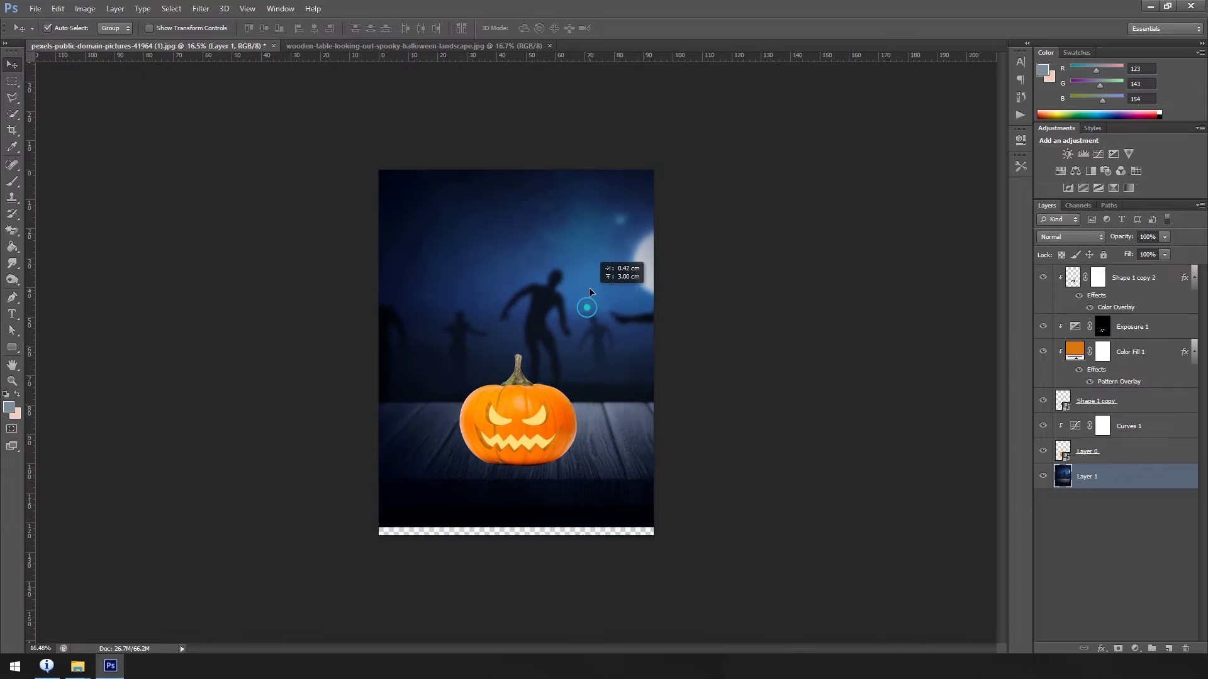
{"action": "key", "text": "ctrl+t"}
{"action": "mouse_move", "coordinate": [696, 221]}
{"action": "left_mouse_down"}
{"action": "mouse_move", "coordinate": [689, 239]}
{"action": "mouse_move", "coordinate": [712, 246]}
{"action": "left_mouse_up"}
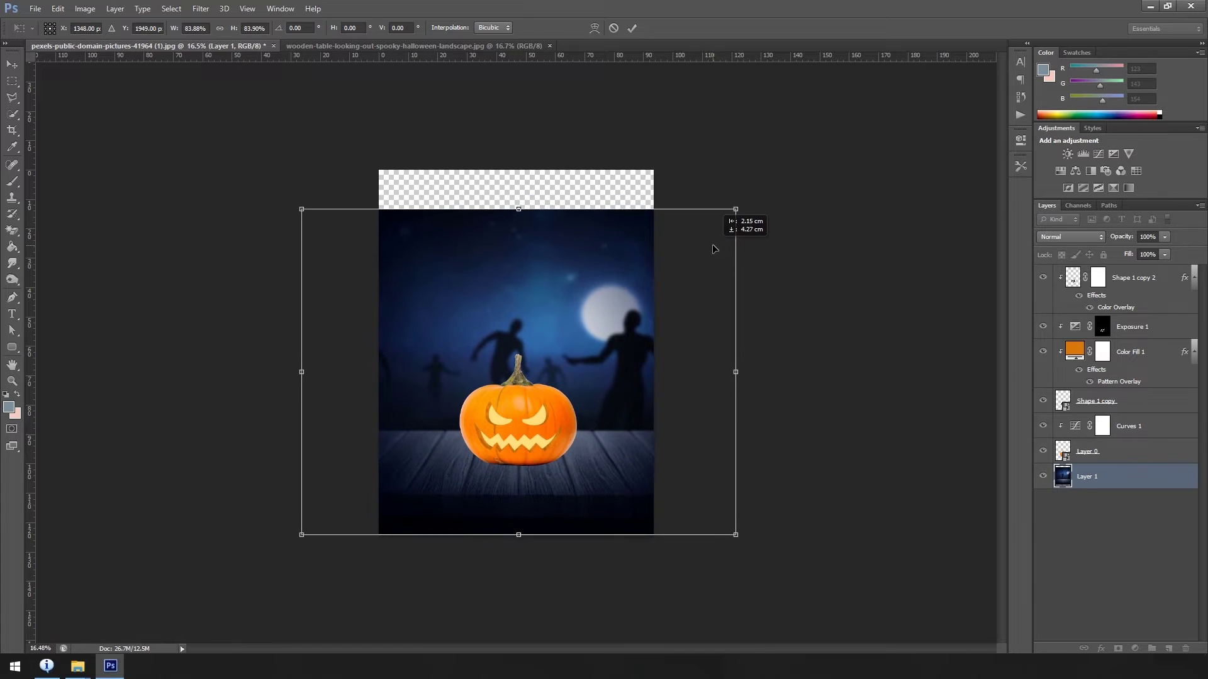
{"action": "key", "text": "Return"}
Marquee-select below the empty top strip and crop it off with Image > Crop.
{"action": "scroll", "coordinate": [539, 480], "scroll_direction": "up", "scroll_amount": 1}
{"action": "key", "text": "m"}
{"action": "mouse_move", "coordinate": [351, 175]}
{"action": "left_mouse_down"}
{"action": "mouse_move", "coordinate": [580, 413]}
{"action": "mouse_move", "coordinate": [683, 573]}
{"action": "left_mouse_up"}
{"action": "left_click", "coordinate": [85, 8]}
{"action": "left_click", "coordinate": [94, 136]}
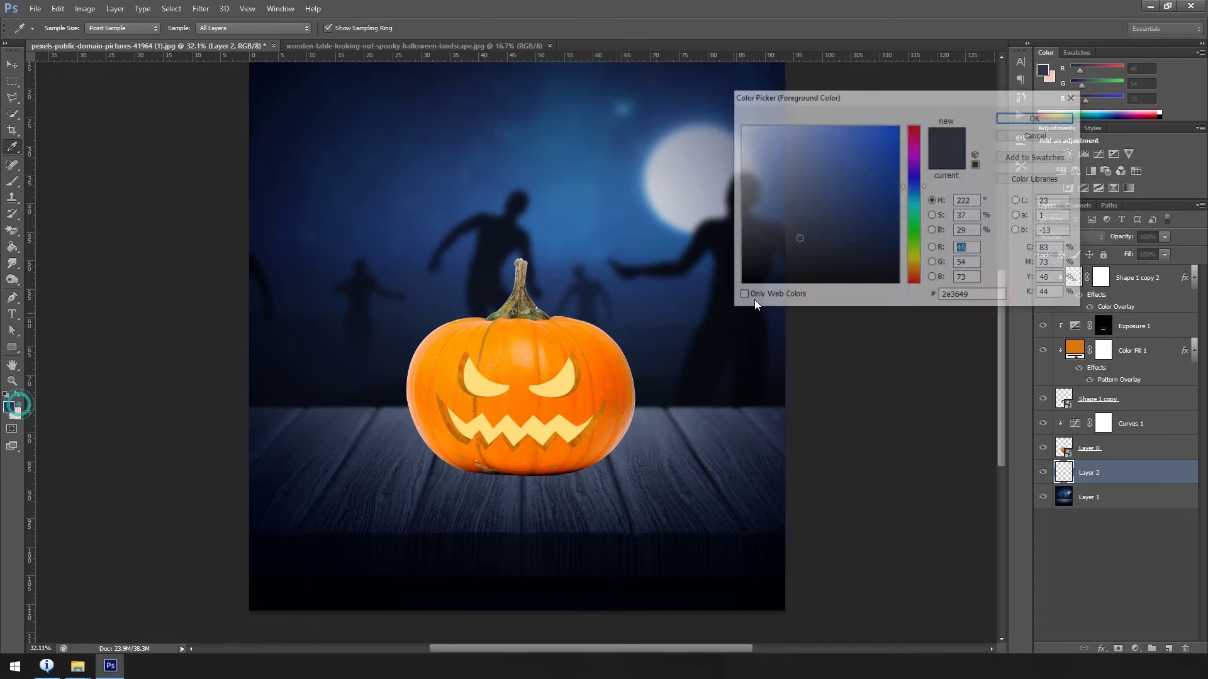
Paint a near-black shadow under the pumpkin on a new Layer 2.
{"action": "left_click", "coordinate": [754, 300]}
{"action": "left_click", "coordinate": [1027, 114]}
{"action": "left_click_drag", "start_coordinate": [505, 466], "coordinate": [594, 480]}
{"action": "left_click", "coordinate": [1090, 448]}
{"action": "left_click", "coordinate": [1134, 649]}
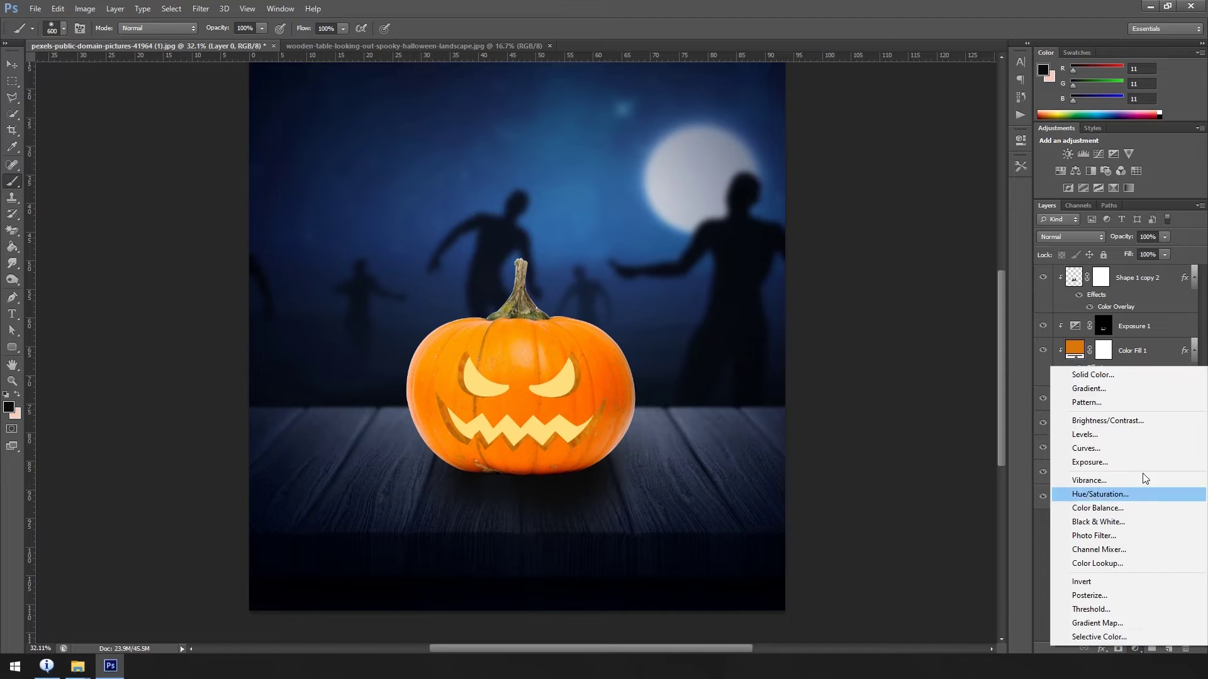
Add a black Solid Color fill with an inverted mask, revealing it in the pumpkin's shadow.
{"action": "left_click", "coordinate": [1093, 374]}
{"action": "left_click", "coordinate": [1037, 118]}
{"action": "key", "text": "ctrl+i"}
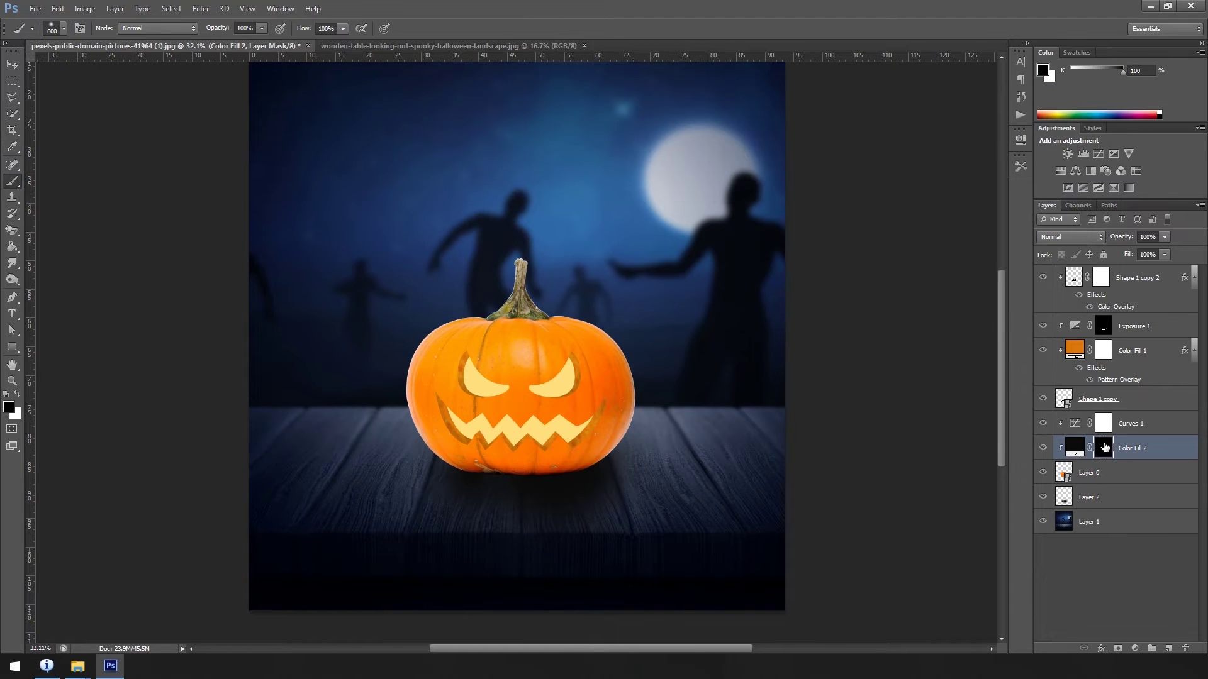
{"action": "key", "text": "x"}
{"action": "scroll", "coordinate": [500, 534], "scroll_direction": "up", "scroll_amount": 2}
{"action": "mouse_move", "coordinate": [459, 478]}
{"action": "left_mouse_down"}
{"action": "mouse_move", "coordinate": [718, 395]}
{"action": "mouse_move", "coordinate": [461, 528]}
{"action": "left_mouse_up"}
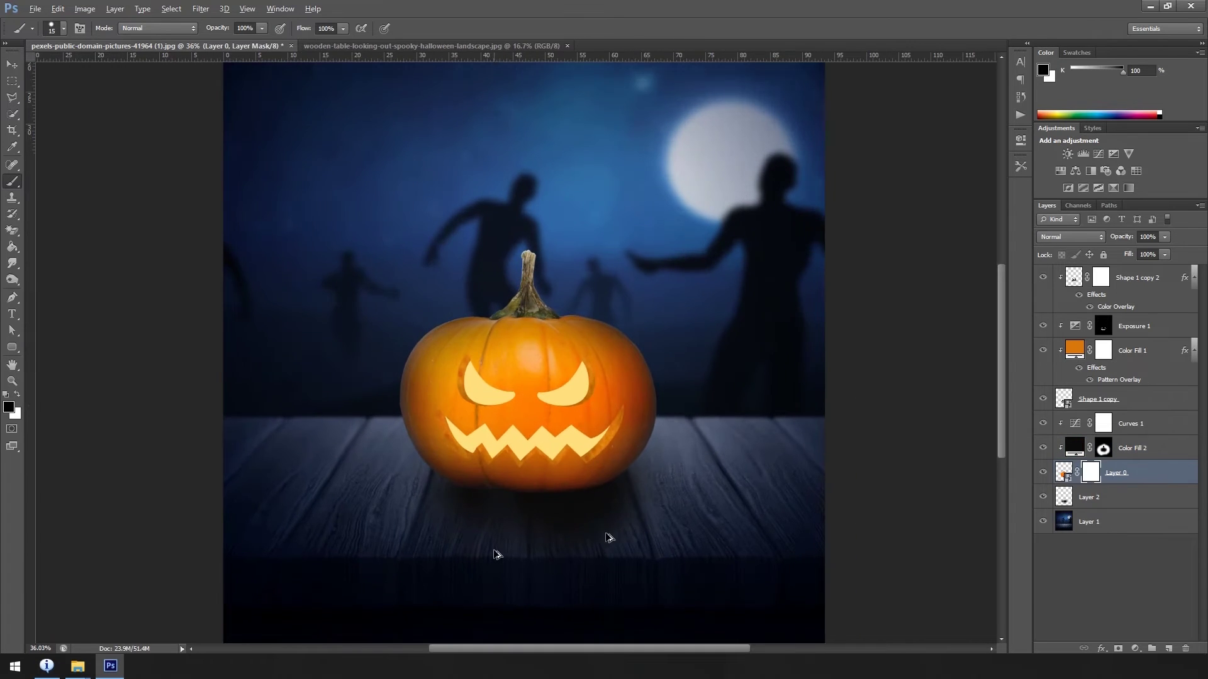
Reveal the black shading around the stem, top and right edge of the pumpkin.
{"action": "key", "text": "x"}
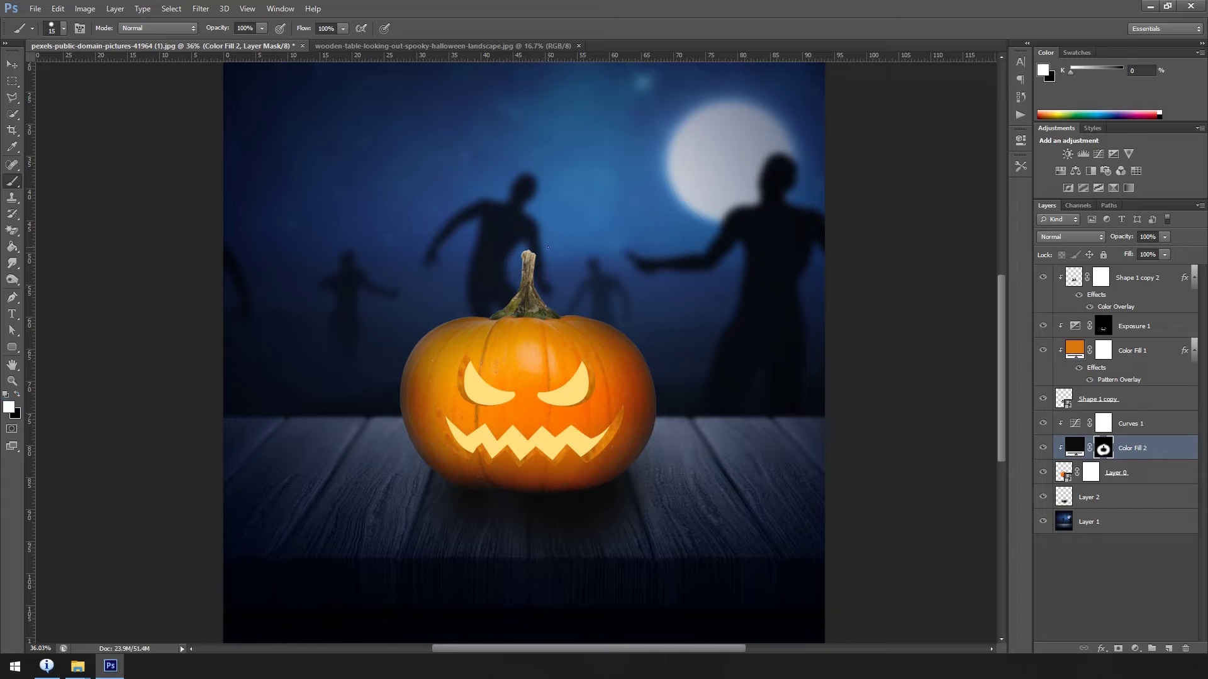
{"action": "left_click_drag", "start_coordinate": [519, 290], "coordinate": [403, 440]}
{"action": "left_click_drag", "start_coordinate": [585, 305], "coordinate": [661, 432]}
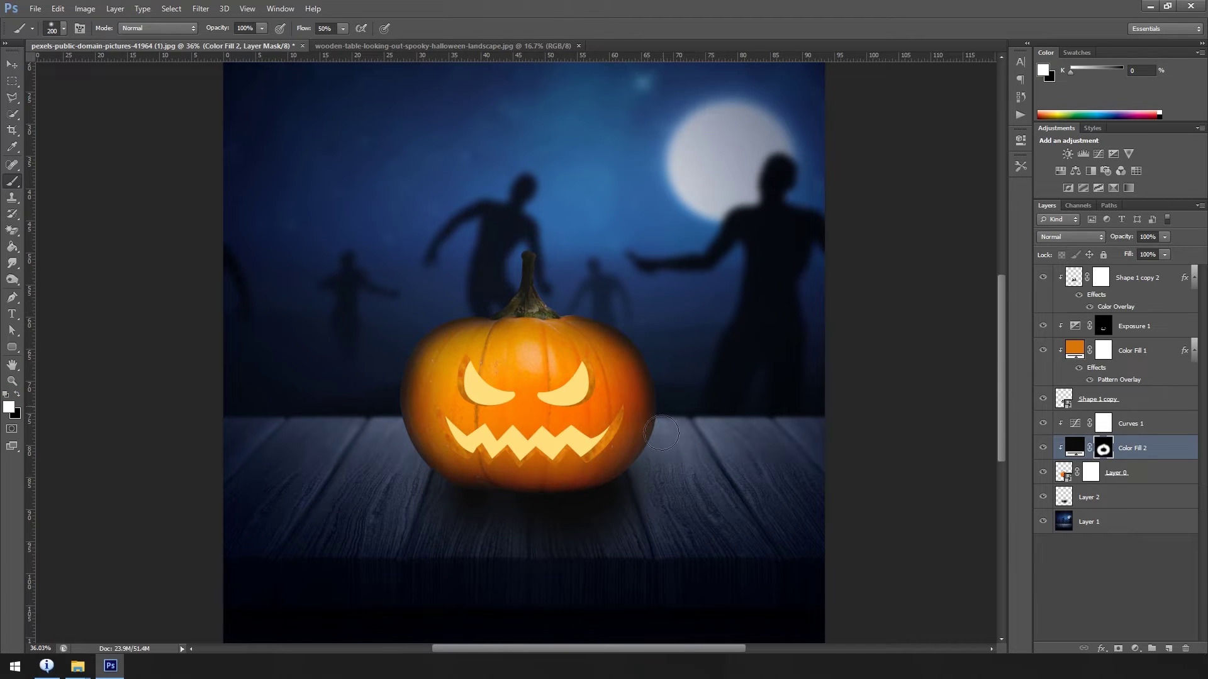
{"action": "scroll", "coordinate": [690, 385], "scroll_direction": "down", "scroll_amount": 3}
{"action": "scroll", "coordinate": [477, 512], "scroll_direction": "up", "scroll_amount": 4}
Softly shade the pumpkin's cheek and edges with a very low-flow brush.
{"action": "right_click", "coordinate": [641, 453]}
{"action": "key", "text": "Return"}
{"action": "key", "text": "x"}
{"action": "left_click_drag", "start_coordinate": [454, 374], "coordinate": [607, 313]}
{"action": "left_click_drag", "start_coordinate": [672, 398], "coordinate": [593, 476]}
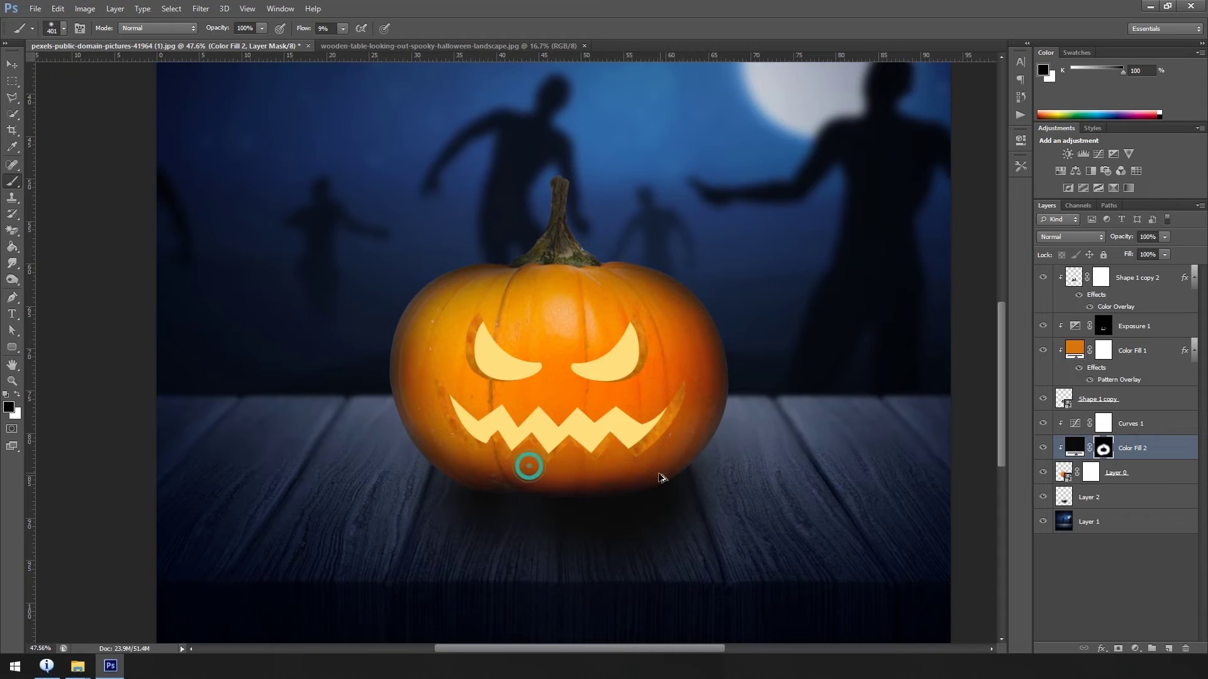
{"action": "scroll", "coordinate": [526, 464], "scroll_direction": "down", "scroll_amount": 2}
{"action": "left_click", "coordinate": [1088, 522]}
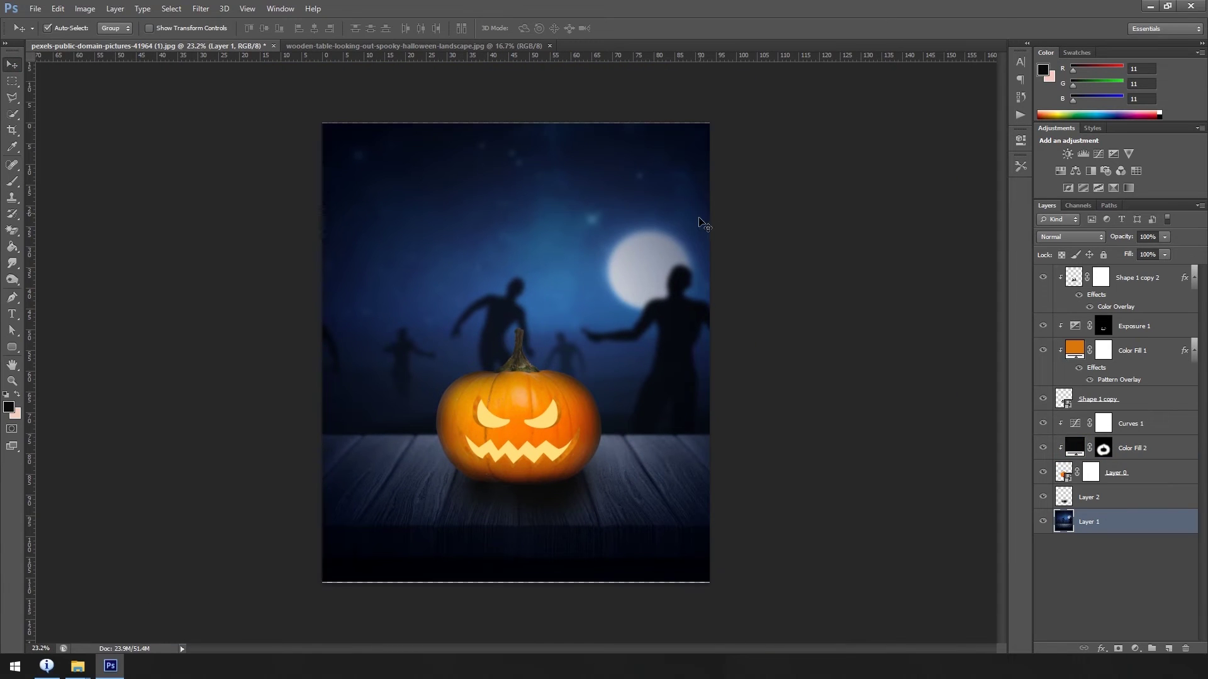
Paint a darker table shadow on Layer 2 with a 700 px brush at 77% flow.
{"action": "left_click", "coordinate": [1089, 497]}
{"action": "key", "text": "bracketright"}
{"action": "key", "text": "bracketright"}
{"action": "key", "text": "bracketright"}
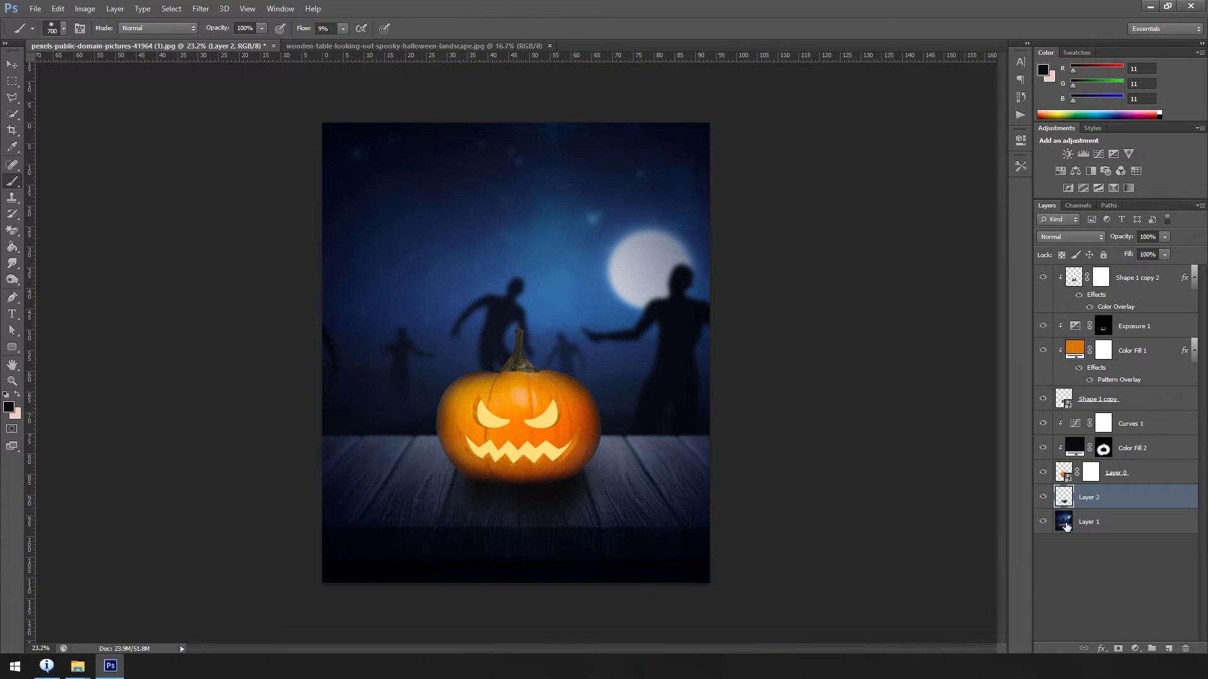
{"action": "left_click", "coordinate": [341, 28]}
{"action": "left_click_drag", "start_coordinate": [341, 45], "coordinate": [386, 42]}
{"action": "mouse_move", "coordinate": [419, 499]}
{"action": "left_mouse_down"}
{"action": "mouse_move", "coordinate": [472, 499]}
{"action": "mouse_move", "coordinate": [410, 507]}
{"action": "left_mouse_up"}
Set Layer 2 to Overlay blend mode and give it a layer mask.
{"action": "left_click", "coordinate": [1069, 236]}
{"action": "left_click", "coordinate": [1069, 381]}
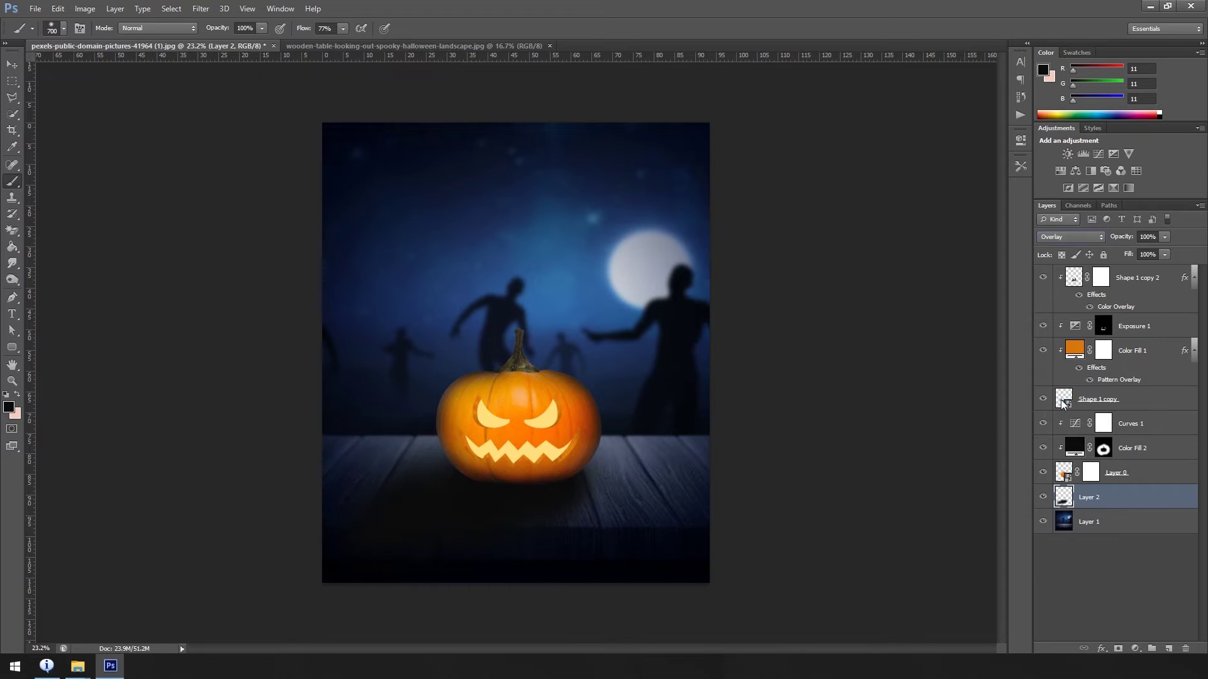
{"action": "left_click", "coordinate": [1117, 648]}
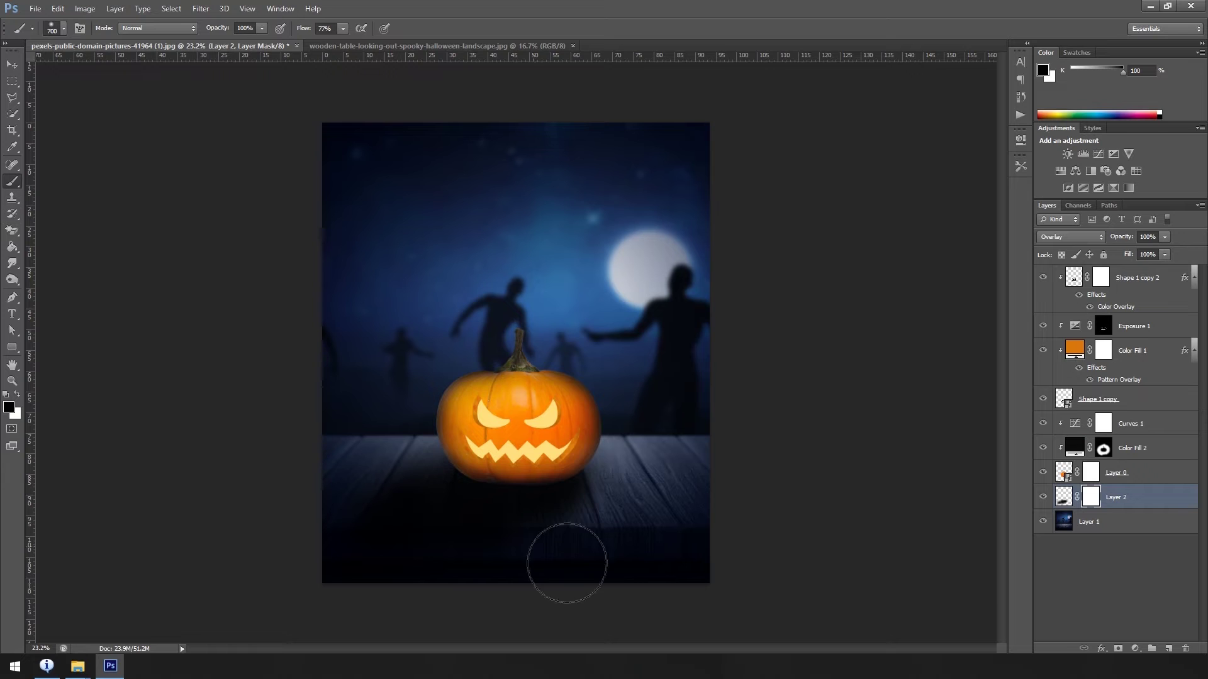
Add an Exposure adjustment darkened to -0.50.
{"action": "scroll", "coordinate": [585, 598], "scroll_direction": "up", "scroll_amount": 3}
{"action": "left_click", "coordinate": [1113, 154]}
{"action": "left_click_drag", "start_coordinate": [912, 202], "coordinate": [902, 206]}
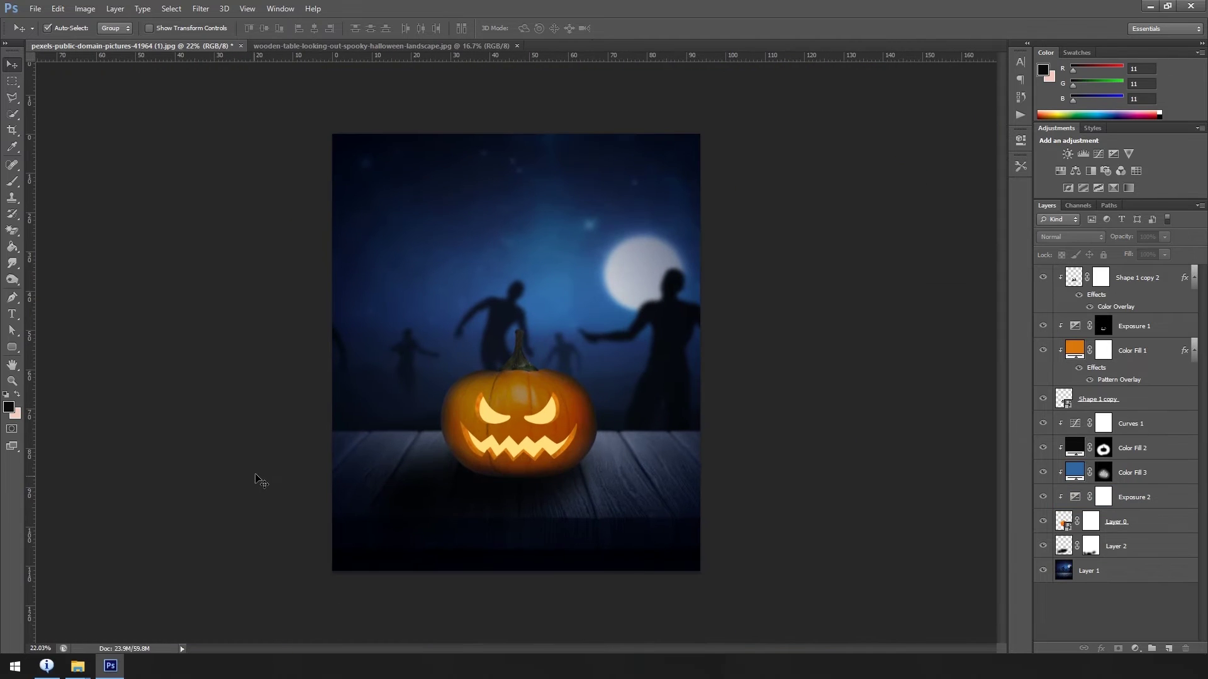
Add a Solid Color fill layer using a blue sampled from the moonlit sky.
{"action": "scroll", "coordinate": [418, 384], "scroll_direction": "up", "scroll_amount": 2}
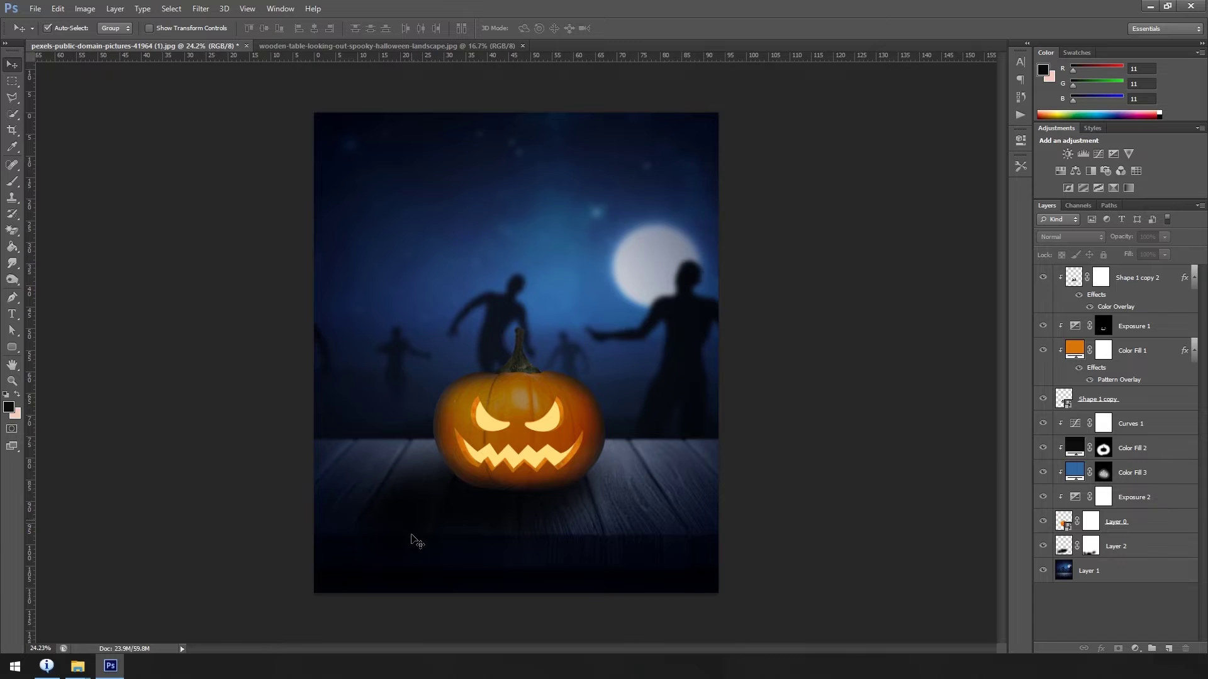
{"action": "scroll", "coordinate": [403, 492], "scroll_direction": "up", "scroll_amount": 5}
{"action": "left_click", "coordinate": [1102, 475]}
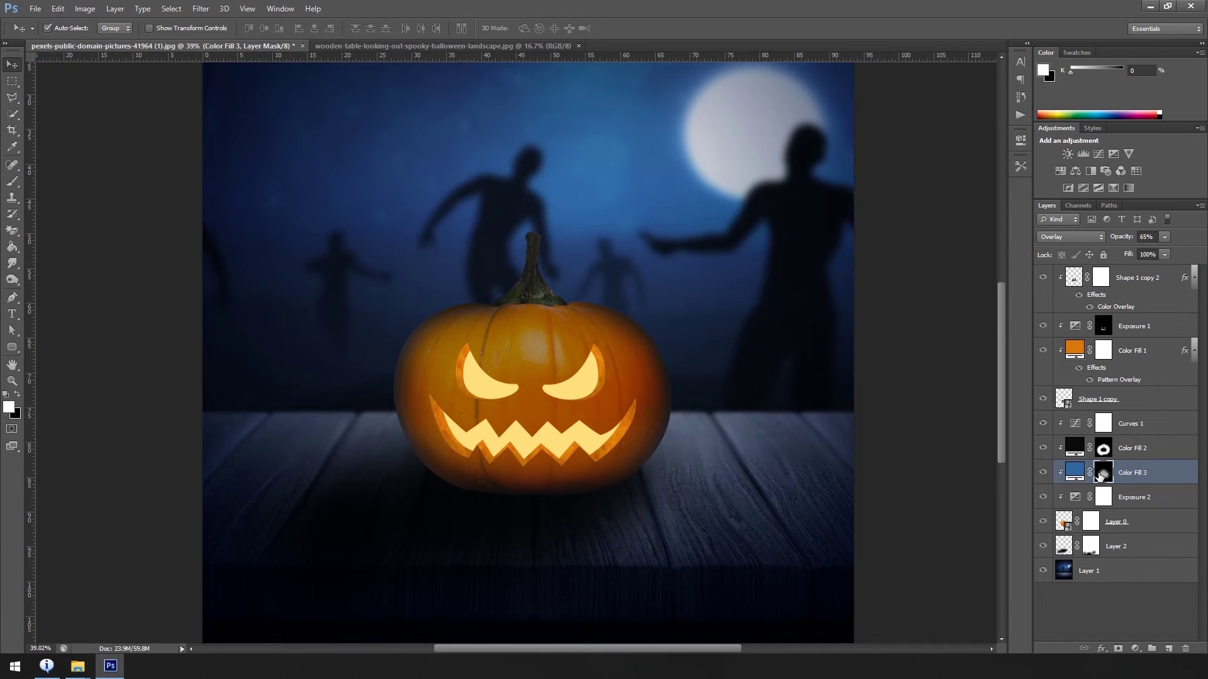
{"action": "left_click", "coordinate": [1135, 648]}
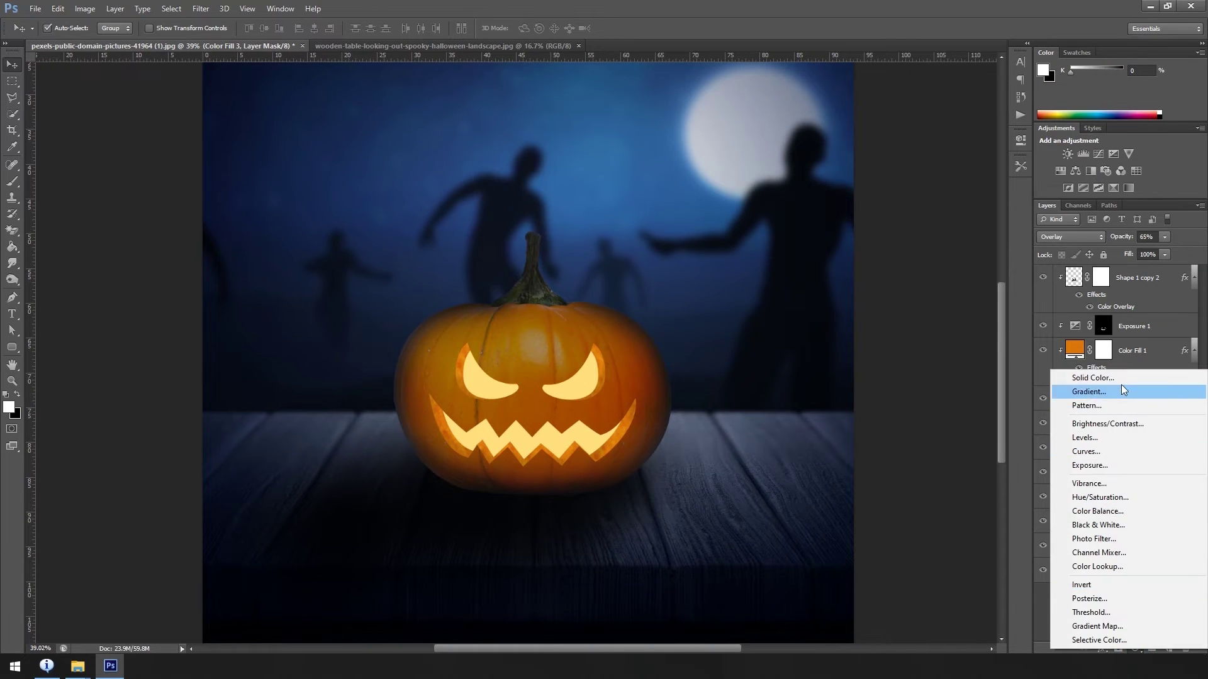
{"action": "left_click", "coordinate": [1122, 376]}
{"action": "left_click", "coordinate": [704, 143]}
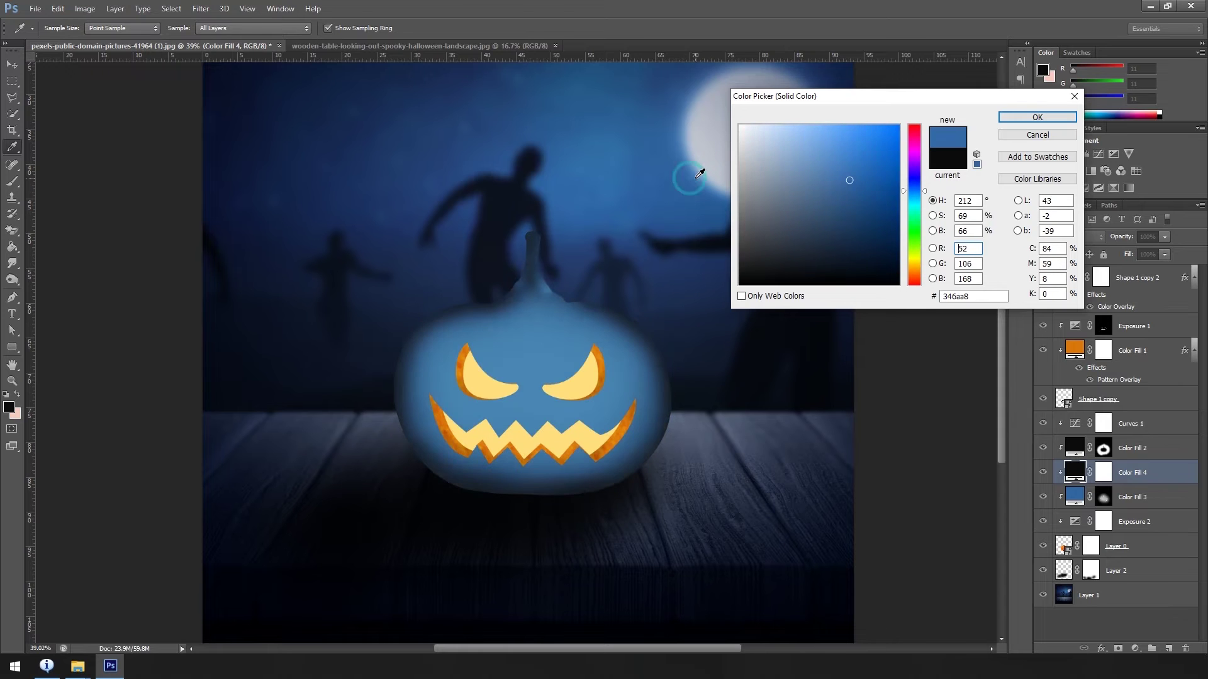
{"action": "left_click", "coordinate": [1011, 115]}
Hide the new fill behind an inverted mask, with default colours and the Brush ready.
{"action": "key", "text": "d"}
{"action": "key", "text": "ctrl+i"}
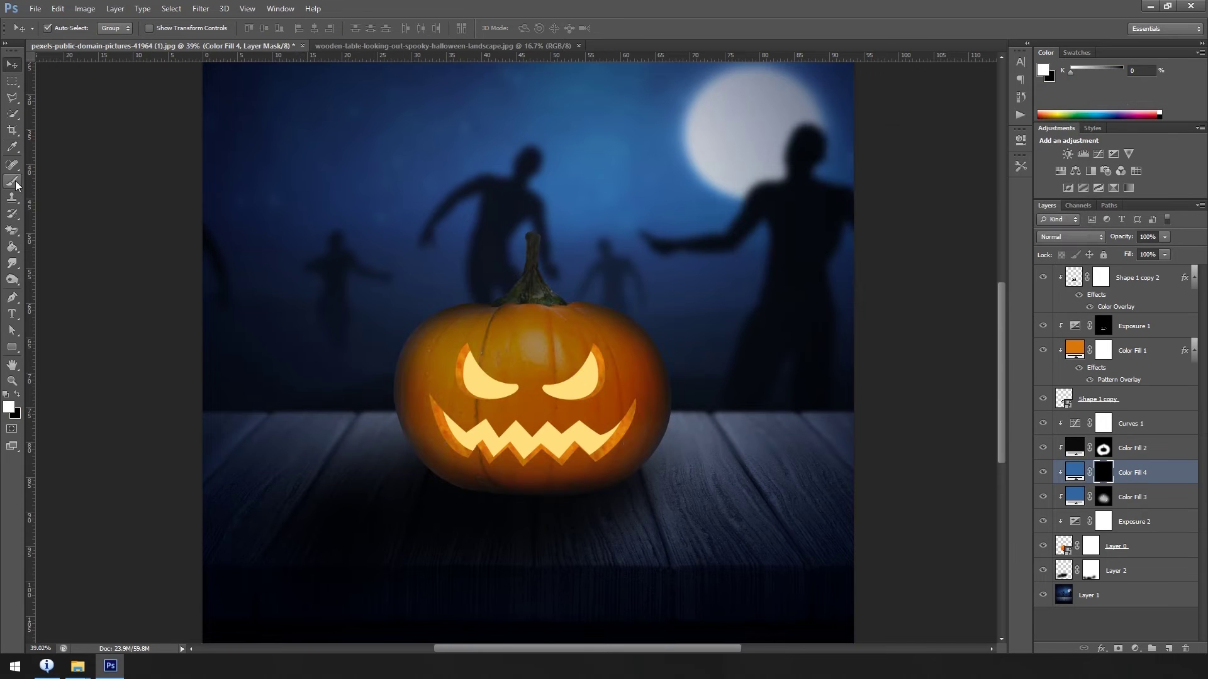
{"action": "left_click", "coordinate": [13, 182]}
{"action": "scroll", "coordinate": [648, 349], "scroll_direction": "up", "scroll_amount": 3}
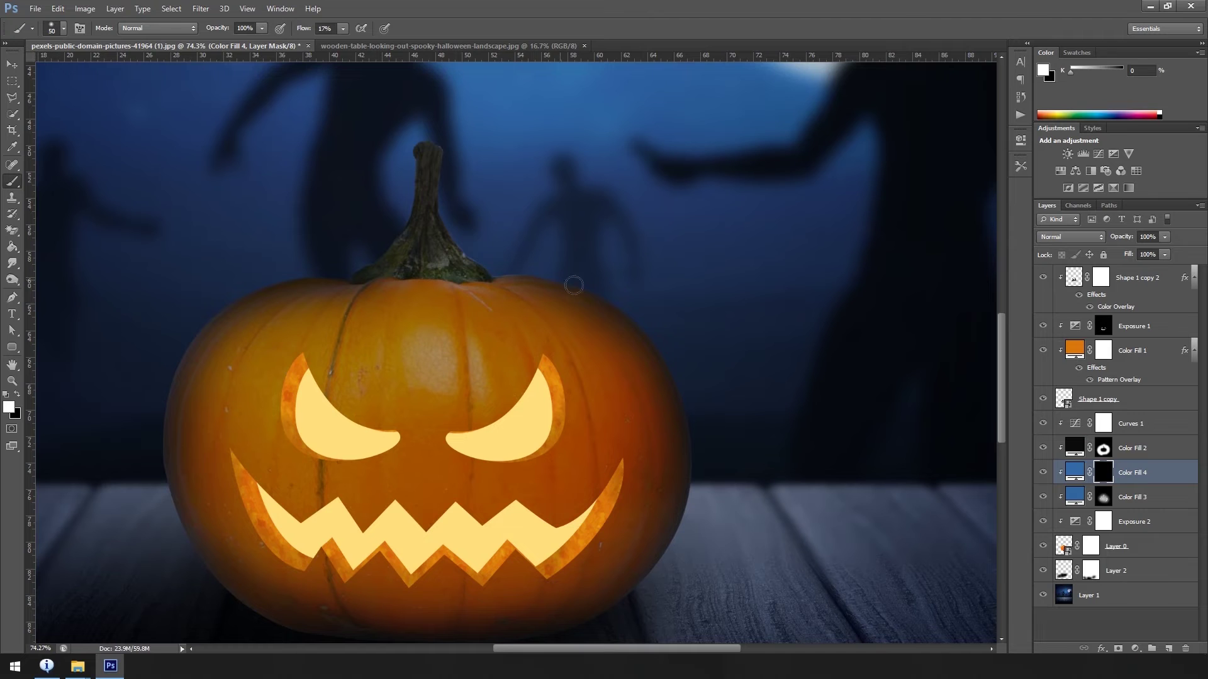
Change Color Fill 4 to a brighter blue and view the whole scene.
{"action": "double_click", "coordinate": [1074, 472]}
{"action": "left_click", "coordinate": [828, 158]}
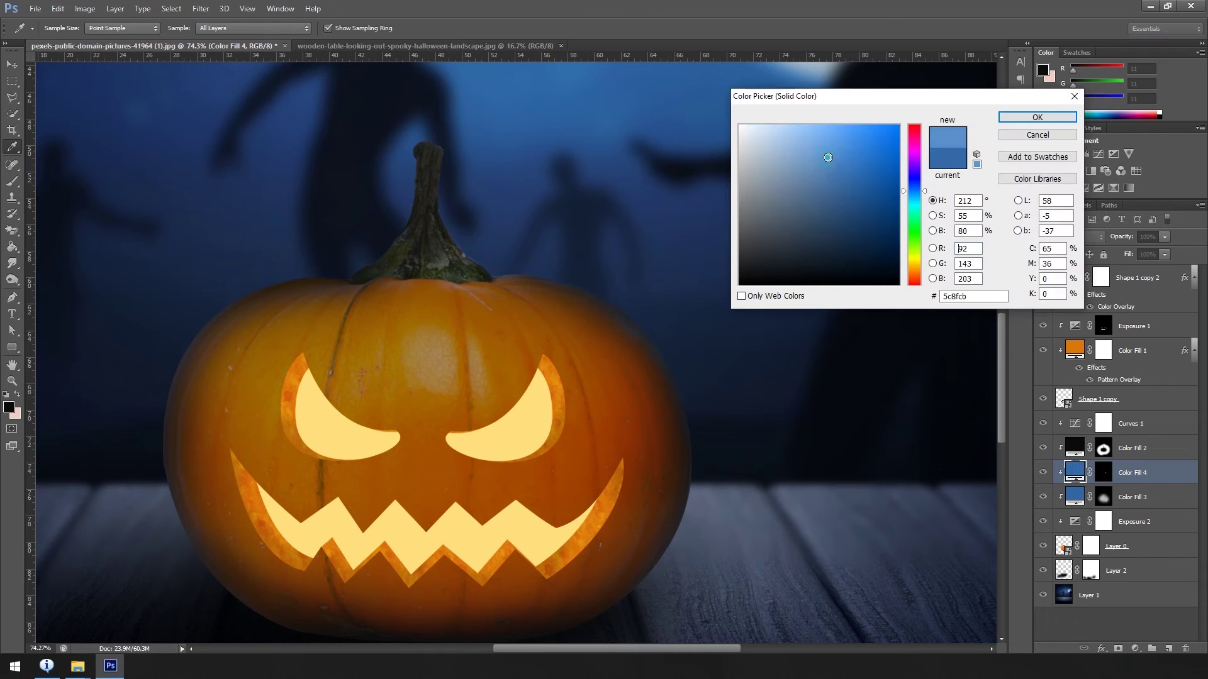
{"action": "left_click", "coordinate": [1037, 117]}
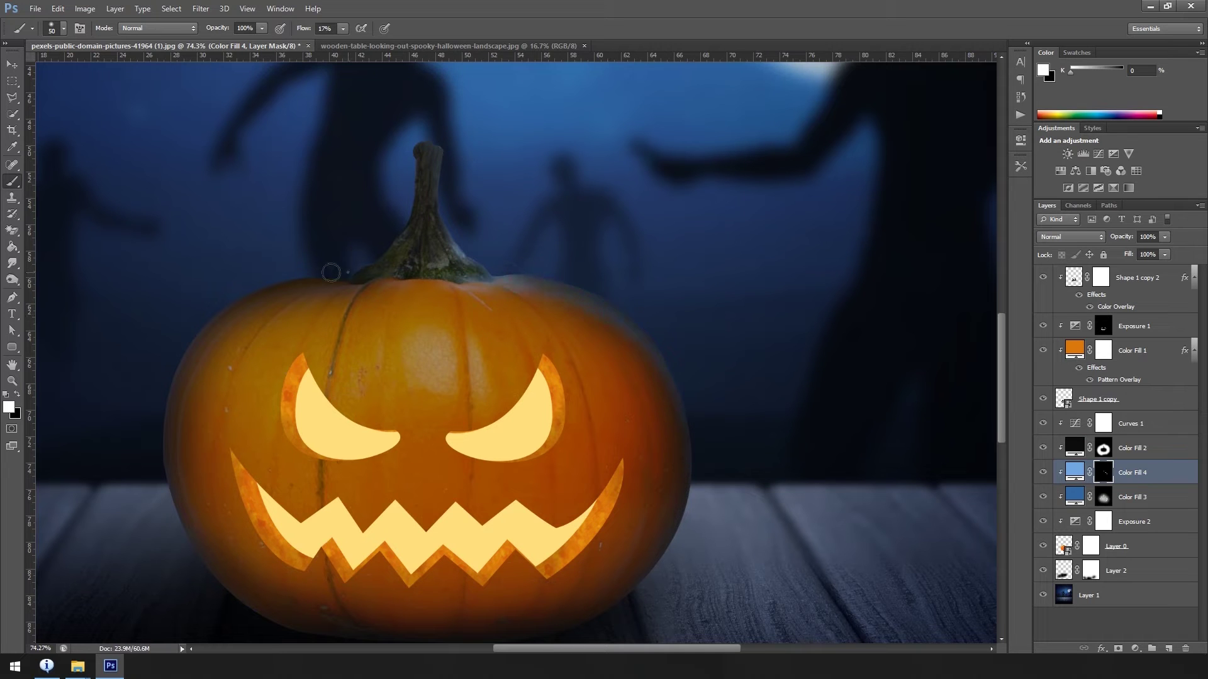
{"action": "key", "text": "ctrl+0"}
{"action": "scroll", "coordinate": [478, 315], "scroll_direction": "up", "scroll_amount": 2}
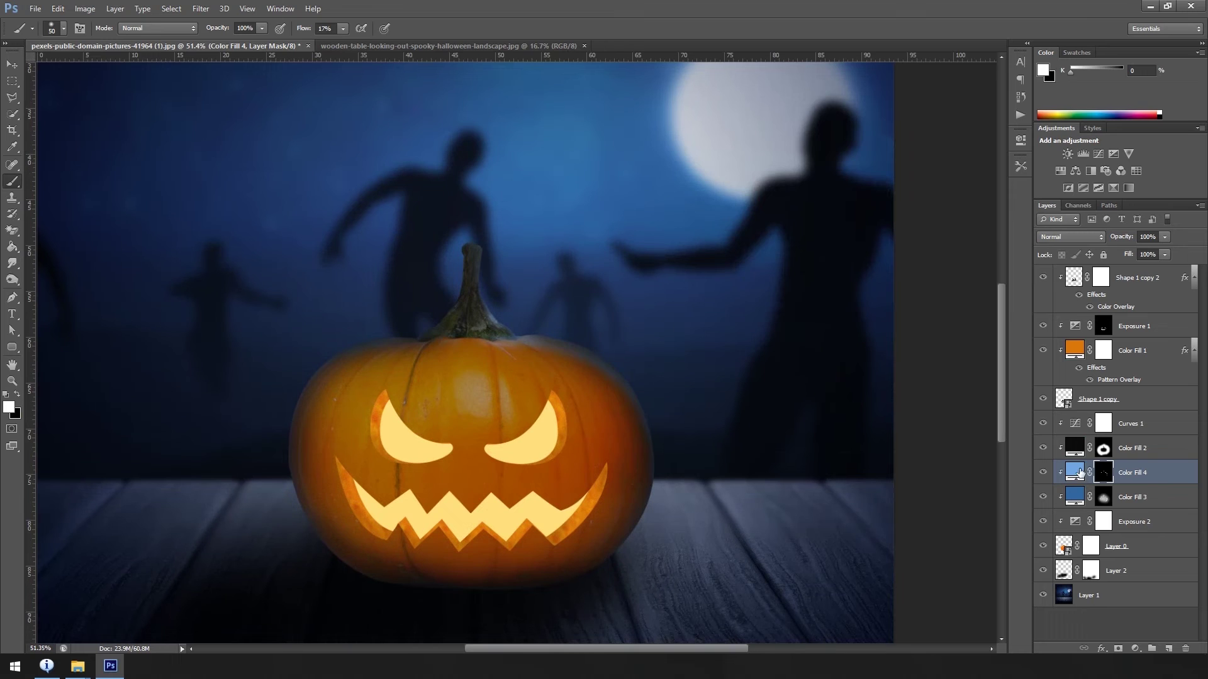
Lighten Color Fill 4 to pale blue dbecff and paint its mask white at the pumpkin top.
{"action": "double_click", "coordinate": [1074, 472]}
{"action": "left_click", "coordinate": [777, 140]}
{"action": "left_click_drag", "start_coordinate": [777, 141], "coordinate": [761, 124]}
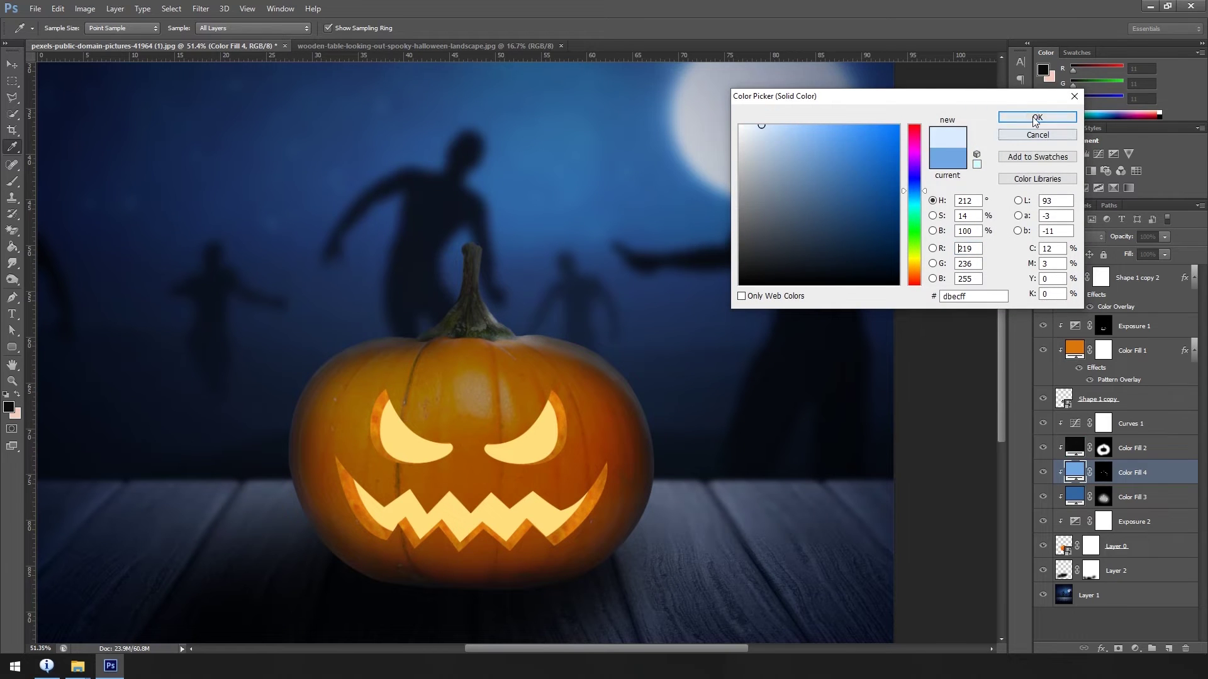
{"action": "left_click", "coordinate": [1035, 118]}
{"action": "key", "text": "b"}
{"action": "key", "text": "d"}
{"action": "key", "text": "x"}
{"action": "scroll", "coordinate": [489, 334], "scroll_direction": "up", "scroll_amount": 1}
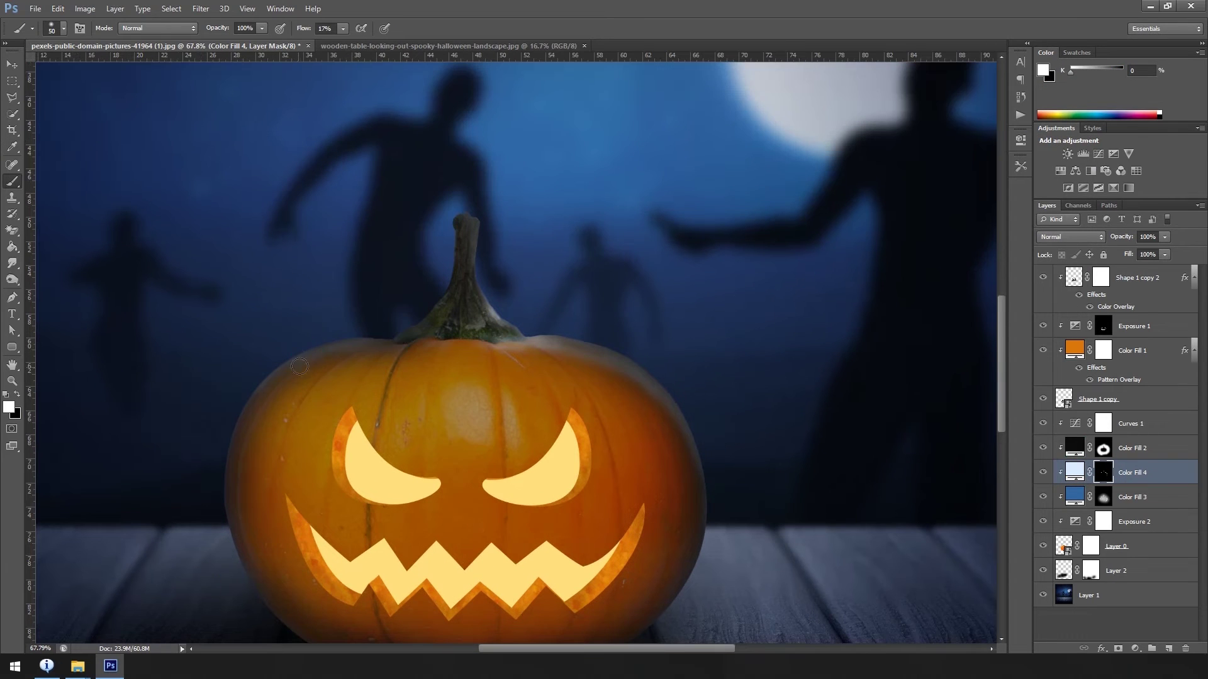
{"action": "left_click_drag", "start_coordinate": [416, 328], "coordinate": [454, 253]}
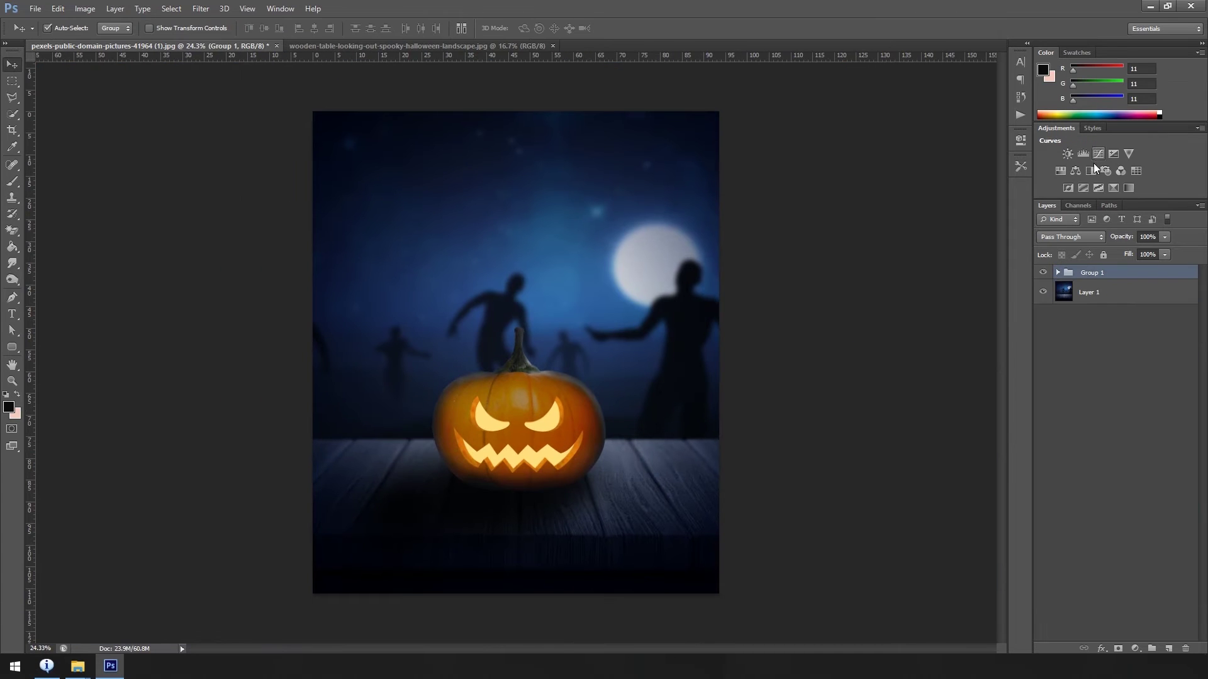
Add a Hue/Saturation layer colorized to blue and invert its mask to hide the tint.
{"action": "left_click", "coordinate": [1062, 170]}
{"action": "left_click", "coordinate": [894, 285]}
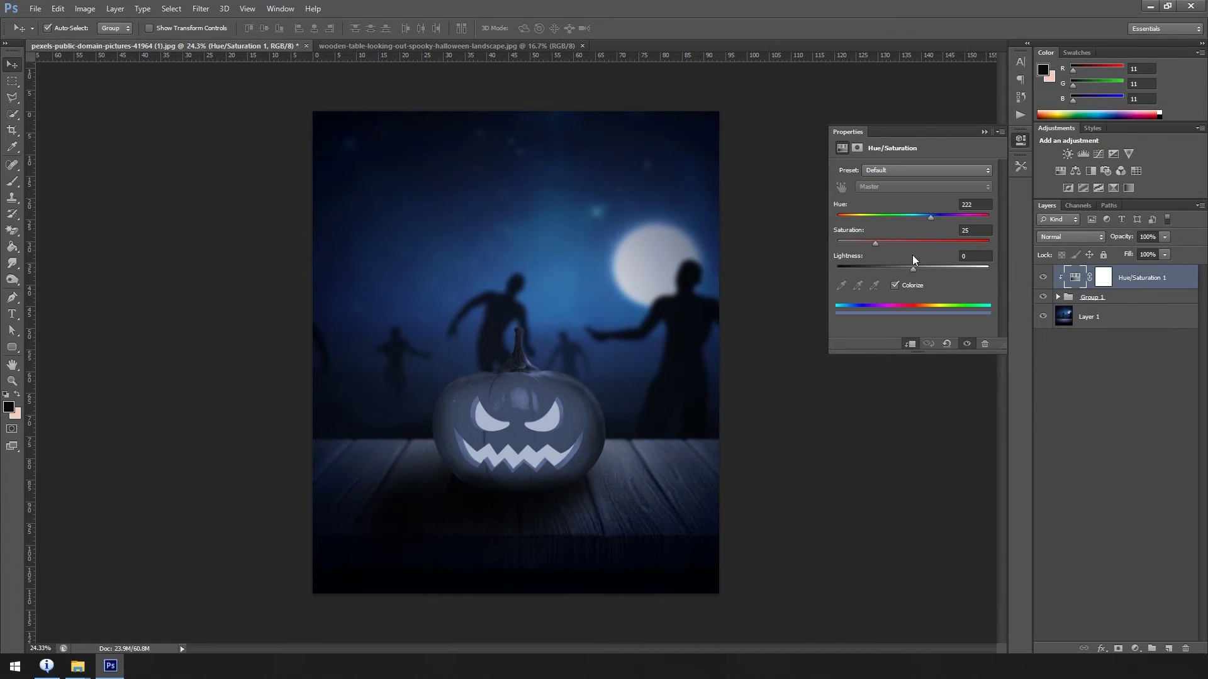
{"action": "left_click_drag", "start_coordinate": [913, 268], "coordinate": [907, 269]}
{"action": "mouse_move", "coordinate": [930, 215]}
{"action": "left_mouse_down"}
{"action": "mouse_move", "coordinate": [947, 216]}
{"action": "mouse_move", "coordinate": [933, 217]}
{"action": "left_mouse_up"}
{"action": "left_click", "coordinate": [984, 132]}
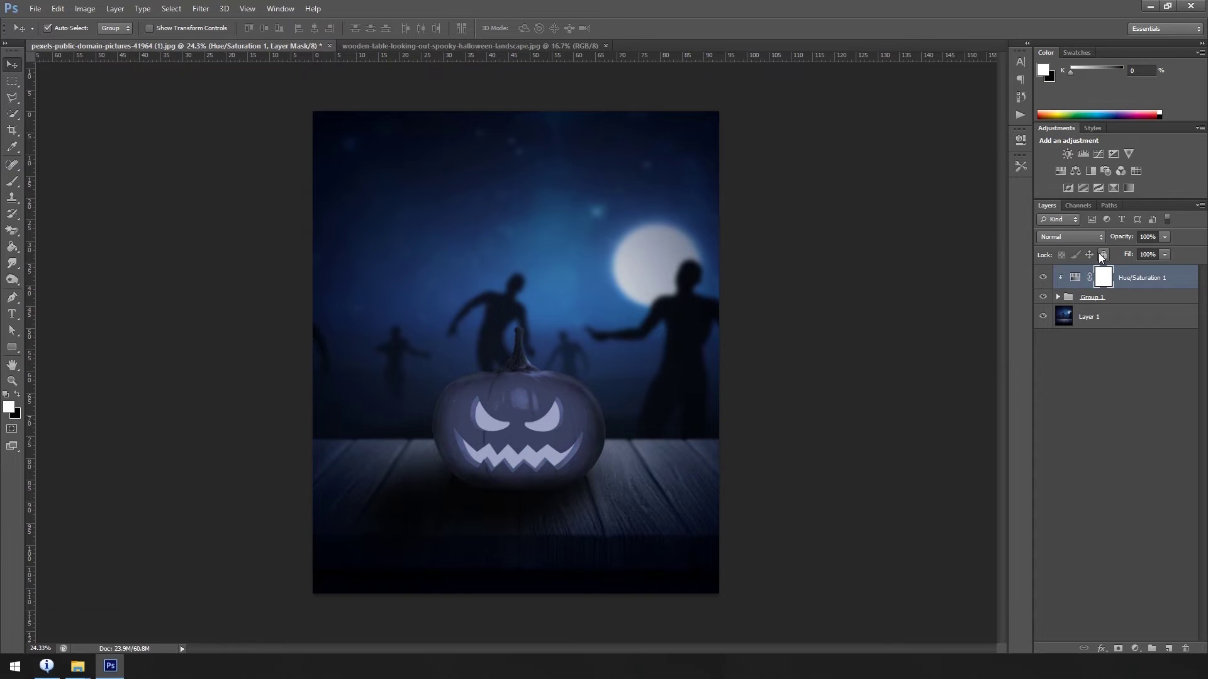
{"action": "key", "text": "ctrl+i"}
Switch to the Brush tool and adjust its size while zooming around the pumpkin.
{"action": "scroll", "coordinate": [569, 390], "scroll_direction": "up", "scroll_amount": 2}
{"action": "scroll", "coordinate": [569, 390], "scroll_direction": "up", "scroll_amount": 2}
{"action": "key", "text": "b"}
{"action": "scroll", "coordinate": [521, 323], "scroll_direction": "up", "scroll_amount": 2}
{"action": "scroll", "coordinate": [521, 322], "scroll_direction": "up", "scroll_amount": 2}
{"action": "key", "text": "bracketleft"}
{"action": "key", "text": "bracketleft"}
{"action": "key", "text": "bracketleft"}
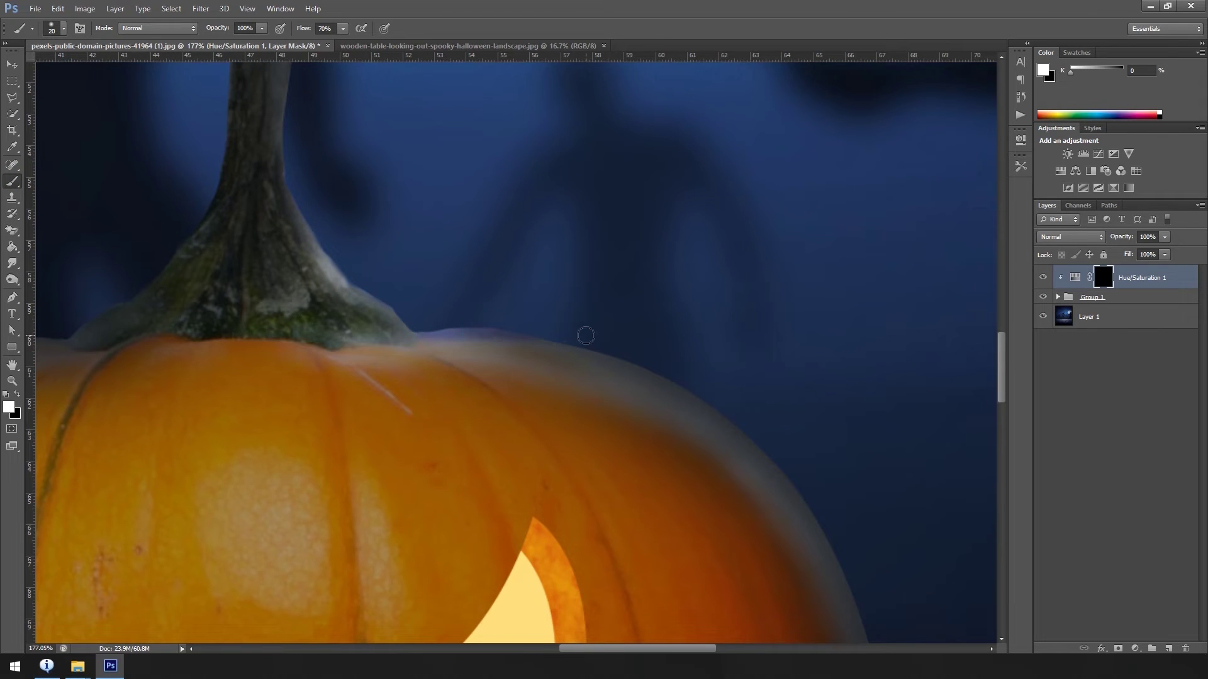
{"action": "scroll", "coordinate": [700, 395], "scroll_direction": "down", "scroll_amount": 5}
{"action": "scroll", "coordinate": [640, 281], "scroll_direction": "up", "scroll_amount": 5}
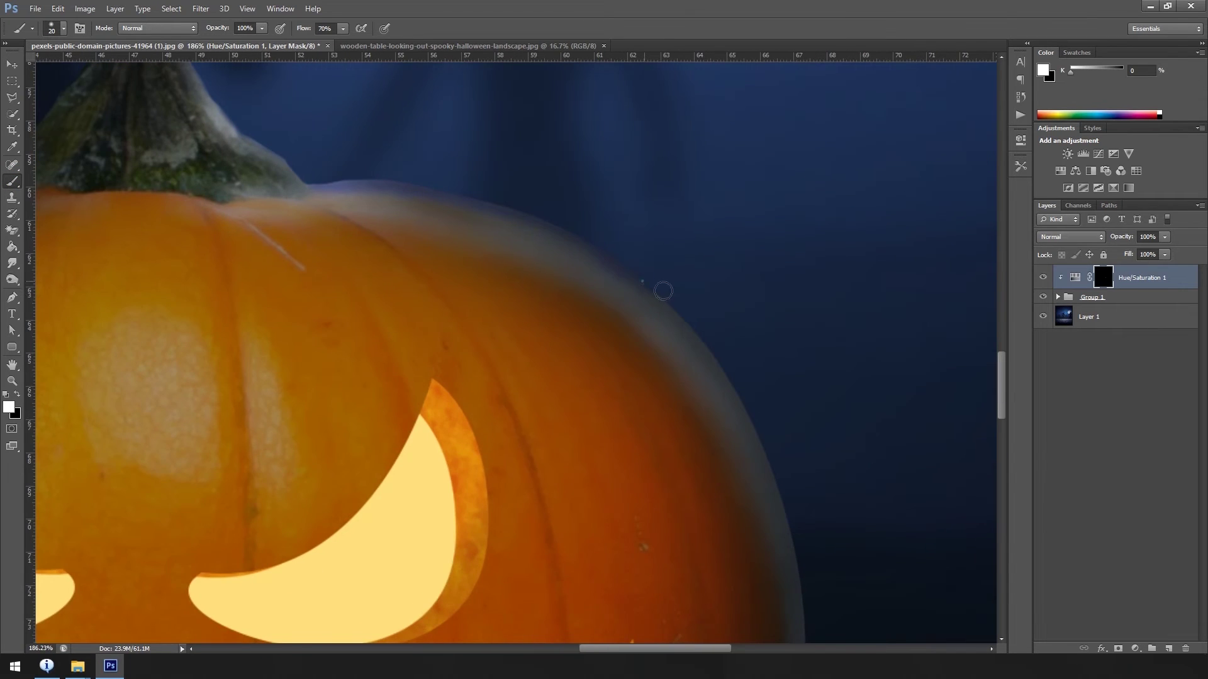
{"action": "scroll", "coordinate": [724, 390], "scroll_direction": "down", "scroll_amount": 2}
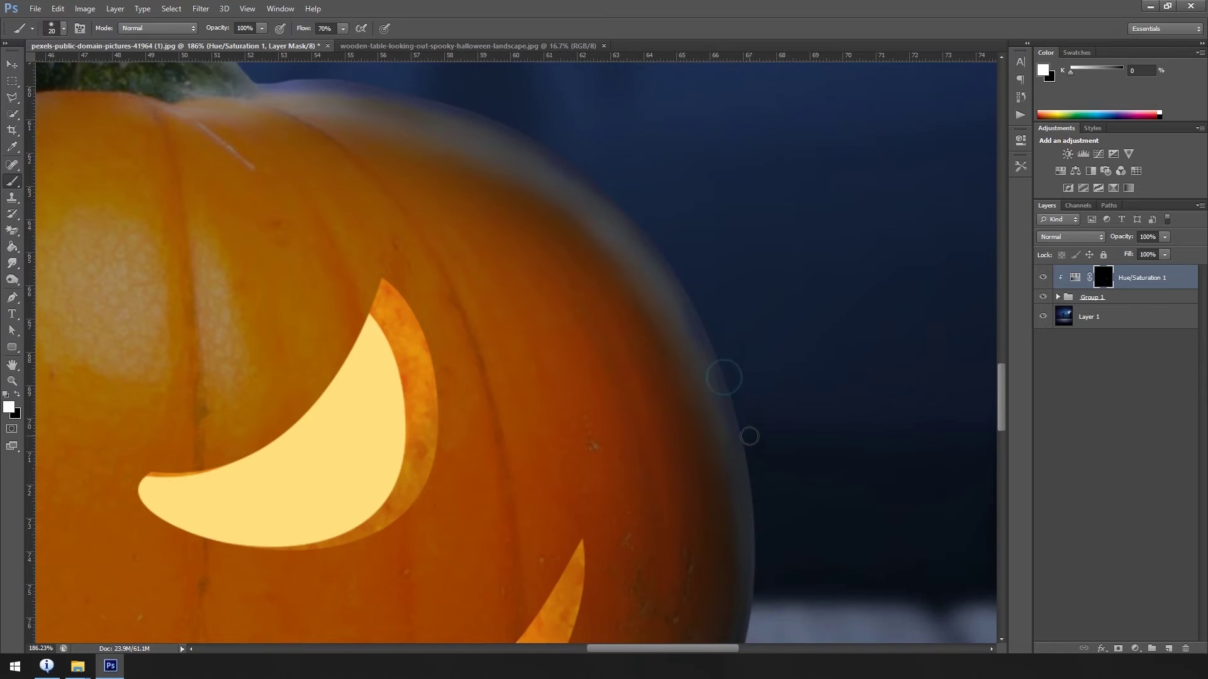
{"action": "scroll", "coordinate": [722, 375], "scroll_direction": "down", "scroll_amount": 2}
{"action": "scroll", "coordinate": [742, 310], "scroll_direction": "down", "scroll_amount": 1}
{"action": "scroll", "coordinate": [741, 435], "scroll_direction": "down", "scroll_amount": 2}
{"action": "scroll", "coordinate": [674, 424], "scroll_direction": "down", "scroll_amount": 2}
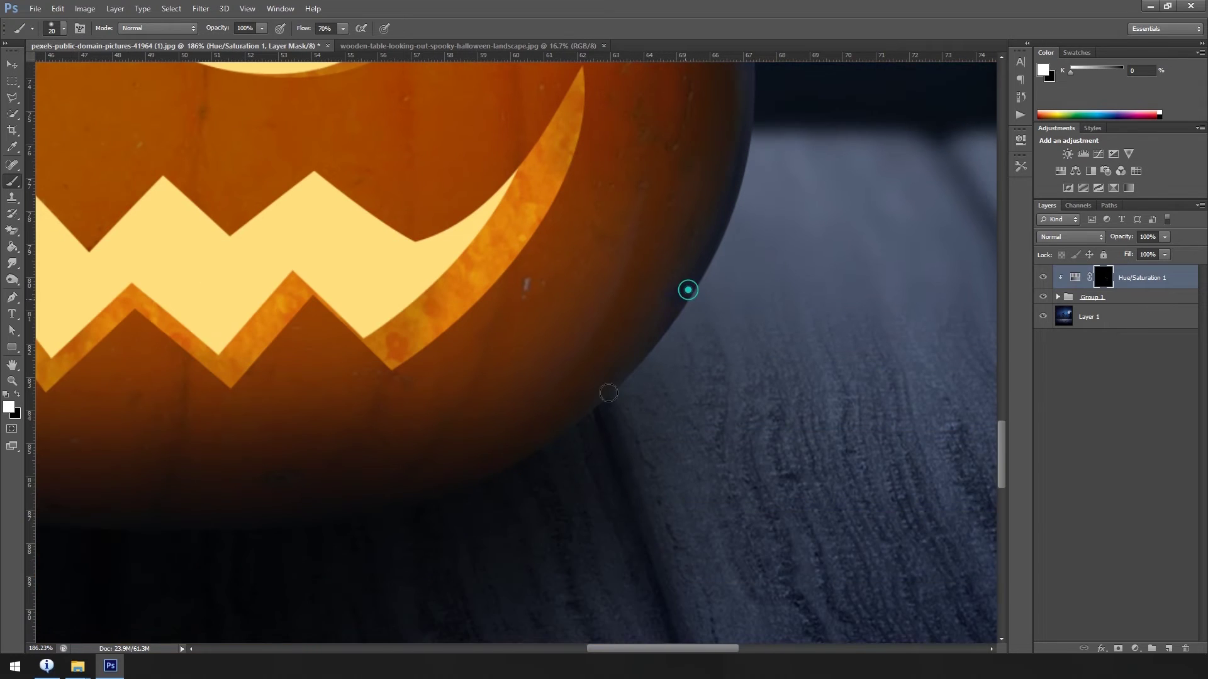
{"action": "scroll", "coordinate": [648, 415], "scroll_direction": "down", "scroll_amount": 1}
{"action": "scroll", "coordinate": [566, 385], "scroll_direction": "down", "scroll_amount": 1}
{"action": "key", "text": "bracketright"}
{"action": "scroll", "coordinate": [755, 305], "scroll_direction": "down", "scroll_amount": 2}
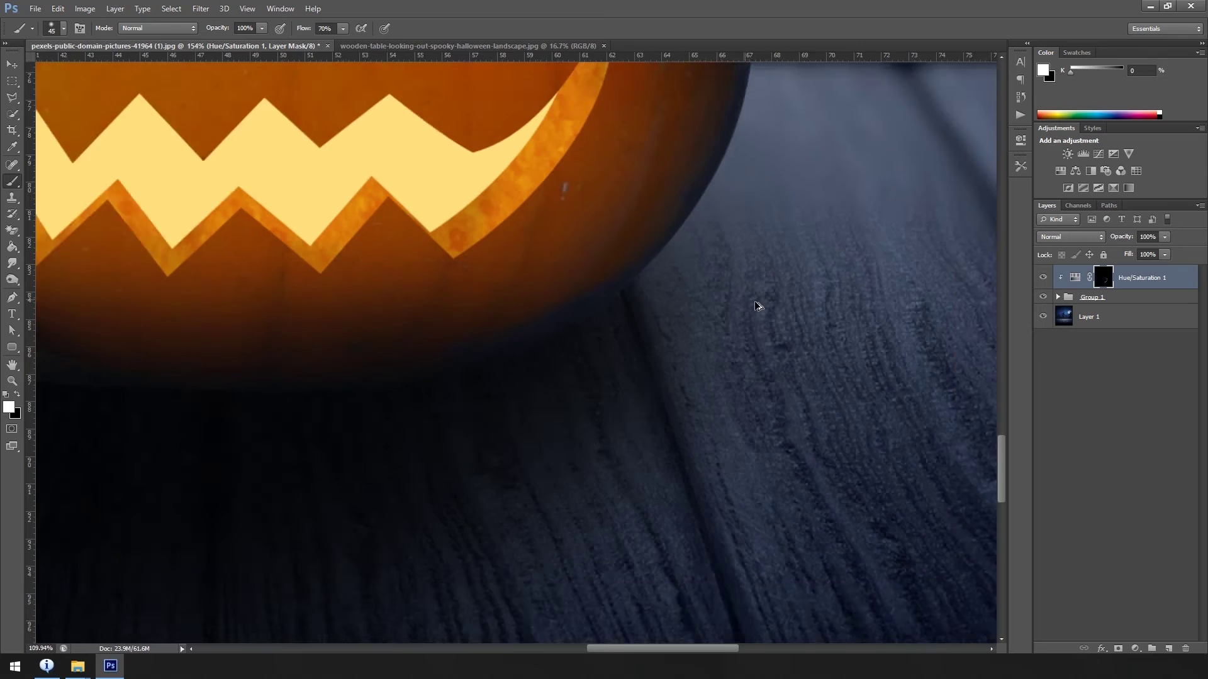
{"action": "scroll", "coordinate": [591, 345], "scroll_direction": "down", "scroll_amount": 3}
{"action": "key", "text": "bracketright"}
Set a larger brush with new flow and paint white along the pumpkin's edges to reveal the blue rim.
{"action": "scroll", "coordinate": [309, 289], "scroll_direction": "up", "scroll_amount": 1}
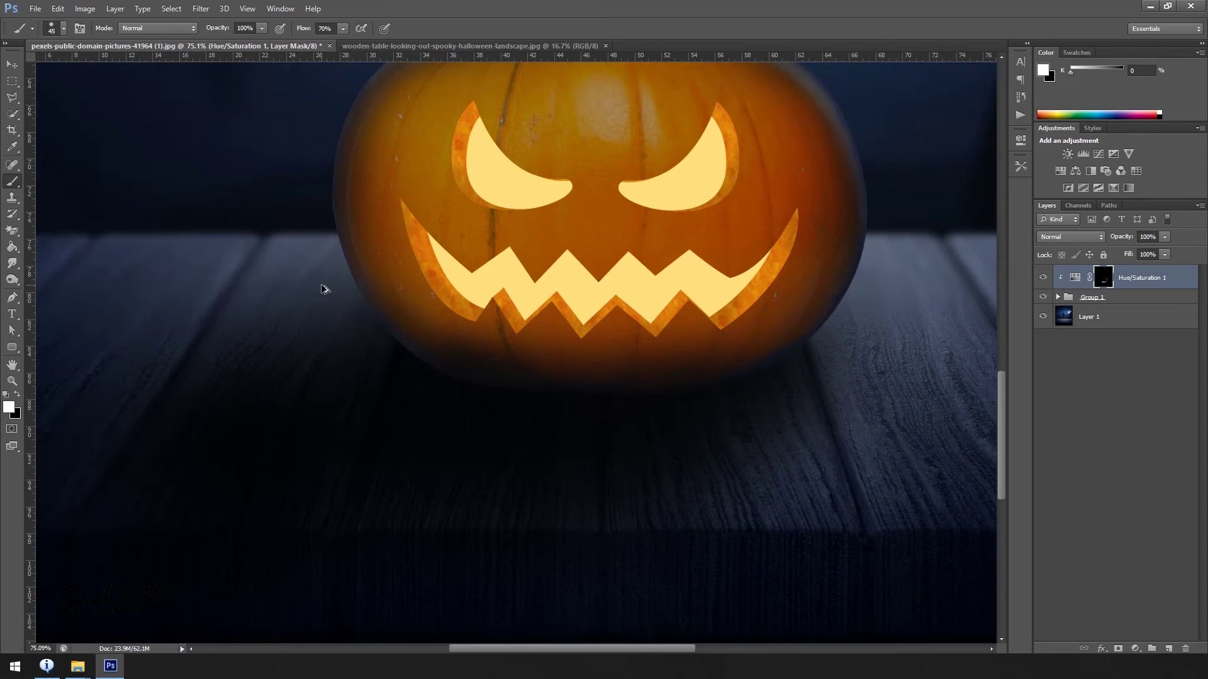
{"action": "scroll", "coordinate": [440, 365], "scroll_direction": "up", "scroll_amount": 2}
{"action": "scroll", "coordinate": [371, 331], "scroll_direction": "up", "scroll_amount": 3}
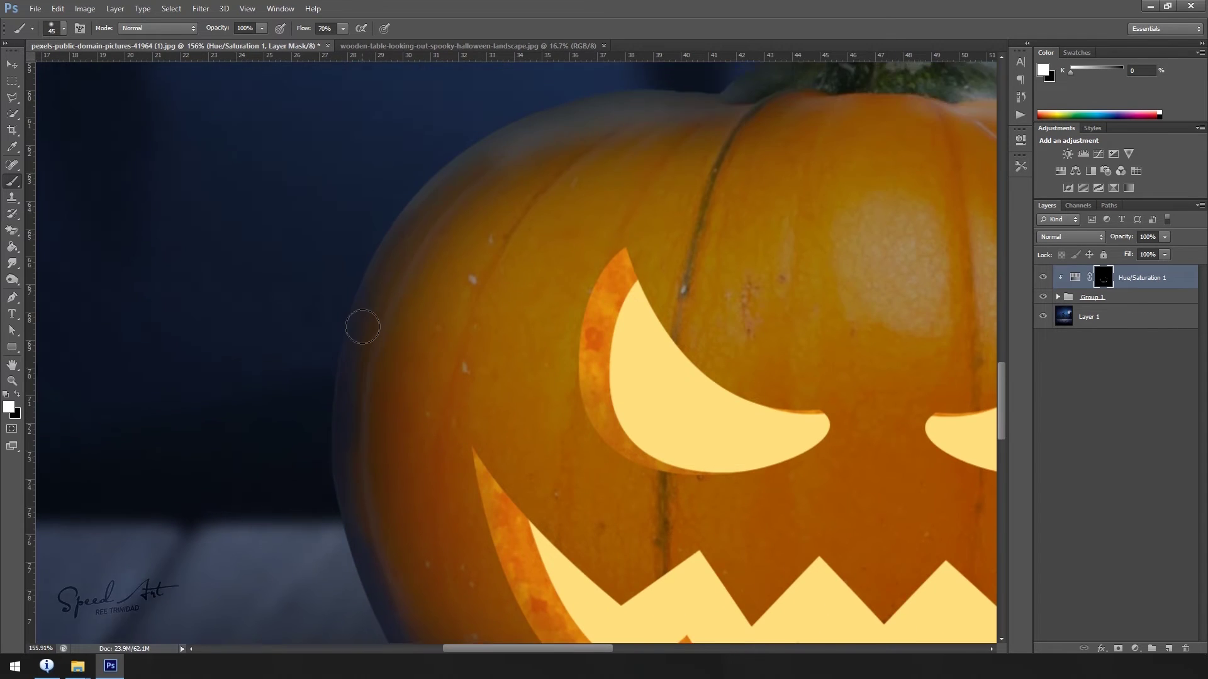
{"action": "scroll", "coordinate": [353, 337], "scroll_direction": "up", "scroll_amount": 1}
{"action": "scroll", "coordinate": [586, 151], "scroll_direction": "down", "scroll_amount": 3}
{"action": "scroll", "coordinate": [378, 251], "scroll_direction": "up", "scroll_amount": 2}
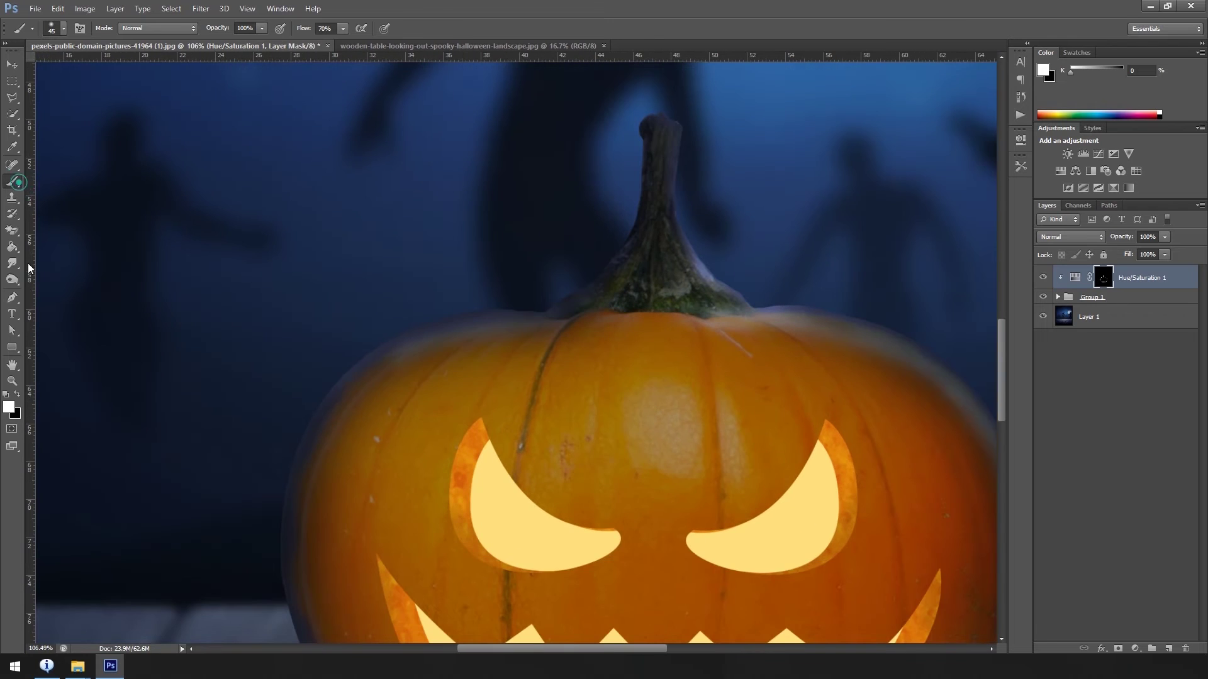
{"action": "right_click", "coordinate": [462, 396]}
{"action": "key", "text": "Return"}
{"action": "key", "text": "shift+0"}
{"action": "key", "text": "x"}
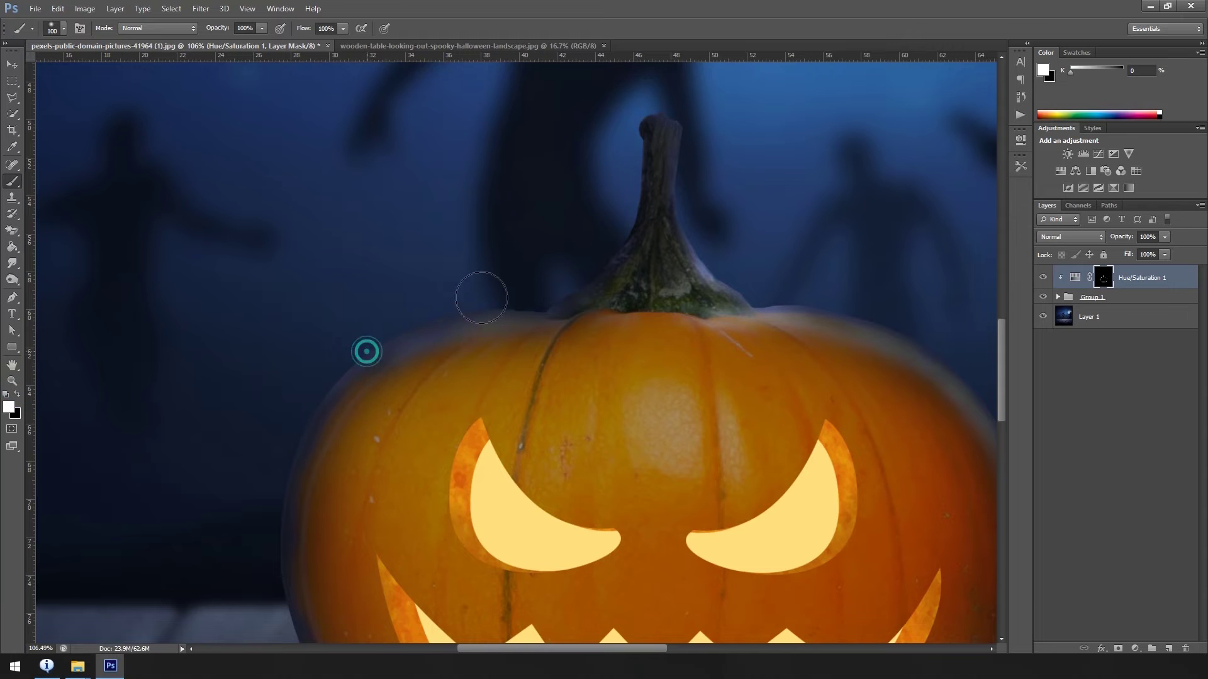
{"action": "scroll", "coordinate": [478, 290], "scroll_direction": "down", "scroll_amount": 2}
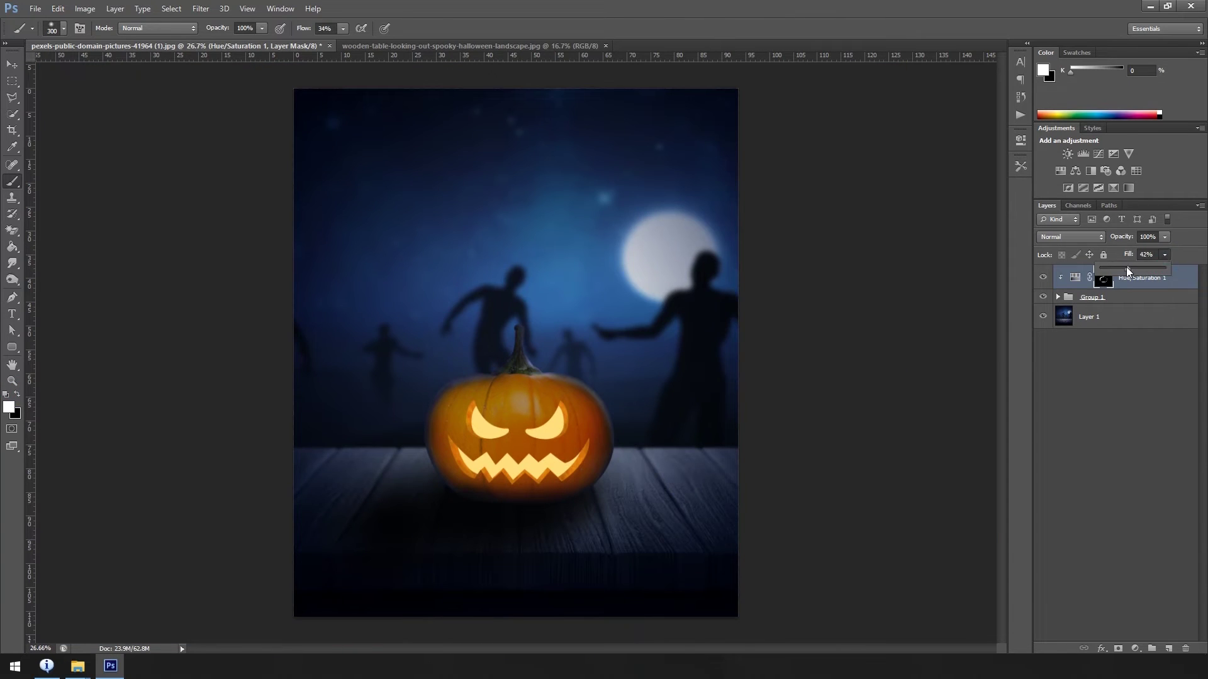
{"action": "left_click_drag", "start_coordinate": [626, 387], "coordinate": [520, 526]}
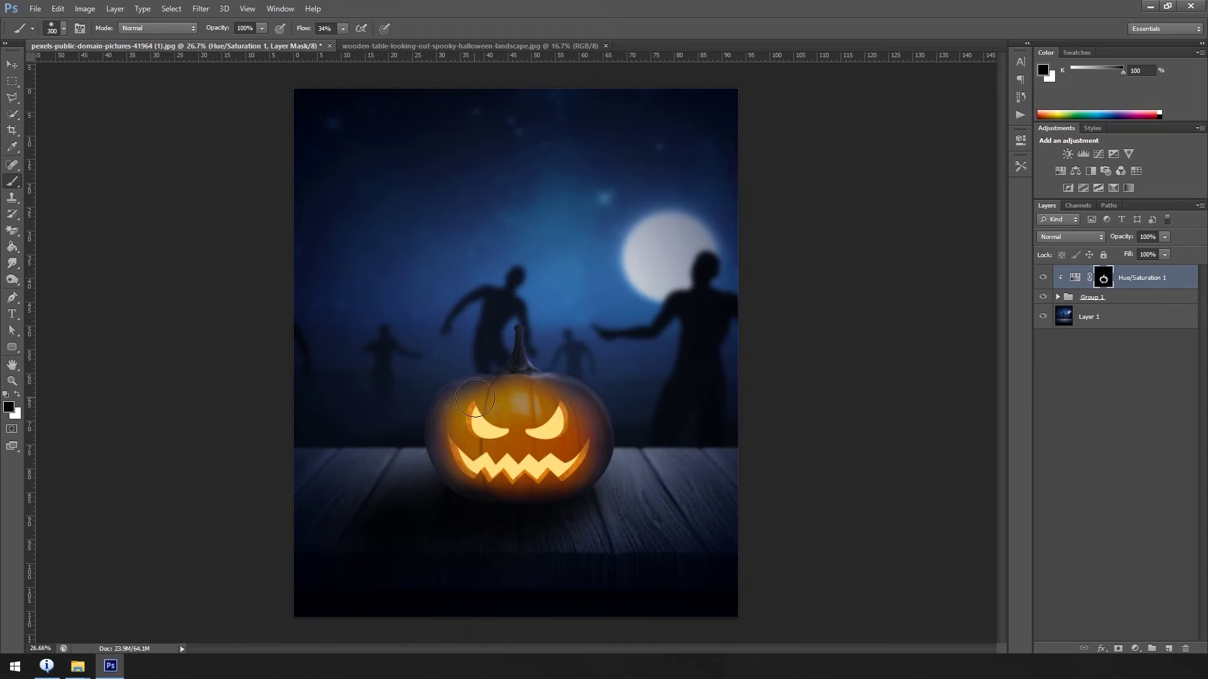
{"action": "scroll", "coordinate": [731, 380], "scroll_direction": "down", "scroll_amount": 1}
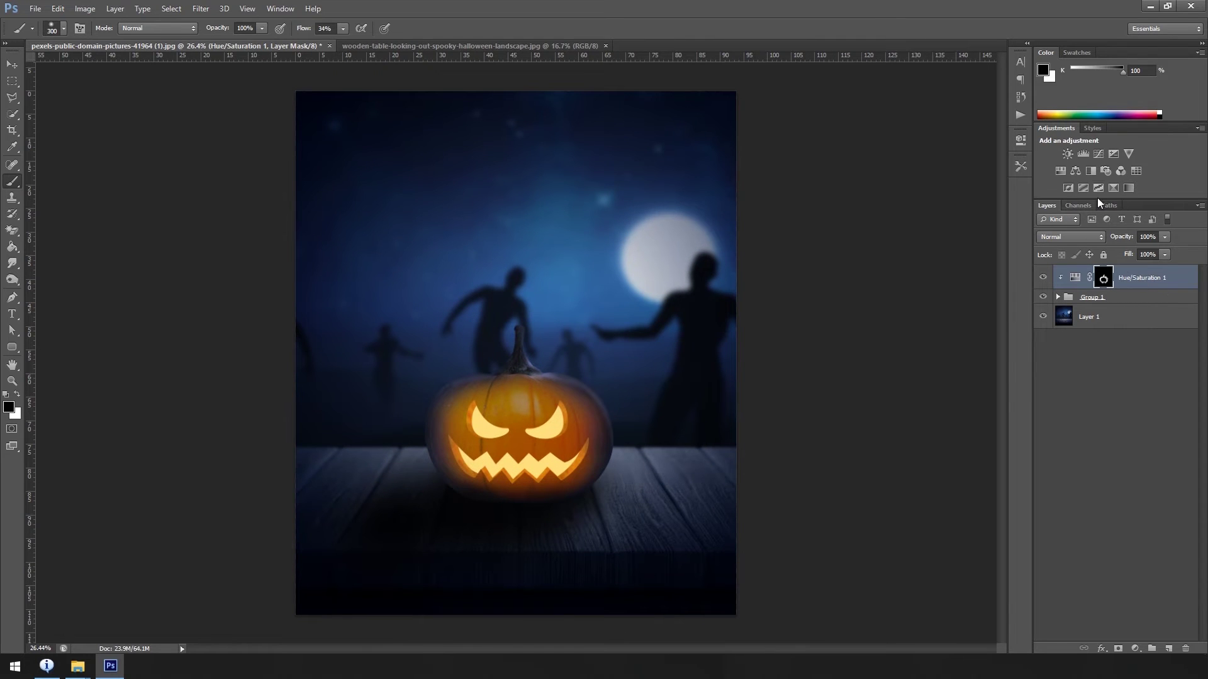
{"action": "left_click", "coordinate": [1064, 171]}
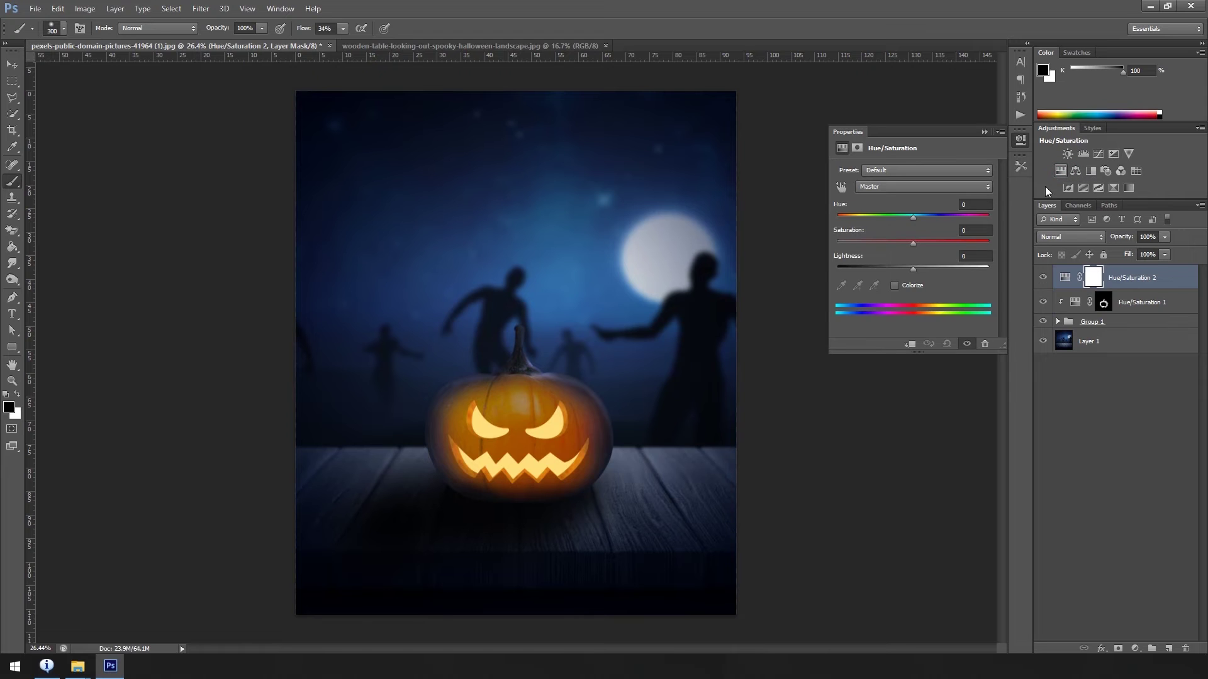
Colorize Hue/Saturation 2, clip it to the pumpkin, and set its hue to 241.
{"action": "left_click", "coordinate": [895, 286]}
{"action": "left_click", "coordinate": [1129, 288], "text": "alt"}
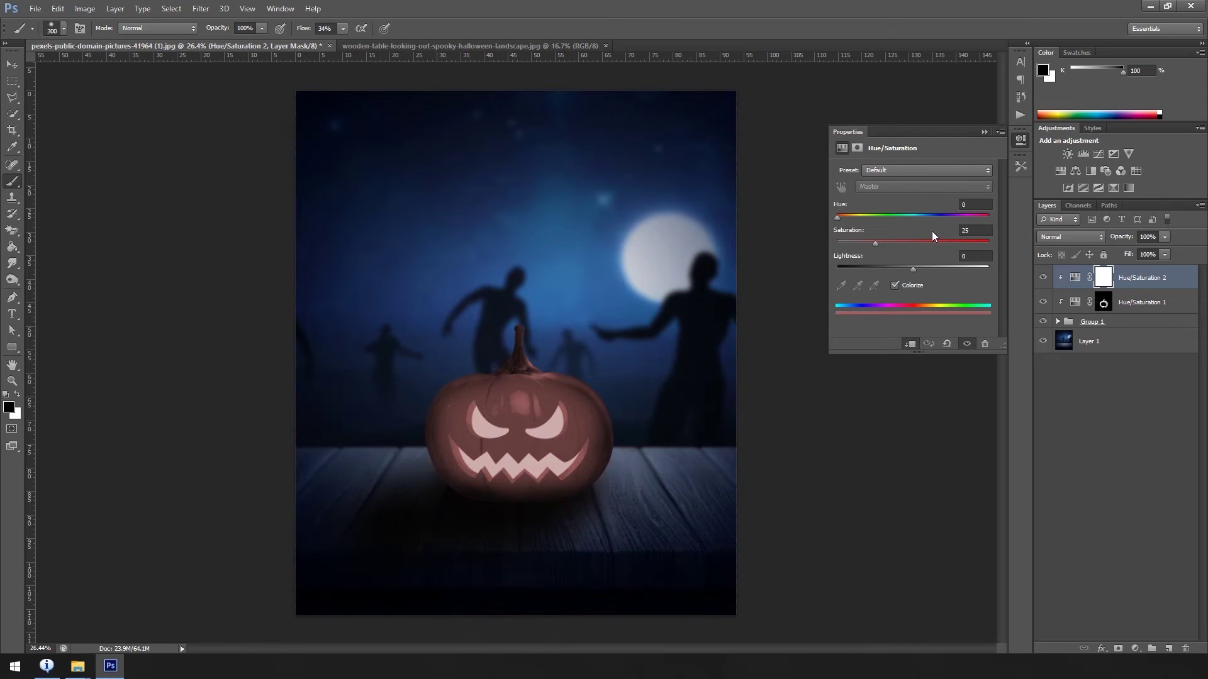
{"action": "mouse_move", "coordinate": [837, 217]}
{"action": "left_mouse_down"}
{"action": "mouse_move", "coordinate": [972, 219]}
{"action": "mouse_move", "coordinate": [938, 218]}
{"action": "left_mouse_up"}
{"action": "left_click", "coordinate": [1020, 139]}
Blend the tint layer in Overlay mode at 28% opacity.
{"action": "left_click", "coordinate": [1070, 236]}
{"action": "left_click", "coordinate": [1057, 404]}
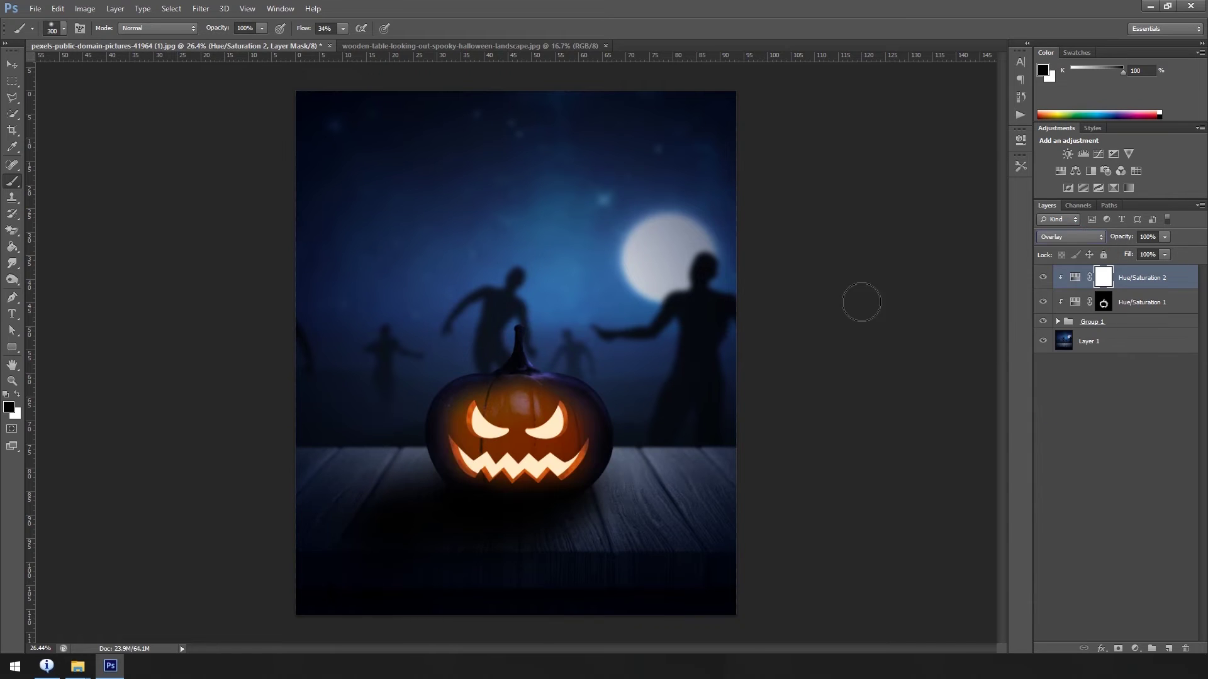
{"action": "left_click", "coordinate": [1165, 236]}
{"action": "mouse_move", "coordinate": [1163, 250]}
{"action": "left_mouse_down"}
{"action": "mouse_move", "coordinate": [1100, 254]}
{"action": "mouse_move", "coordinate": [1116, 256]}
{"action": "left_mouse_up"}
{"action": "left_click", "coordinate": [12, 64]}
{"action": "scroll", "coordinate": [768, 283], "scroll_direction": "up", "scroll_amount": 1}
{"action": "scroll", "coordinate": [628, 489], "scroll_direction": "up", "scroll_amount": 2}
{"action": "scroll", "coordinate": [687, 353], "scroll_direction": "down", "scroll_amount": 1}
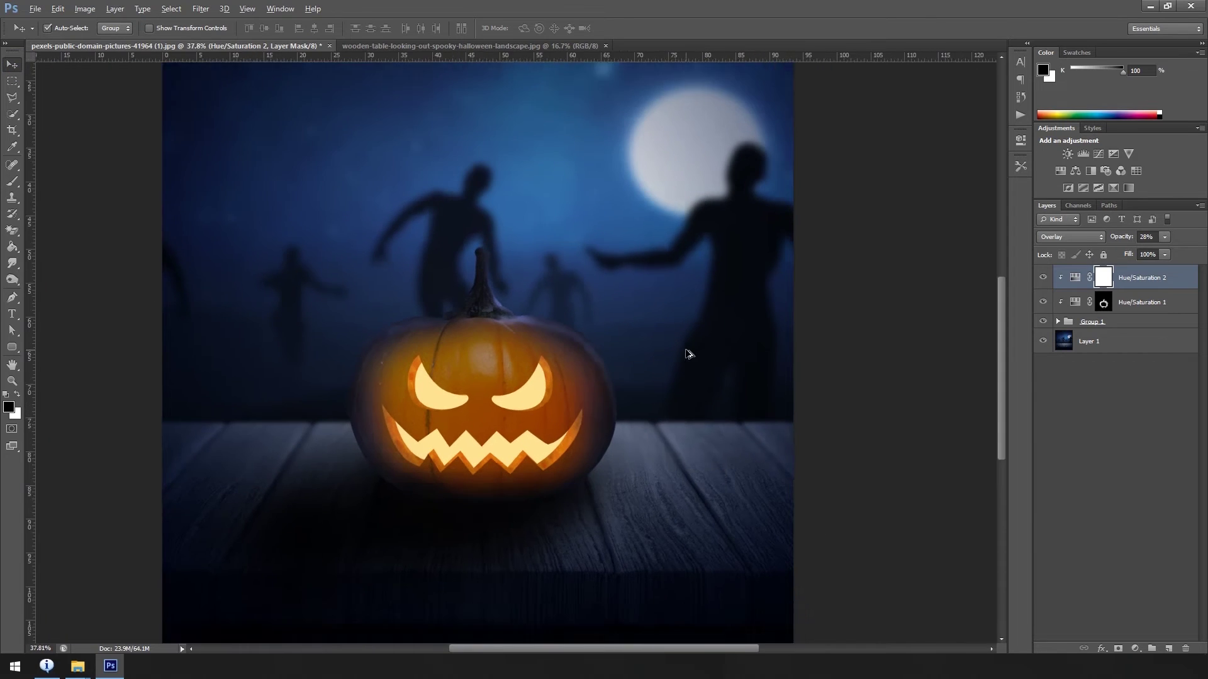
{"action": "scroll", "coordinate": [686, 355], "scroll_direction": "down", "scroll_amount": 1}
{"action": "scroll", "coordinate": [717, 397], "scroll_direction": "down", "scroll_amount": 1}
{"action": "scroll", "coordinate": [585, 476], "scroll_direction": "up", "scroll_amount": 2}
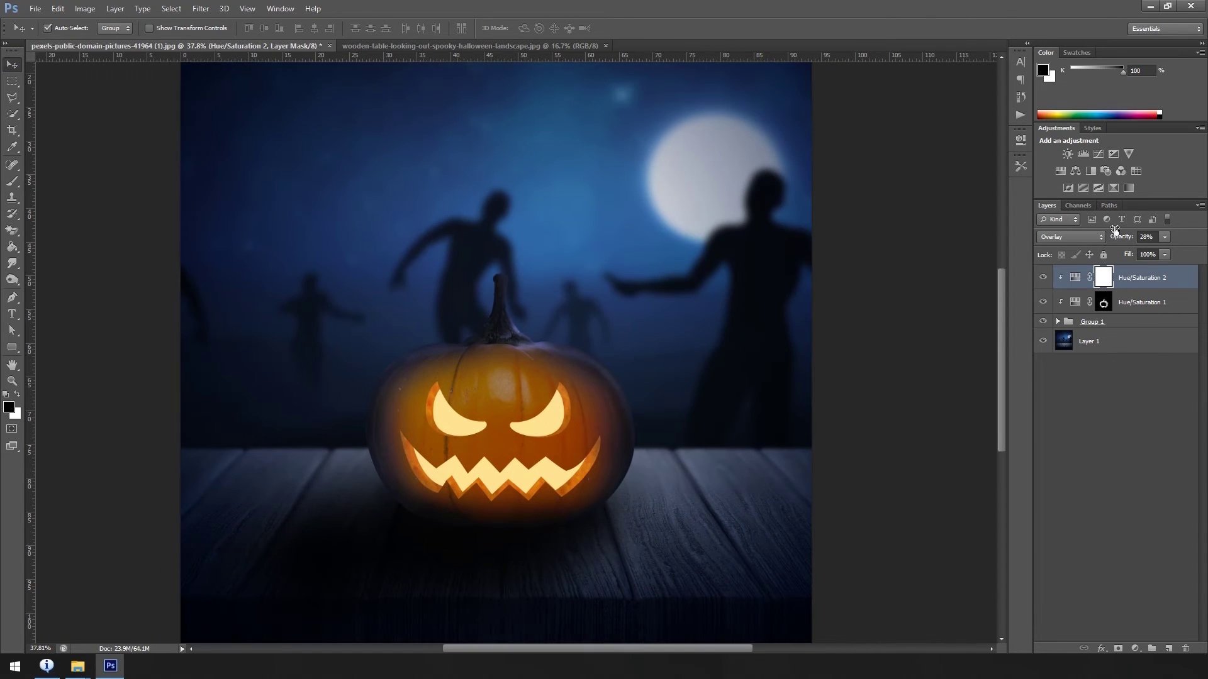
{"action": "left_click", "coordinate": [1135, 649]}
Add a yellow Color Fill layer and paint its glow into both eyes and along the teeth.
{"action": "left_click", "coordinate": [1123, 378]}
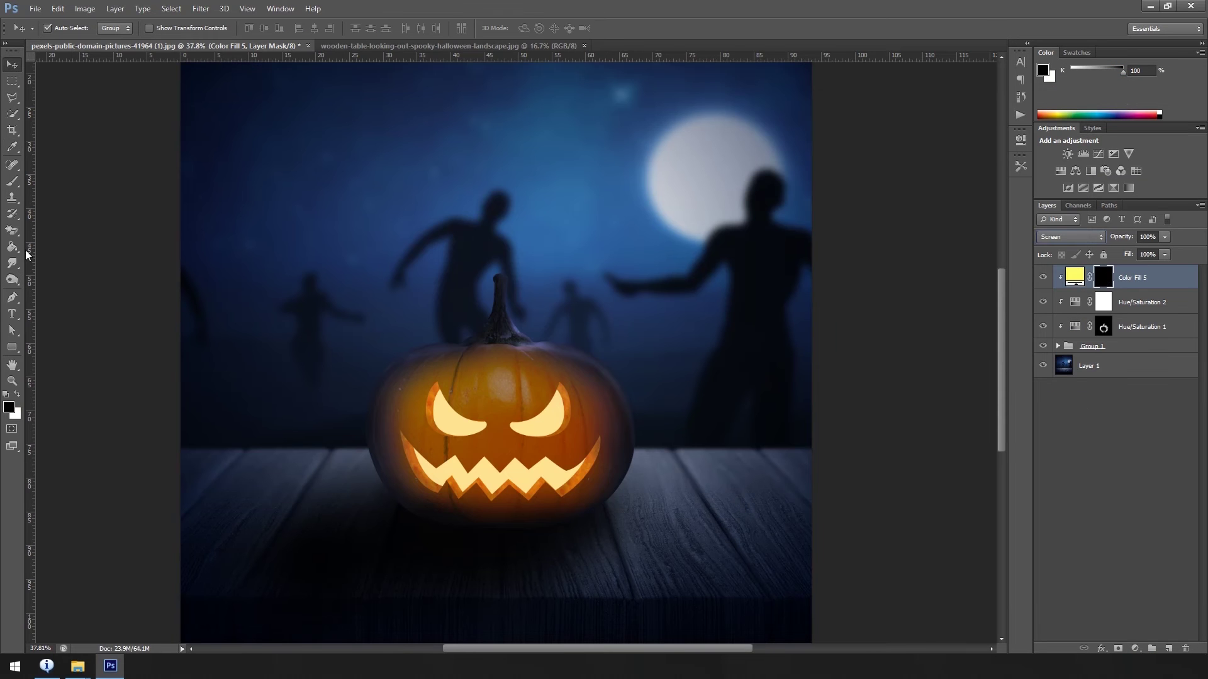
{"action": "left_click", "coordinate": [12, 181]}
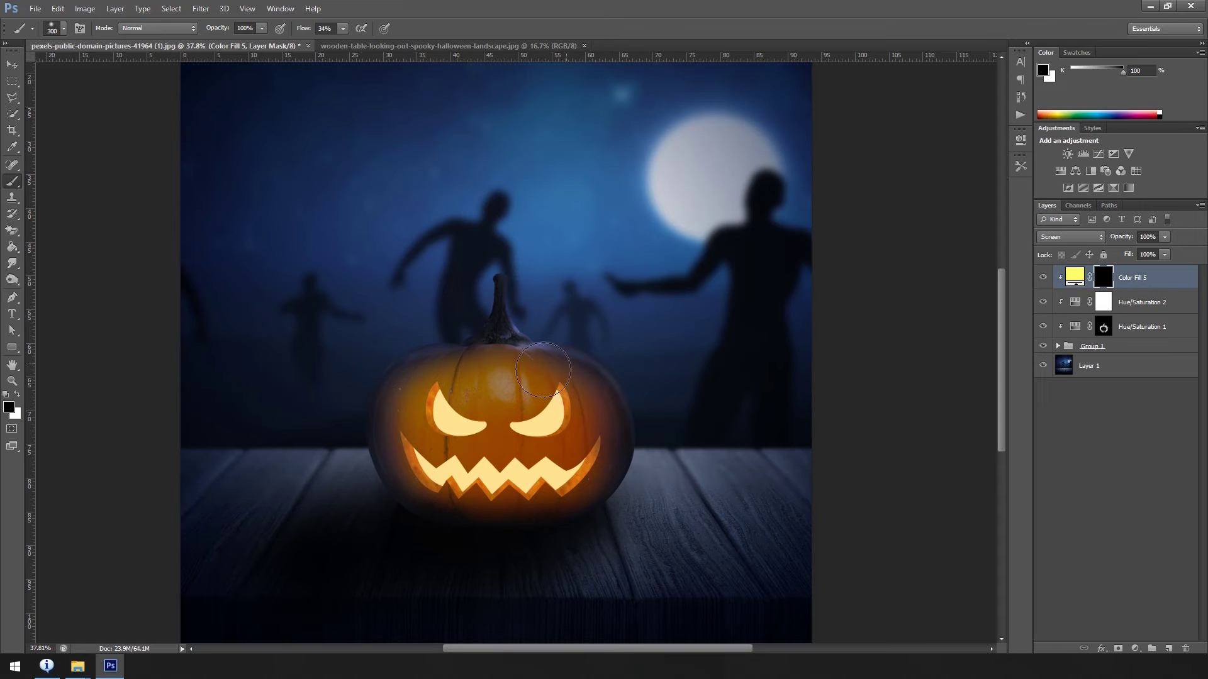
{"action": "left_click", "coordinate": [473, 422]}
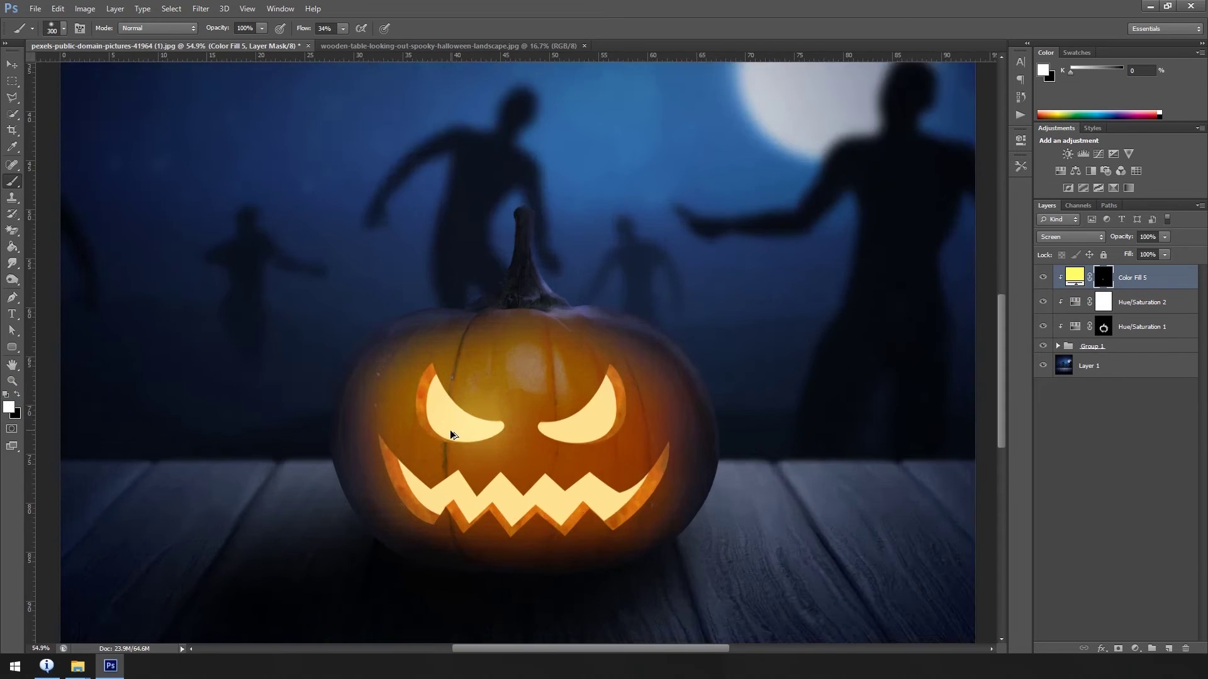
{"action": "scroll", "coordinate": [458, 425], "scroll_direction": "up", "scroll_amount": 6, "text": "alt"}
{"action": "left_click", "coordinate": [426, 349]}
{"action": "left_click", "coordinate": [817, 459]}
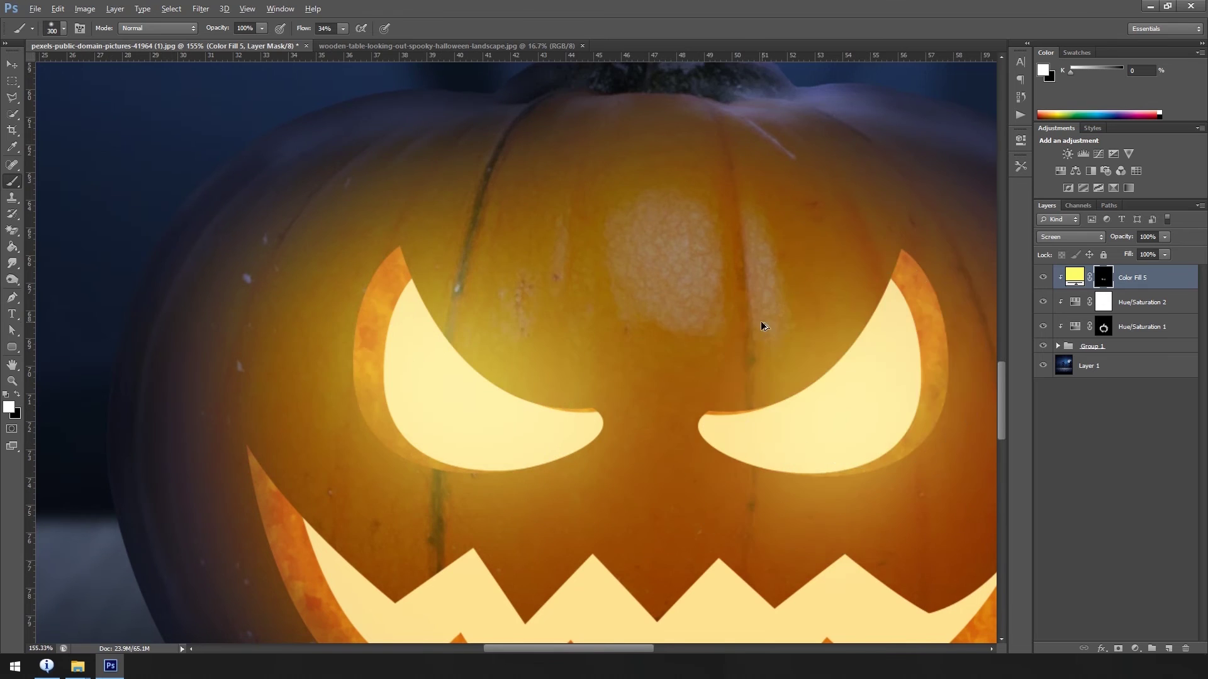
{"action": "scroll", "coordinate": [795, 339], "scroll_direction": "down", "scroll_amount": 3, "text": "alt"}
{"action": "left_click", "coordinate": [540, 517]}
{"action": "left_click_drag", "start_coordinate": [540, 517], "coordinate": [755, 503]}
{"action": "scroll", "coordinate": [687, 403], "scroll_direction": "down", "scroll_amount": 1, "text": "alt"}
Lower the brush flow to about half and repaint softer glow along the teeth, eye edges and mouth's left corner.
{"action": "key", "text": "bracketleft"}
{"action": "key", "text": "bracketleft"}
{"action": "key", "text": "bracketleft"}
{"action": "left_click_drag", "start_coordinate": [704, 402], "coordinate": [692, 417]}
{"action": "left_click_drag", "start_coordinate": [344, 36], "coordinate": [309, 48]}
{"action": "left_click", "coordinate": [783, 423]}
{"action": "key", "text": "ctrl+z"}
{"action": "mouse_move", "coordinate": [679, 409]}
{"action": "left_mouse_down"}
{"action": "mouse_move", "coordinate": [487, 429]}
{"action": "mouse_move", "coordinate": [382, 424]}
{"action": "left_mouse_up"}
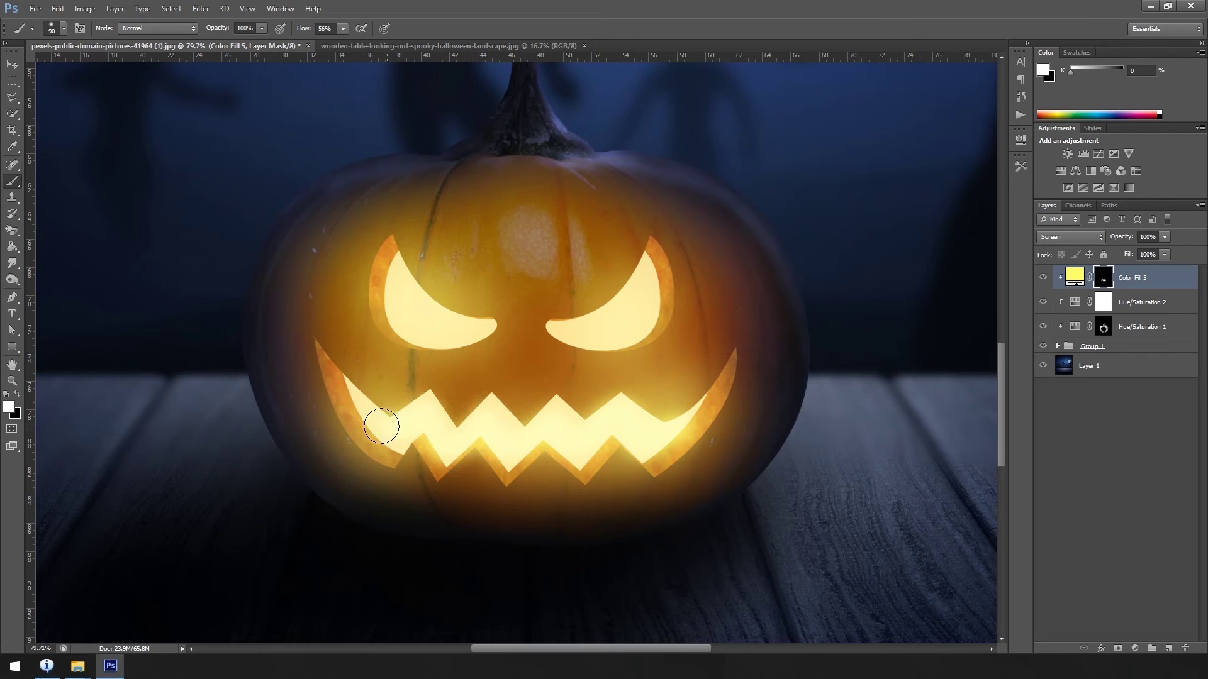
{"action": "left_click_drag", "start_coordinate": [399, 272], "coordinate": [476, 325]}
{"action": "mouse_move", "coordinate": [561, 327]}
{"action": "left_mouse_down"}
{"action": "mouse_move", "coordinate": [633, 315]}
{"action": "mouse_move", "coordinate": [641, 283]}
{"action": "left_mouse_up"}
{"action": "left_click_drag", "start_coordinate": [316, 430], "coordinate": [471, 413]}
{"action": "key", "text": "bracketleft"}
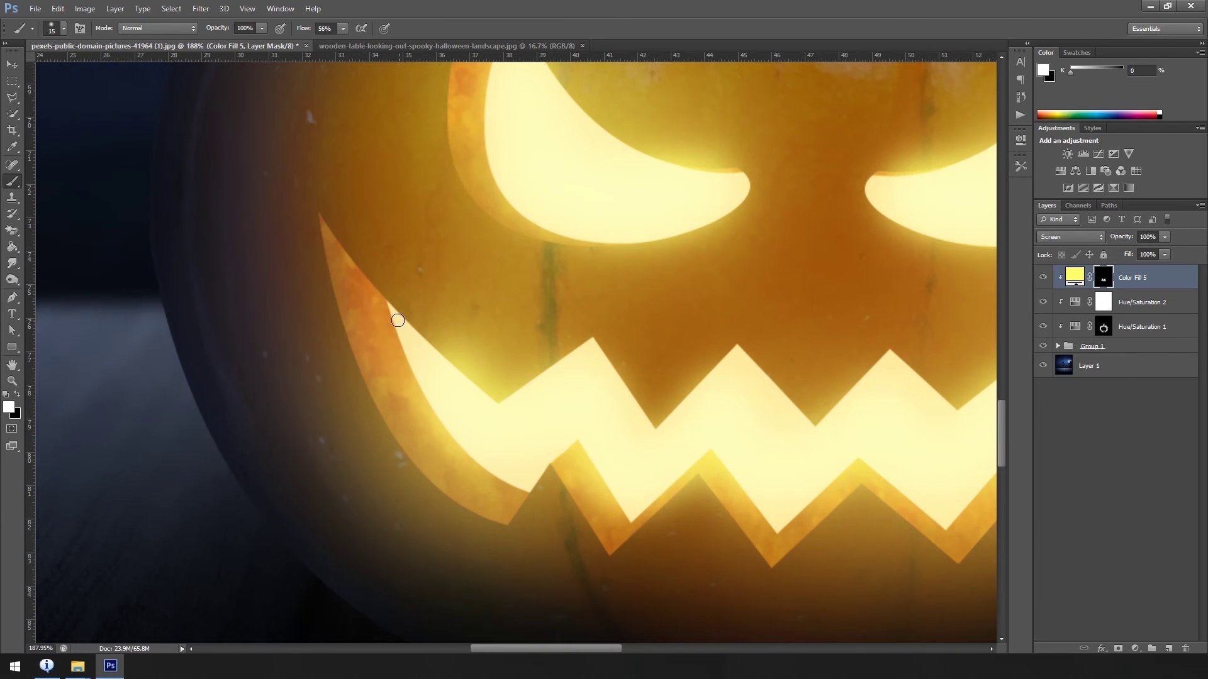
{"action": "left_click_drag", "start_coordinate": [394, 317], "coordinate": [426, 376]}
{"action": "mouse_move", "coordinate": [399, 322]}
{"action": "left_mouse_down"}
{"action": "mouse_move", "coordinate": [447, 423]}
{"action": "mouse_move", "coordinate": [507, 478]}
{"action": "mouse_move", "coordinate": [572, 434]}
{"action": "mouse_move", "coordinate": [627, 512]}
{"action": "mouse_move", "coordinate": [727, 480]}
{"action": "left_mouse_up"}
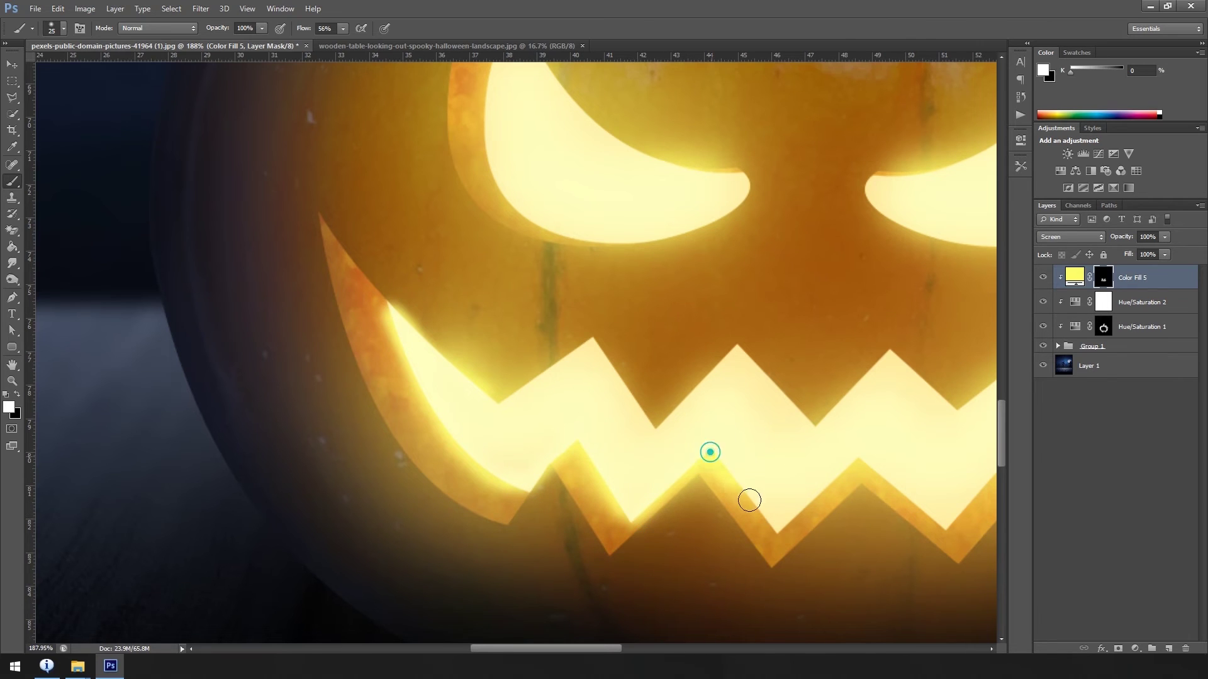
Brighten the glow along the lower tooth edge and the mouth's right edge.
{"action": "scroll", "coordinate": [701, 511], "scroll_direction": "right", "scroll_amount": 2}
{"action": "scroll", "coordinate": [700, 511], "scroll_direction": "right", "scroll_amount": 3}
{"action": "scroll", "coordinate": [670, 520], "scroll_direction": "right", "scroll_amount": 4}
{"action": "left_click_drag", "start_coordinate": [671, 520], "coordinate": [751, 444]}
{"action": "left_click_drag", "start_coordinate": [823, 508], "coordinate": [962, 372]}
{"action": "scroll", "coordinate": [919, 462], "scroll_direction": "down", "scroll_amount": 2}
{"action": "scroll", "coordinate": [789, 404], "scroll_direction": "up", "scroll_amount": 2}
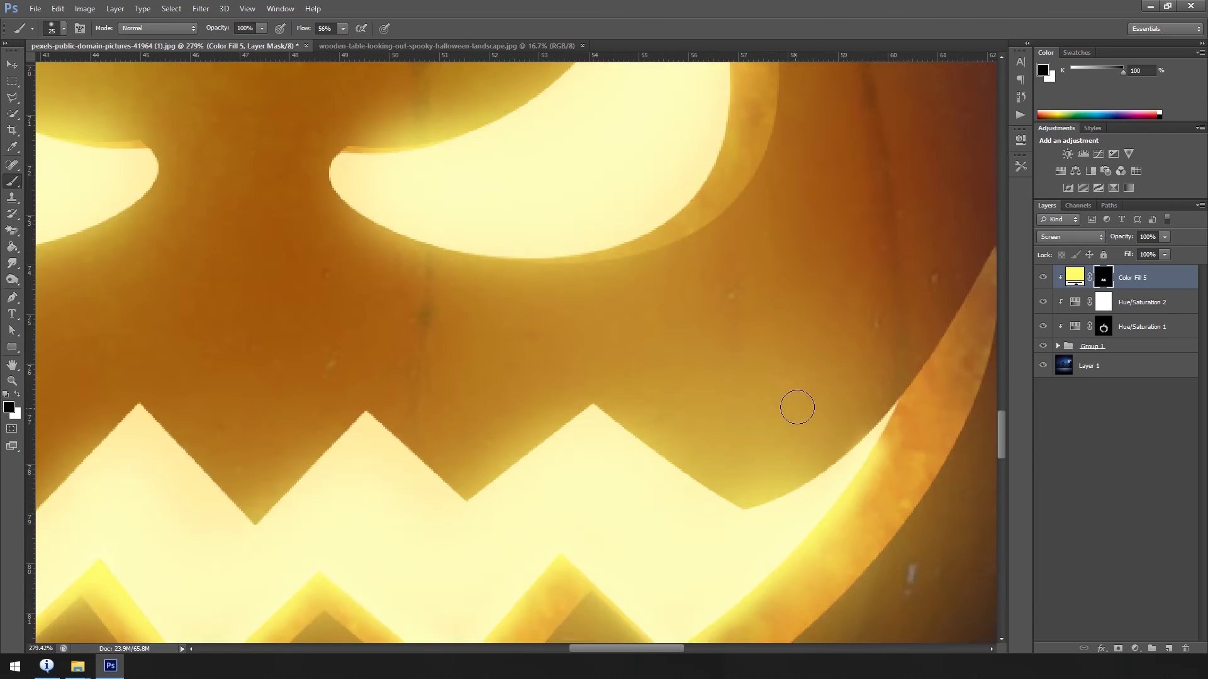
{"action": "scroll", "coordinate": [774, 480], "scroll_direction": "down", "scroll_amount": 4}
{"action": "key", "text": "x"}
{"action": "scroll", "coordinate": [660, 489], "scroll_direction": "down", "scroll_amount": 1}
{"action": "scroll", "coordinate": [846, 343], "scroll_direction": "up", "scroll_amount": 4}
{"action": "scroll", "coordinate": [846, 342], "scroll_direction": "up", "scroll_amount": 1}
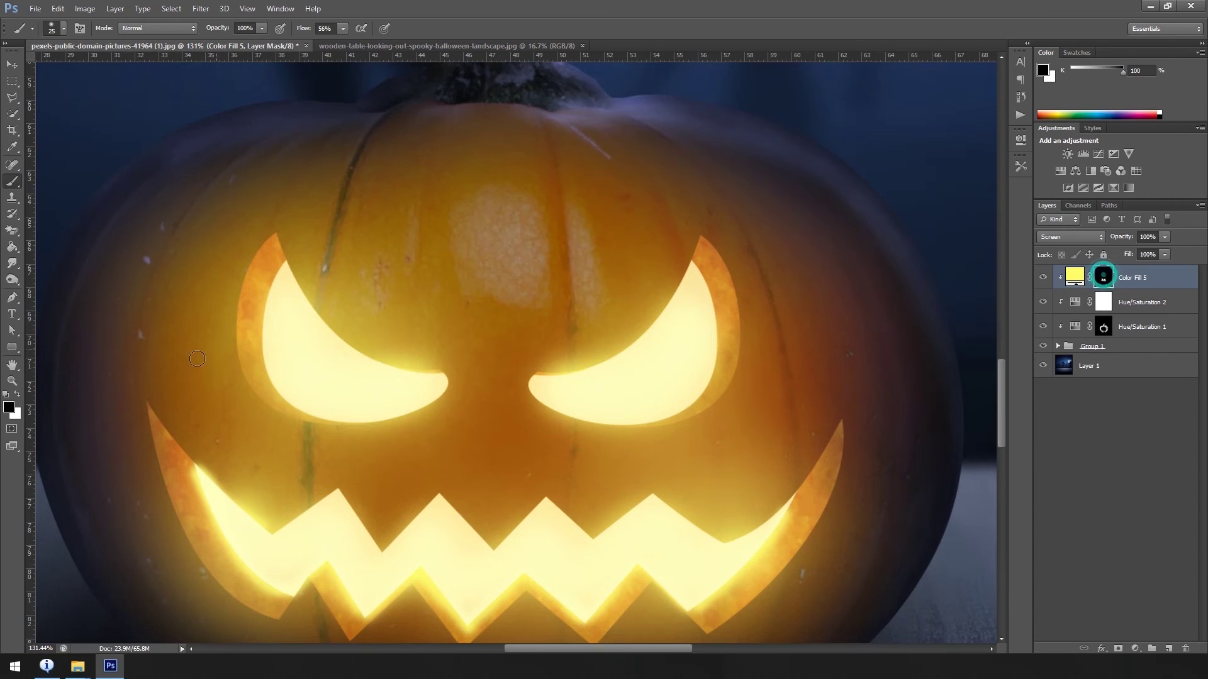
{"action": "left_click", "coordinate": [19, 394]}
{"action": "scroll", "coordinate": [649, 383], "scroll_direction": "up", "scroll_amount": 2}
{"action": "scroll", "coordinate": [496, 406], "scroll_direction": "up", "scroll_amount": 2}
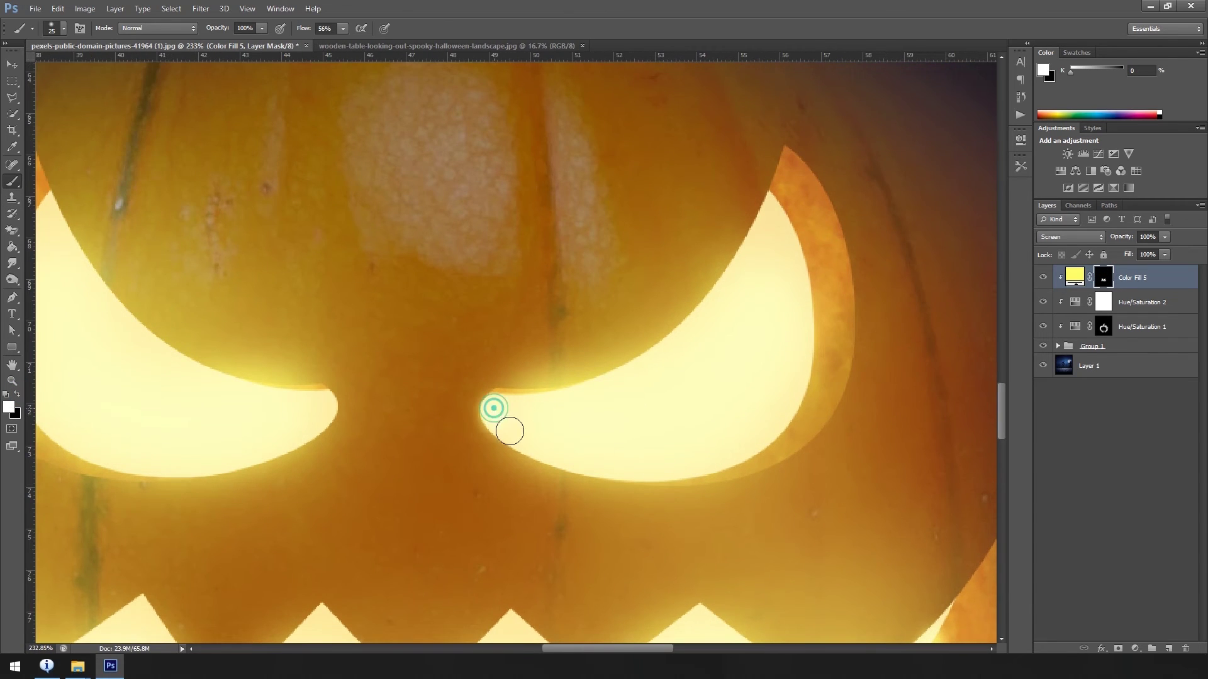
Brighten the glow along the right eye's outer and inner edges, resizing the brush.
{"action": "left_click_drag", "start_coordinate": [775, 233], "coordinate": [801, 312]}
{"action": "left_click_drag", "start_coordinate": [786, 231], "coordinate": [803, 297]}
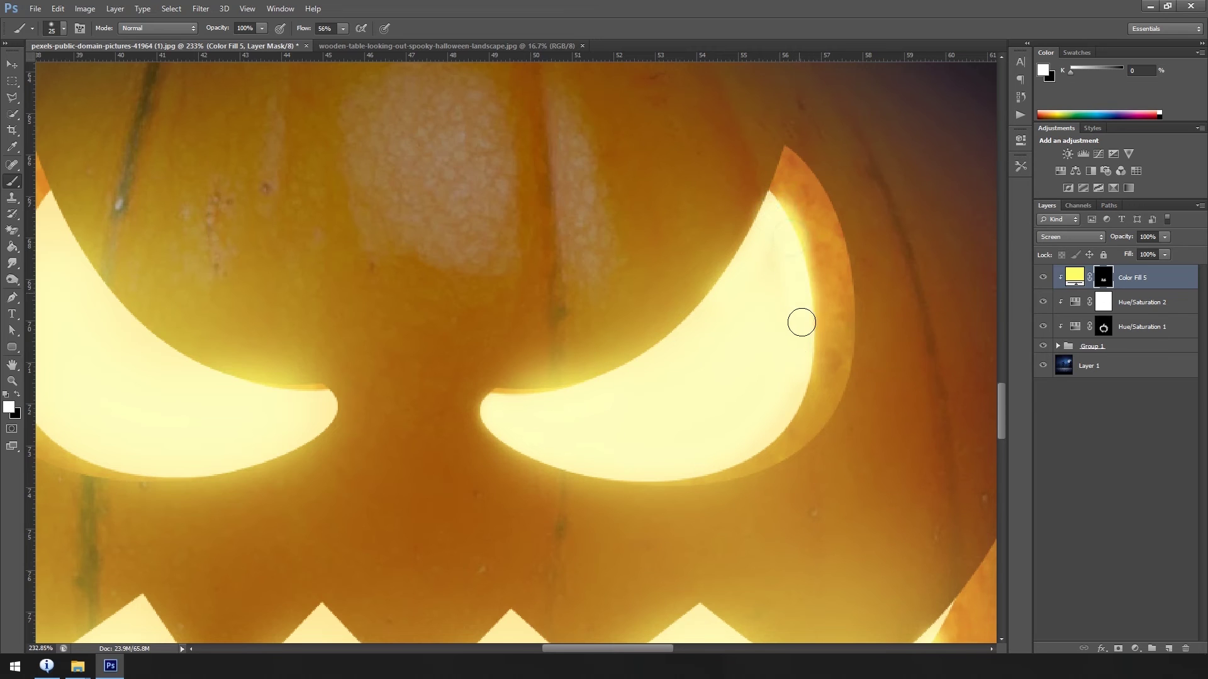
{"action": "right_click", "coordinate": [801, 322]}
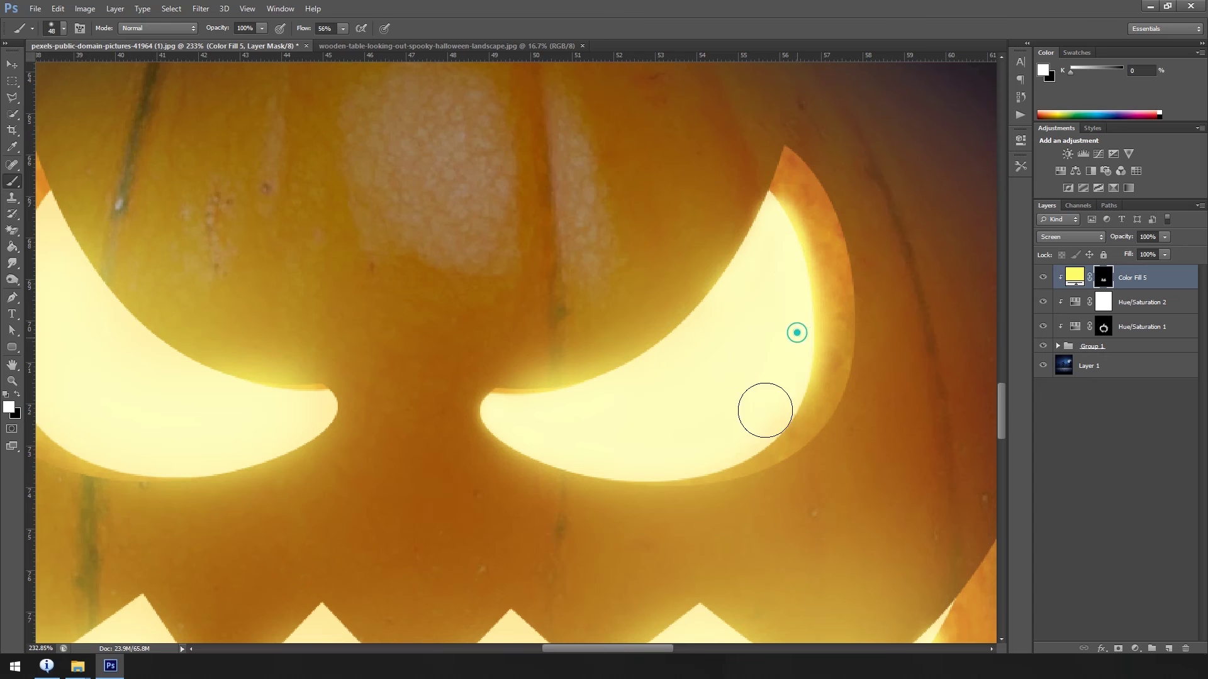
{"action": "left_click_drag", "start_coordinate": [782, 388], "coordinate": [399, 369]}
{"action": "mouse_move", "coordinate": [426, 247]}
{"action": "left_mouse_down"}
{"action": "mouse_move", "coordinate": [413, 340]}
{"action": "mouse_move", "coordinate": [578, 442]}
{"action": "left_mouse_up"}
{"action": "scroll", "coordinate": [507, 375], "scroll_direction": "down", "scroll_amount": 5}
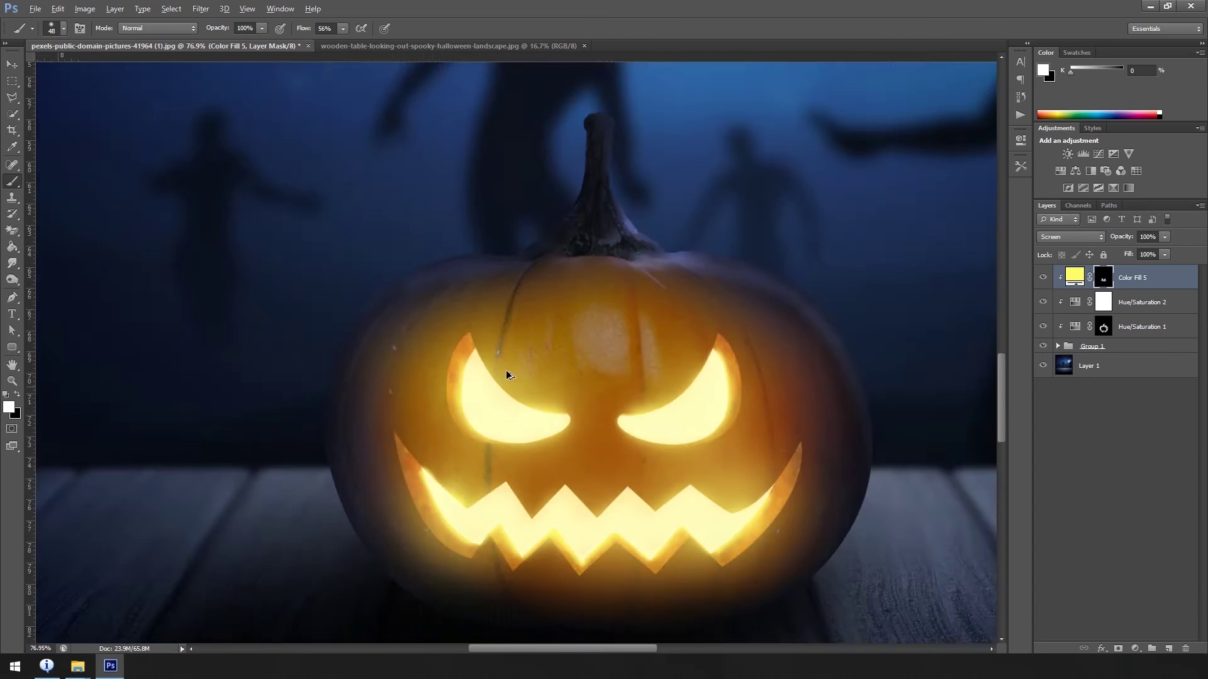
{"action": "scroll", "coordinate": [566, 365], "scroll_direction": "down", "scroll_amount": 2}
{"action": "scroll", "coordinate": [717, 349], "scroll_direction": "down", "scroll_amount": 1}
{"action": "double_click", "coordinate": [1074, 276]}
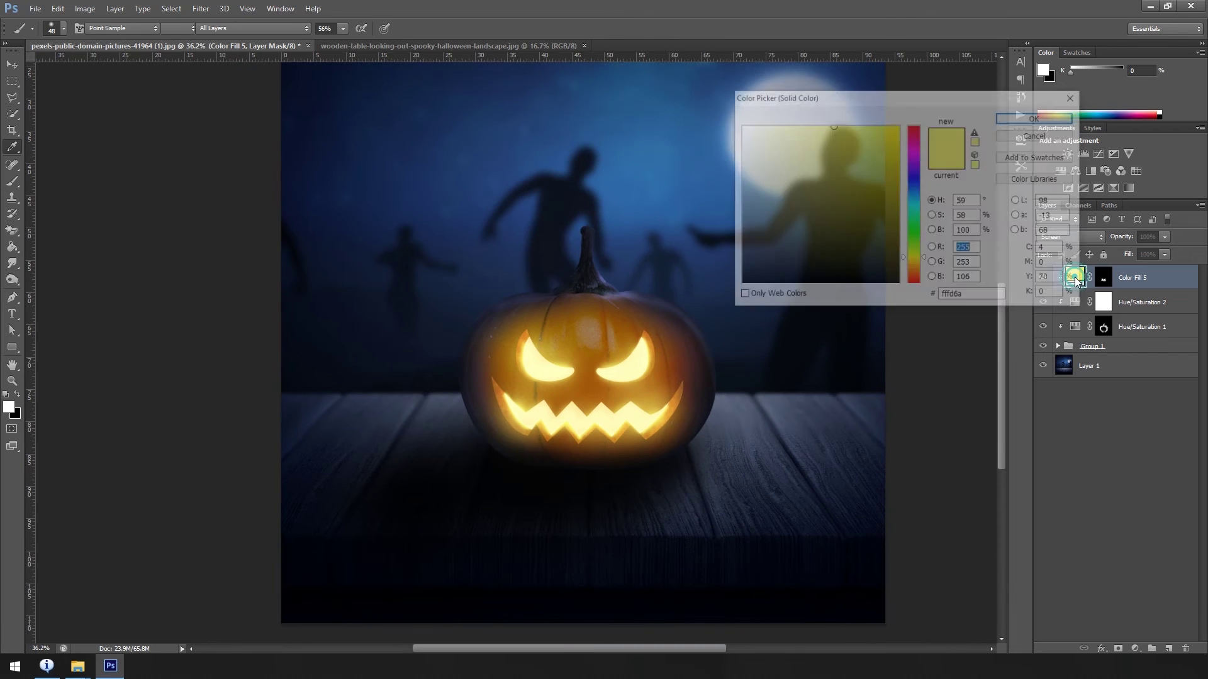
Change the glow fill colour to the paler yellow f1f076.
{"action": "left_click_drag", "start_coordinate": [822, 129], "coordinate": [853, 136]}
{"action": "left_click", "coordinate": [822, 133]}
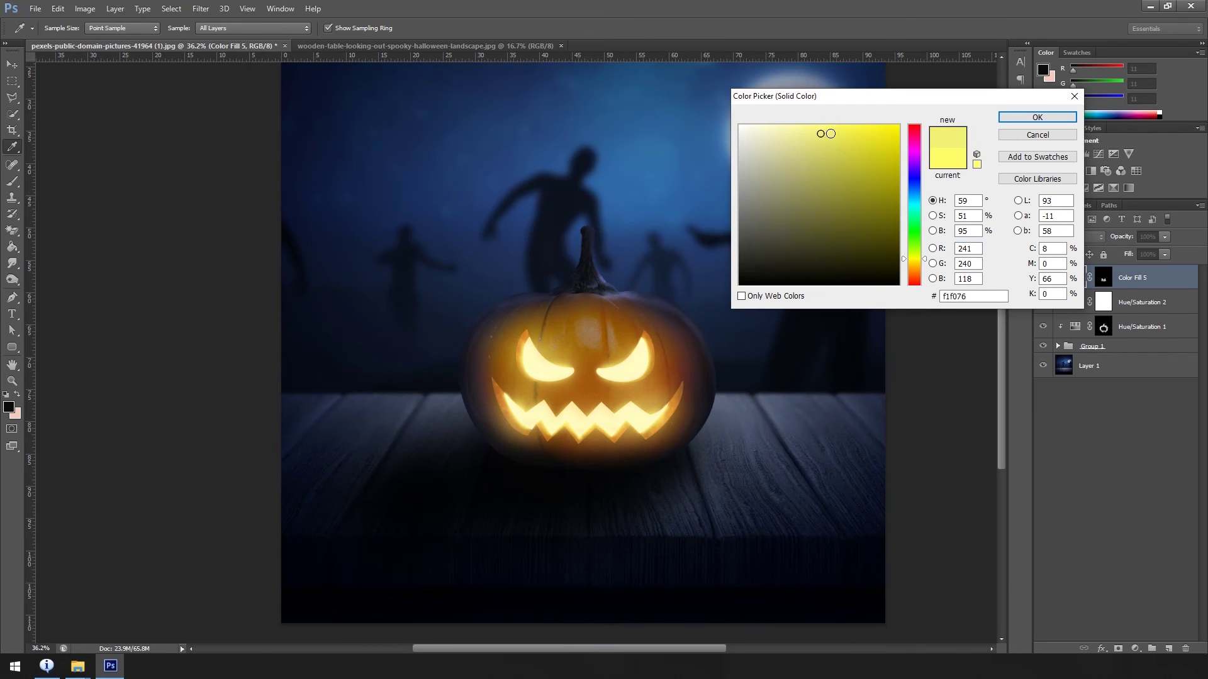
{"action": "left_click", "coordinate": [1030, 118]}
{"action": "scroll", "coordinate": [773, 346], "scroll_direction": "up", "scroll_amount": 1}
{"action": "scroll", "coordinate": [613, 474], "scroll_direction": "up", "scroll_amount": 4}
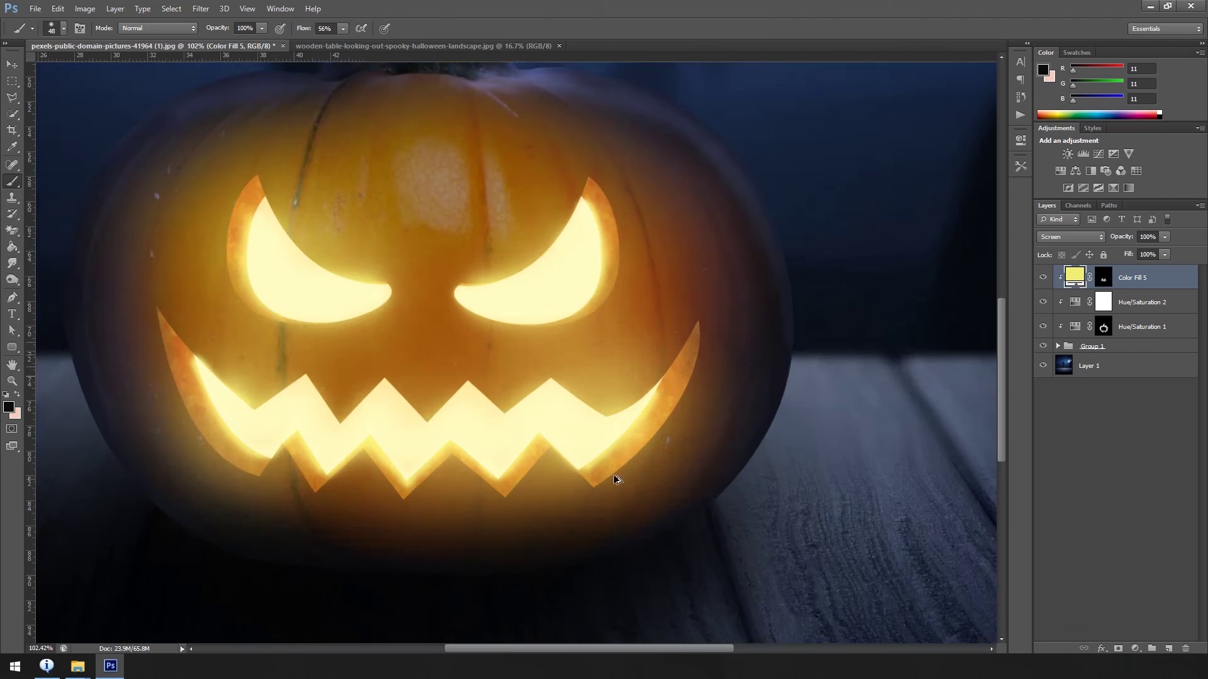
{"action": "scroll", "coordinate": [655, 409], "scroll_direction": "up", "scroll_amount": 2}
{"action": "scroll", "coordinate": [656, 405], "scroll_direction": "up", "scroll_amount": 1}
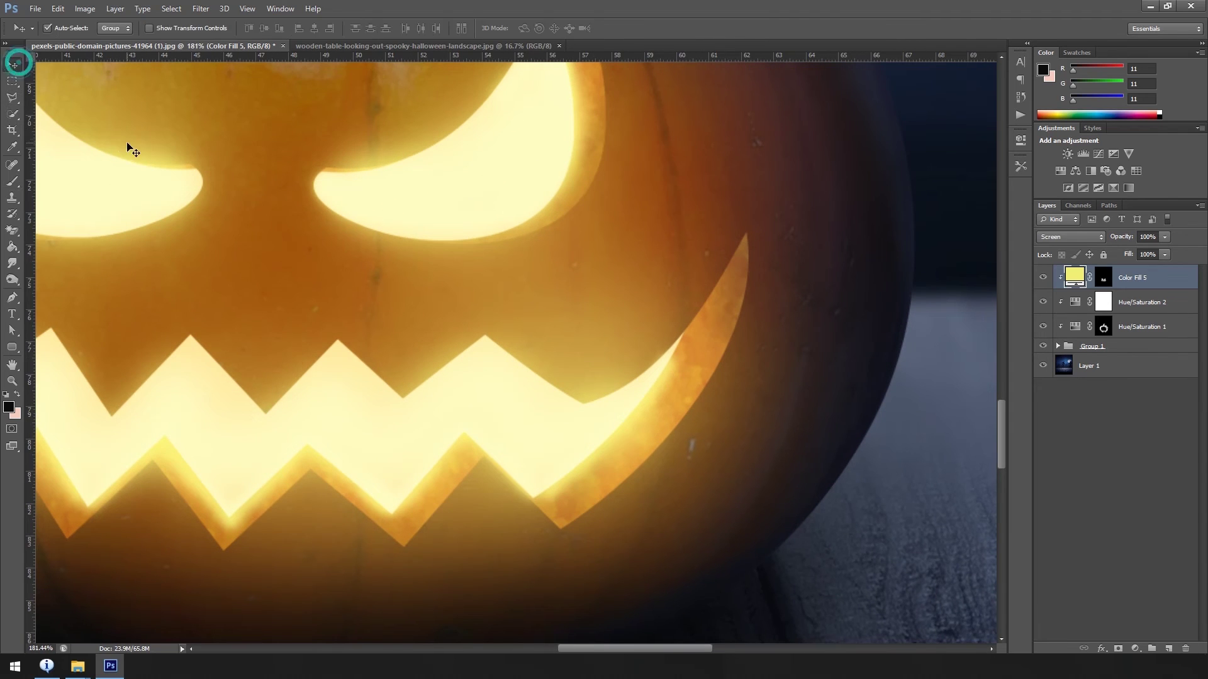
Paint black at 12% flow to tone down the glow on the mouth's right and left edges.
{"action": "left_click", "coordinate": [342, 29]}
{"action": "left_click_drag", "start_coordinate": [672, 363], "coordinate": [692, 384]}
{"action": "key", "text": "x"}
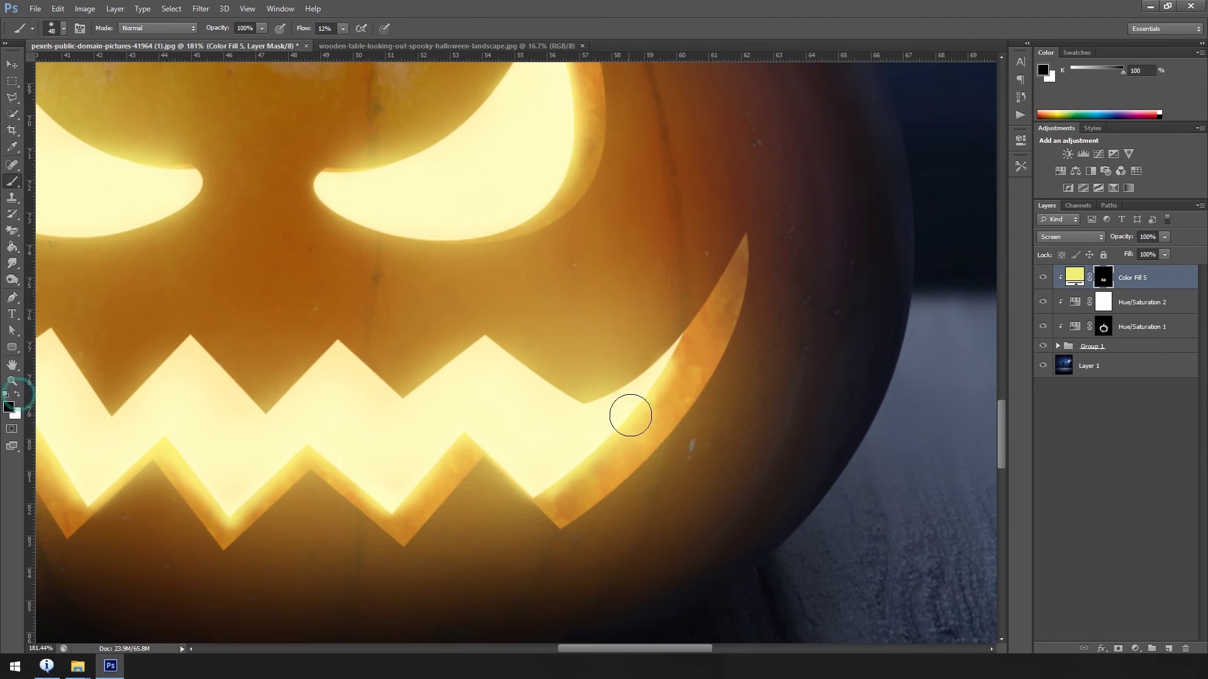
{"action": "left_click_drag", "start_coordinate": [623, 463], "coordinate": [703, 348]}
{"action": "scroll", "coordinate": [703, 348], "scroll_direction": "down", "scroll_amount": 4}
{"action": "scroll", "coordinate": [350, 310], "scroll_direction": "up", "scroll_amount": 3}
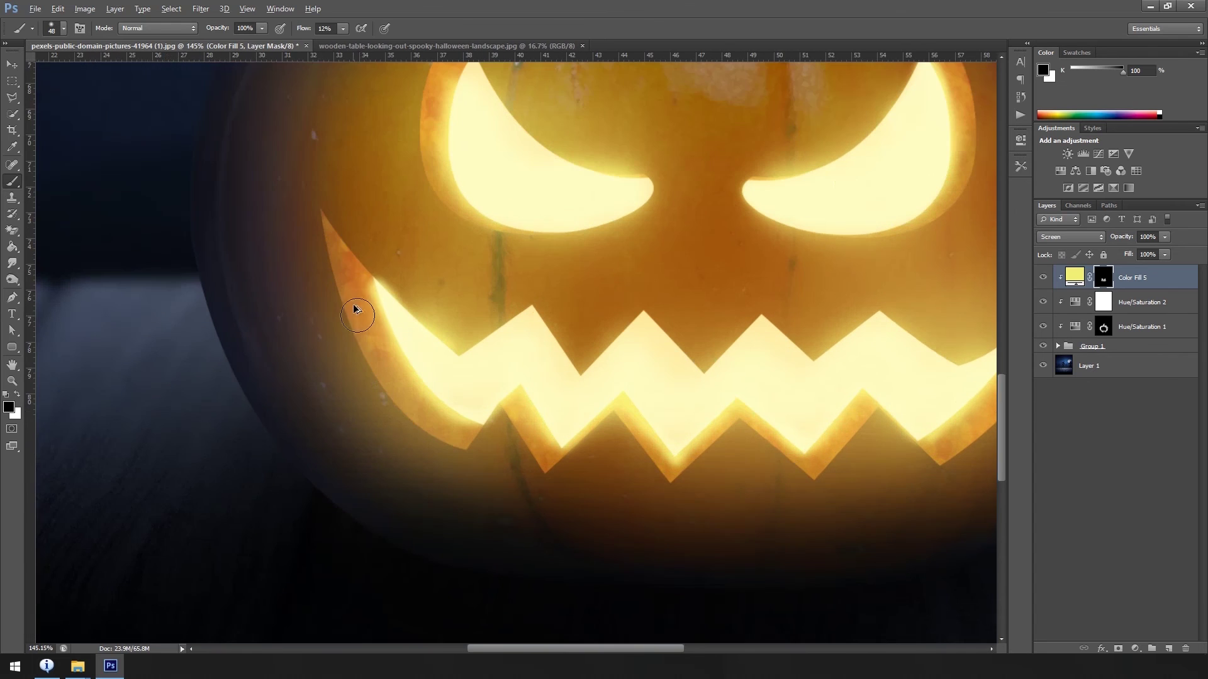
{"action": "left_click_drag", "start_coordinate": [358, 319], "coordinate": [359, 274]}
{"action": "scroll", "coordinate": [378, 287], "scroll_direction": "down", "scroll_amount": 3}
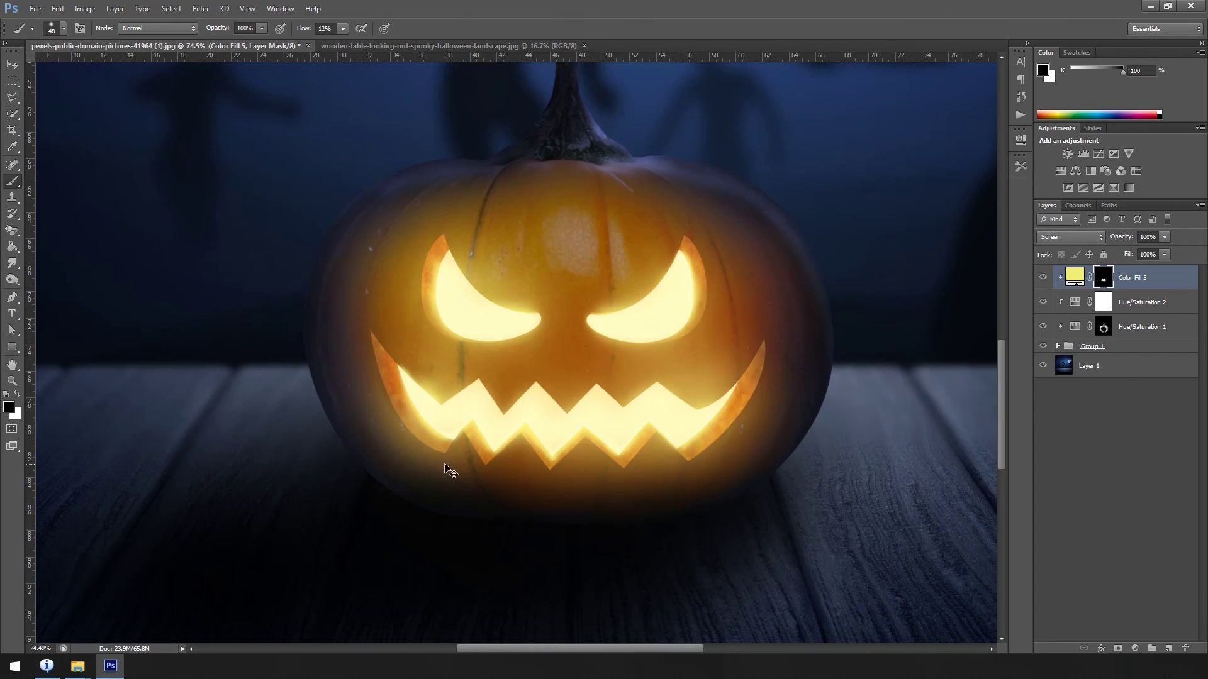
Enlarge the brush, set flow to 12%, then switch to the Move tool and select all layers.
{"action": "key", "text": "bracketright"}
{"action": "key", "text": "bracketright"}
{"action": "key", "text": "bracketright"}
{"action": "left_click", "coordinate": [343, 28]}
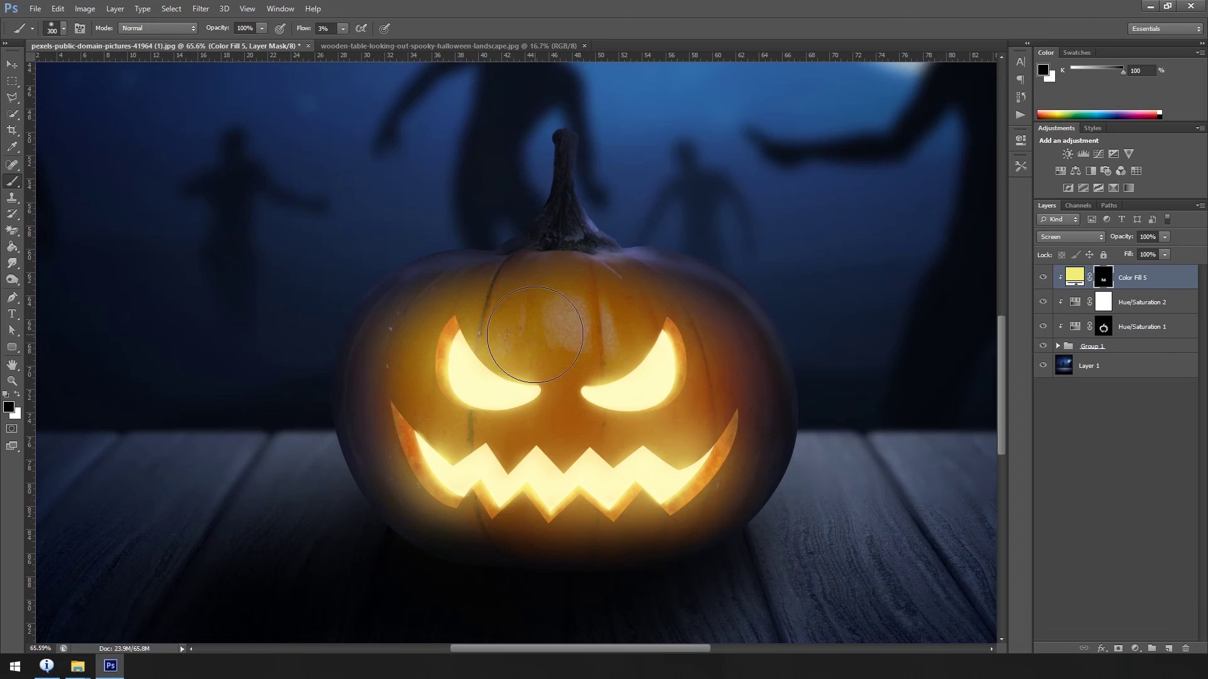
{"action": "left_click_drag", "start_coordinate": [345, 43], "coordinate": [350, 42]}
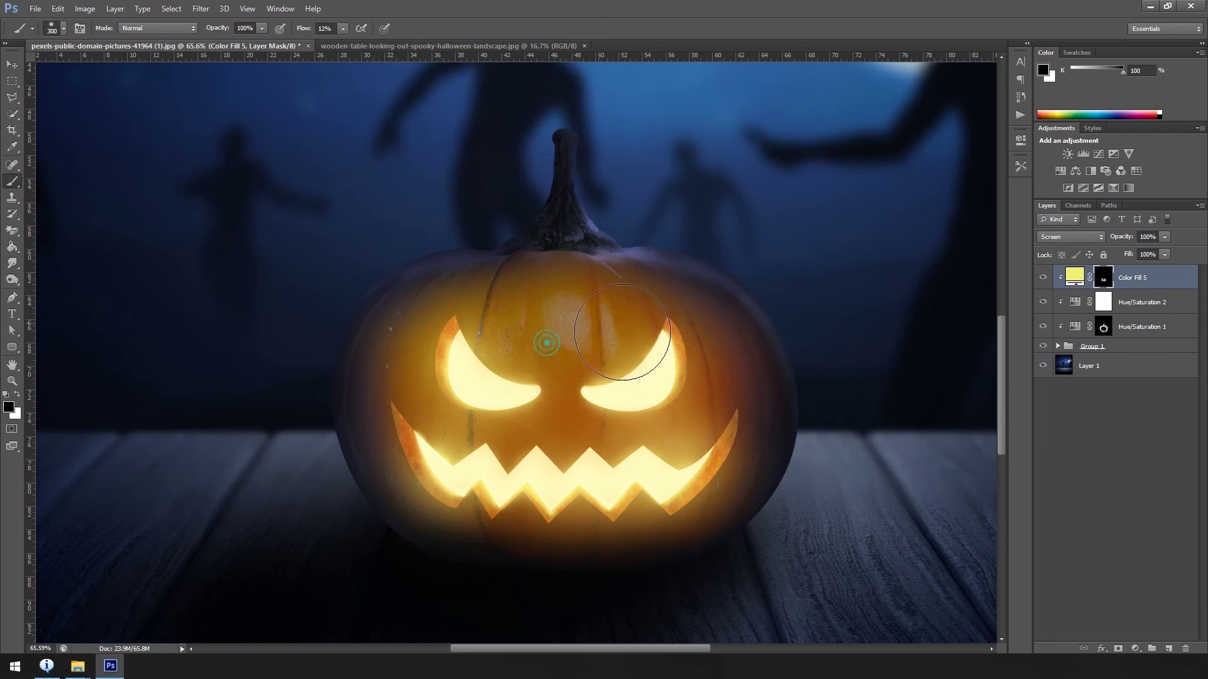
{"action": "key", "text": "v"}
{"action": "scroll", "coordinate": [639, 424], "scroll_direction": "down", "scroll_amount": 3}
{"action": "scroll", "coordinate": [638, 423], "scroll_direction": "down", "scroll_amount": 1}
{"action": "scroll", "coordinate": [490, 367], "scroll_direction": "up", "scroll_amount": 1}
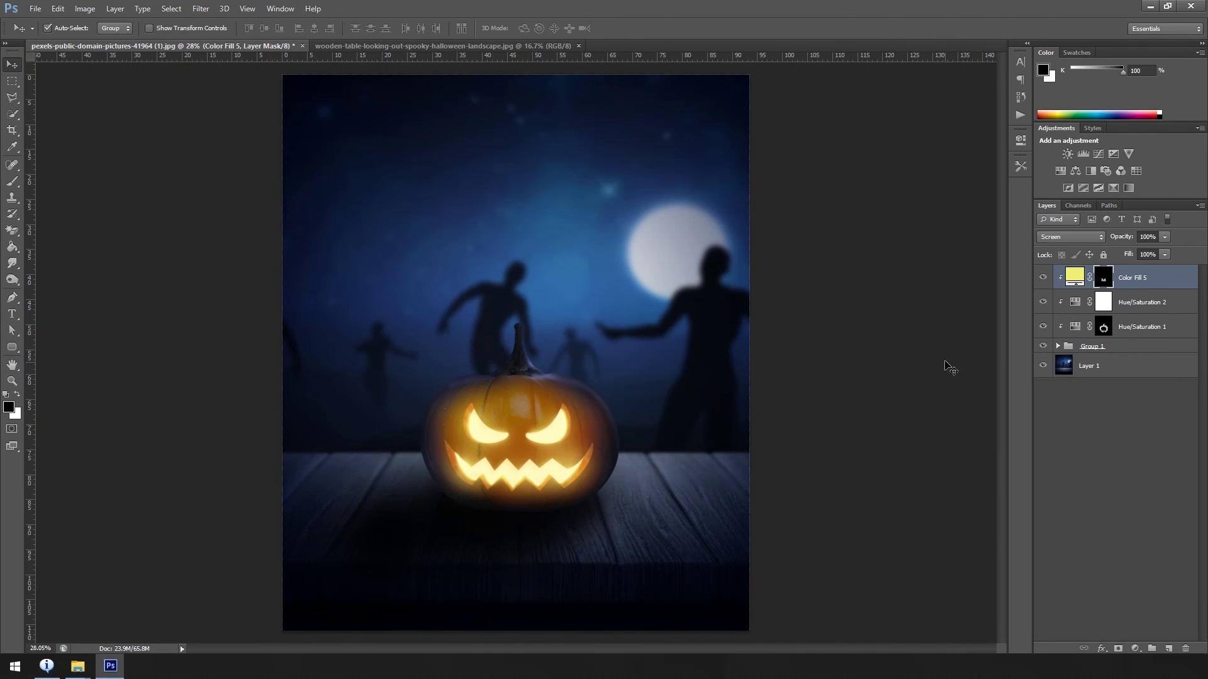
{"action": "left_click", "coordinate": [1117, 371], "text": "shift"}
Group all layers, duplicate the group, merge the copy and convert it to a smart object.
{"action": "key", "text": "ctrl+g"}
{"action": "key", "text": "ctrl+j"}
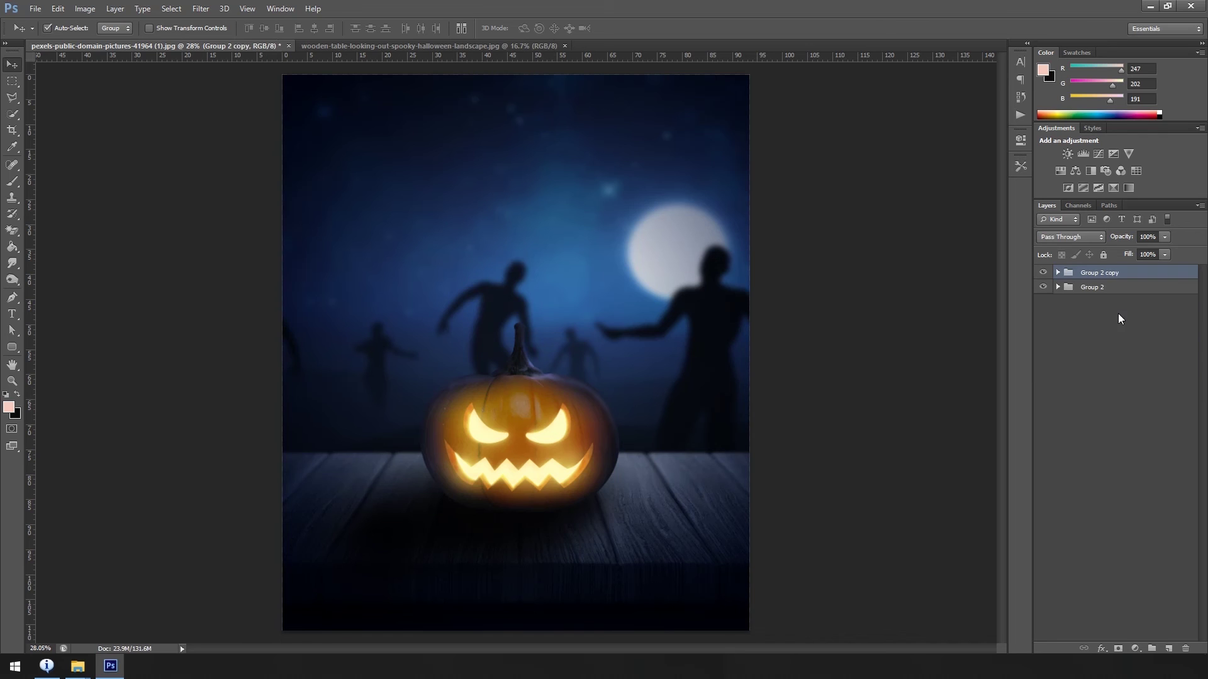
{"action": "key", "text": "ctrl+e"}
{"action": "left_click", "coordinate": [200, 8]}
{"action": "left_click", "coordinate": [226, 37]}
{"action": "left_click", "coordinate": [589, 245]}
{"action": "left_click", "coordinate": [1134, 283]}
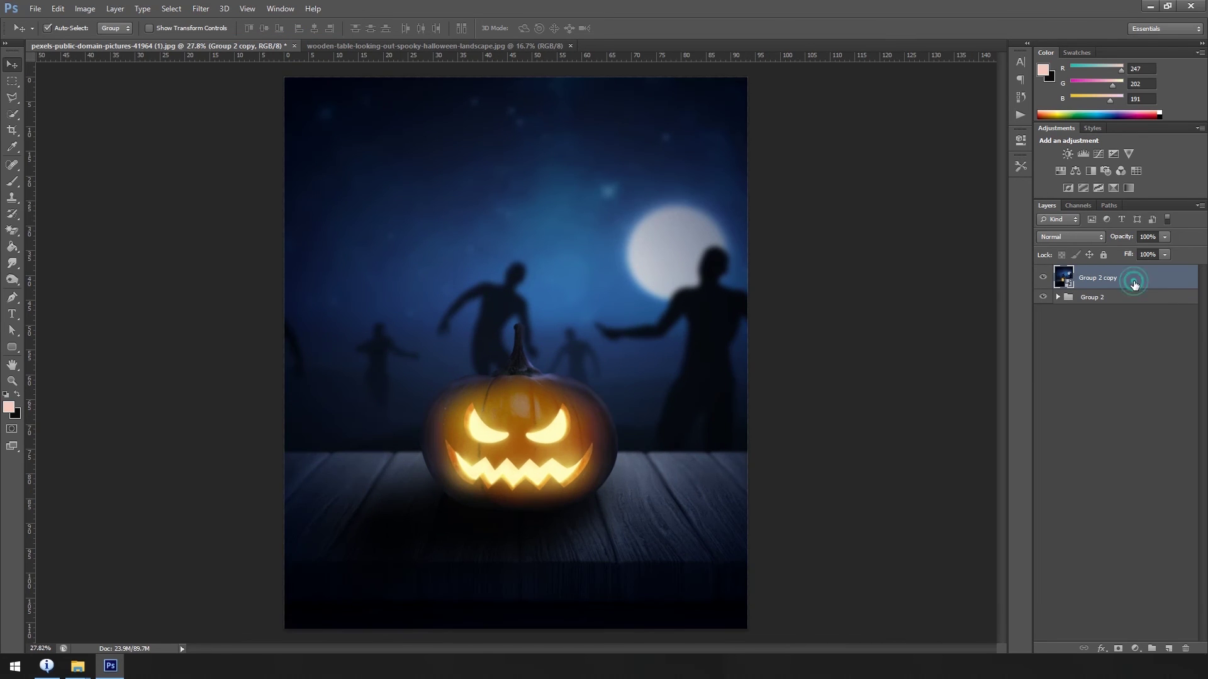
Add a Curves adjustment bent into an S curve for extra contrast.
{"action": "left_click", "coordinate": [1106, 153]}
{"action": "left_click_drag", "start_coordinate": [911, 261], "coordinate": [944, 231]}
{"action": "left_click", "coordinate": [984, 132]}
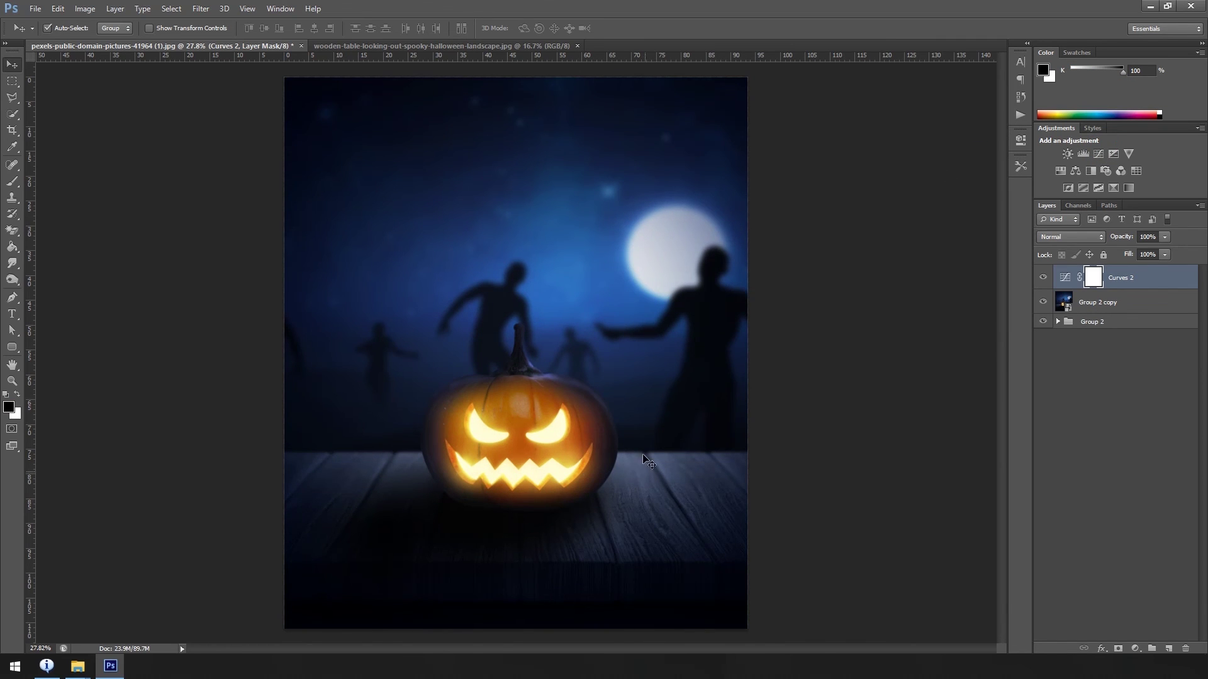